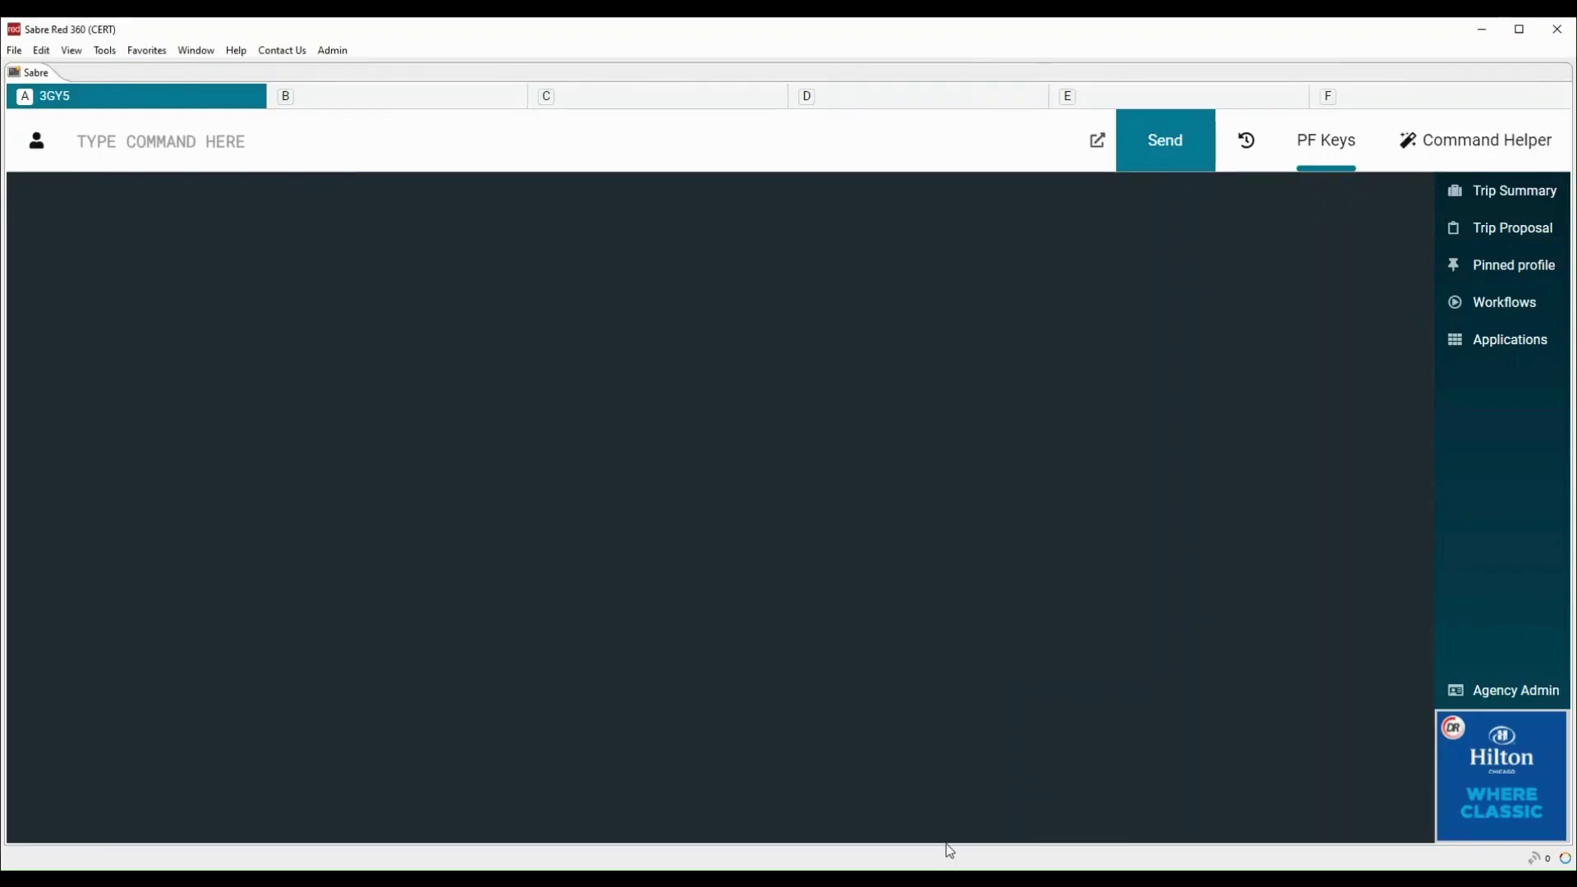
Show the PF key bar beside Command Helper, which reports that no PF keys are defined yet
{"action": "left_click", "coordinate": [1332, 152]}
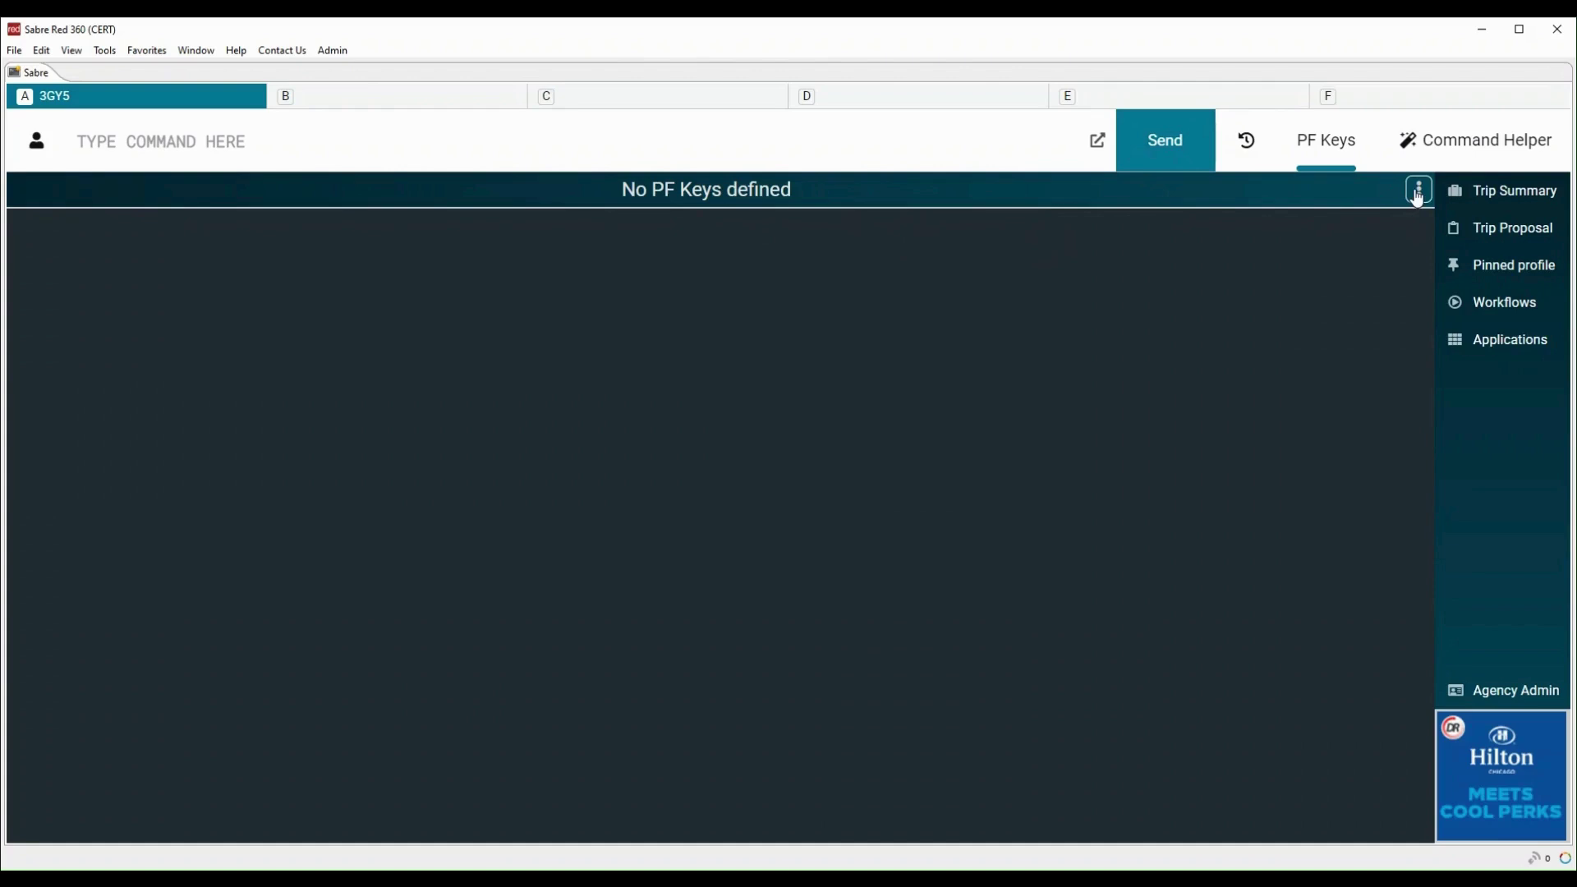
Create and save PF key F1 labelled CONTACT, holding a phone-contact command that ends with ^E
{"action": "left_click", "coordinate": [1420, 198]}
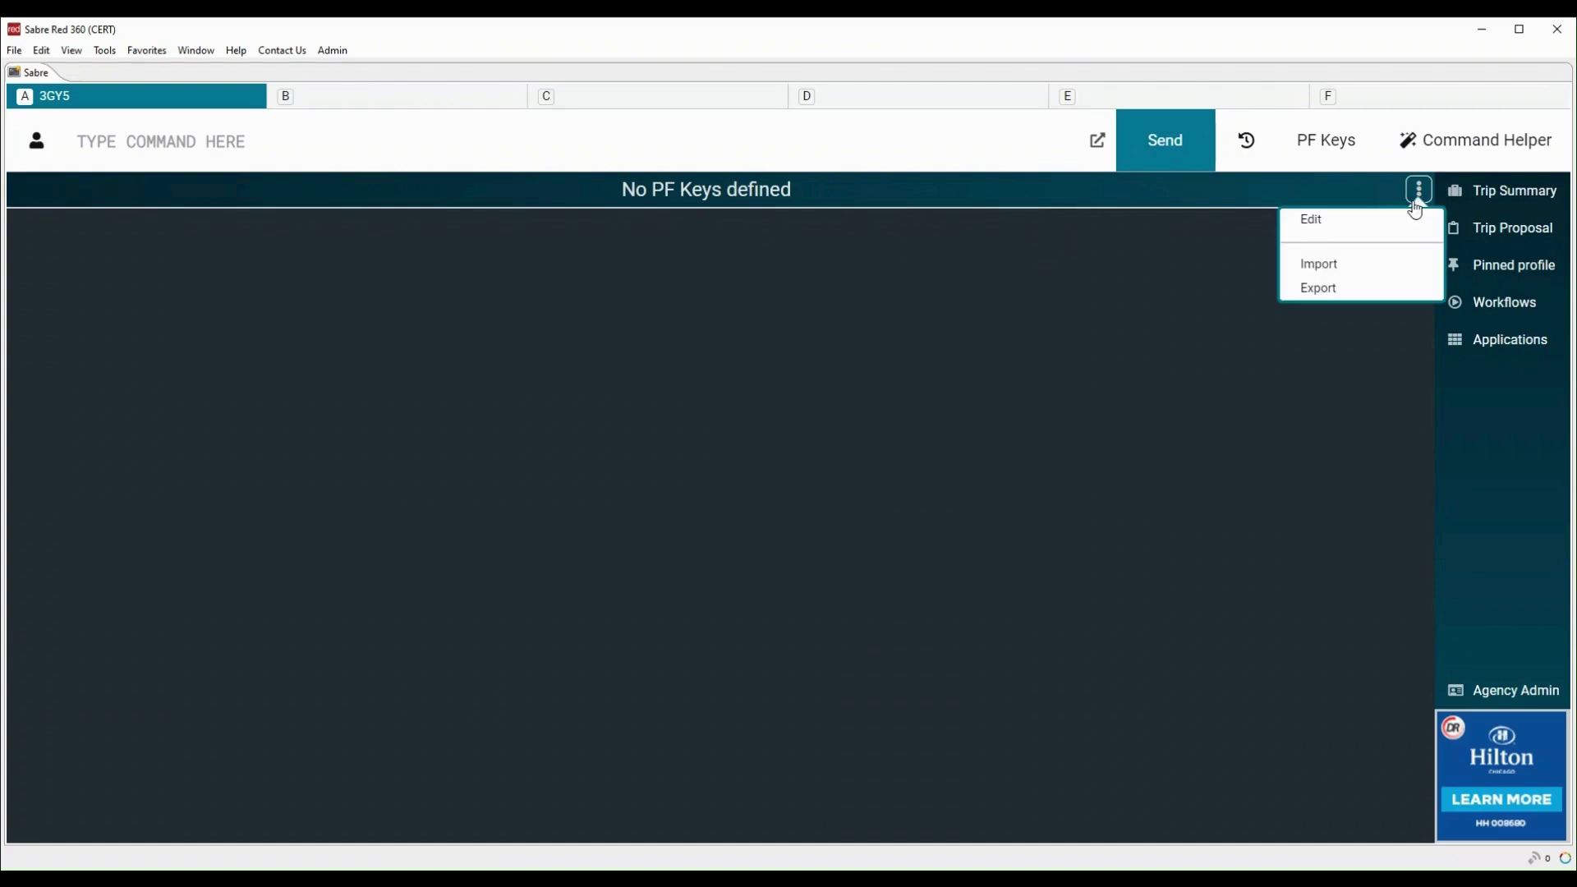
{"action": "left_click", "coordinate": [1338, 218]}
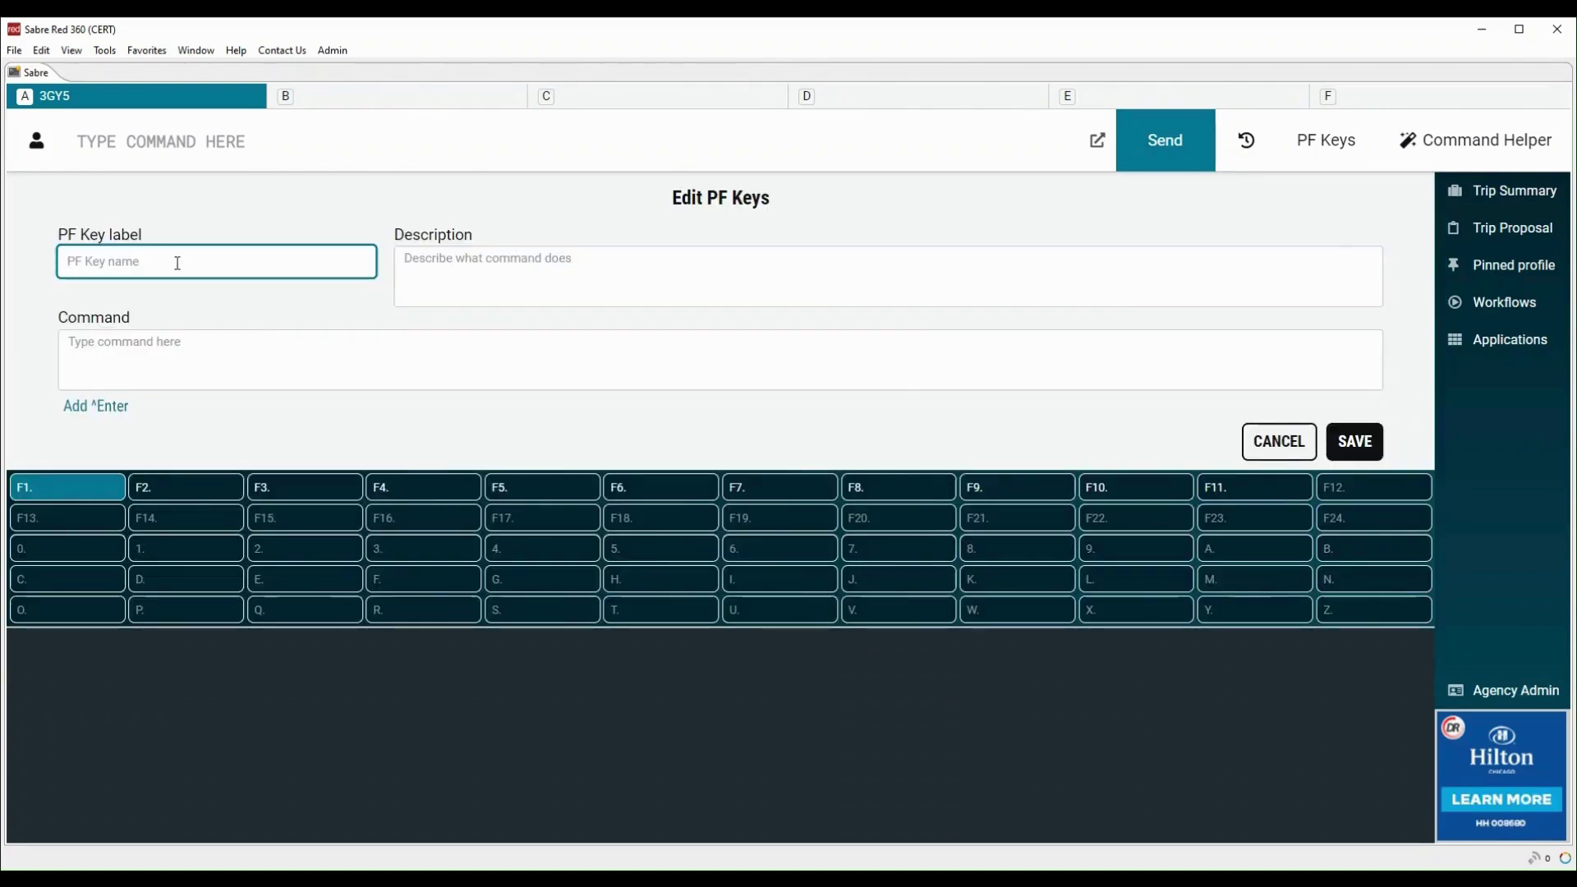
{"action": "type", "text": "CONTACT"}
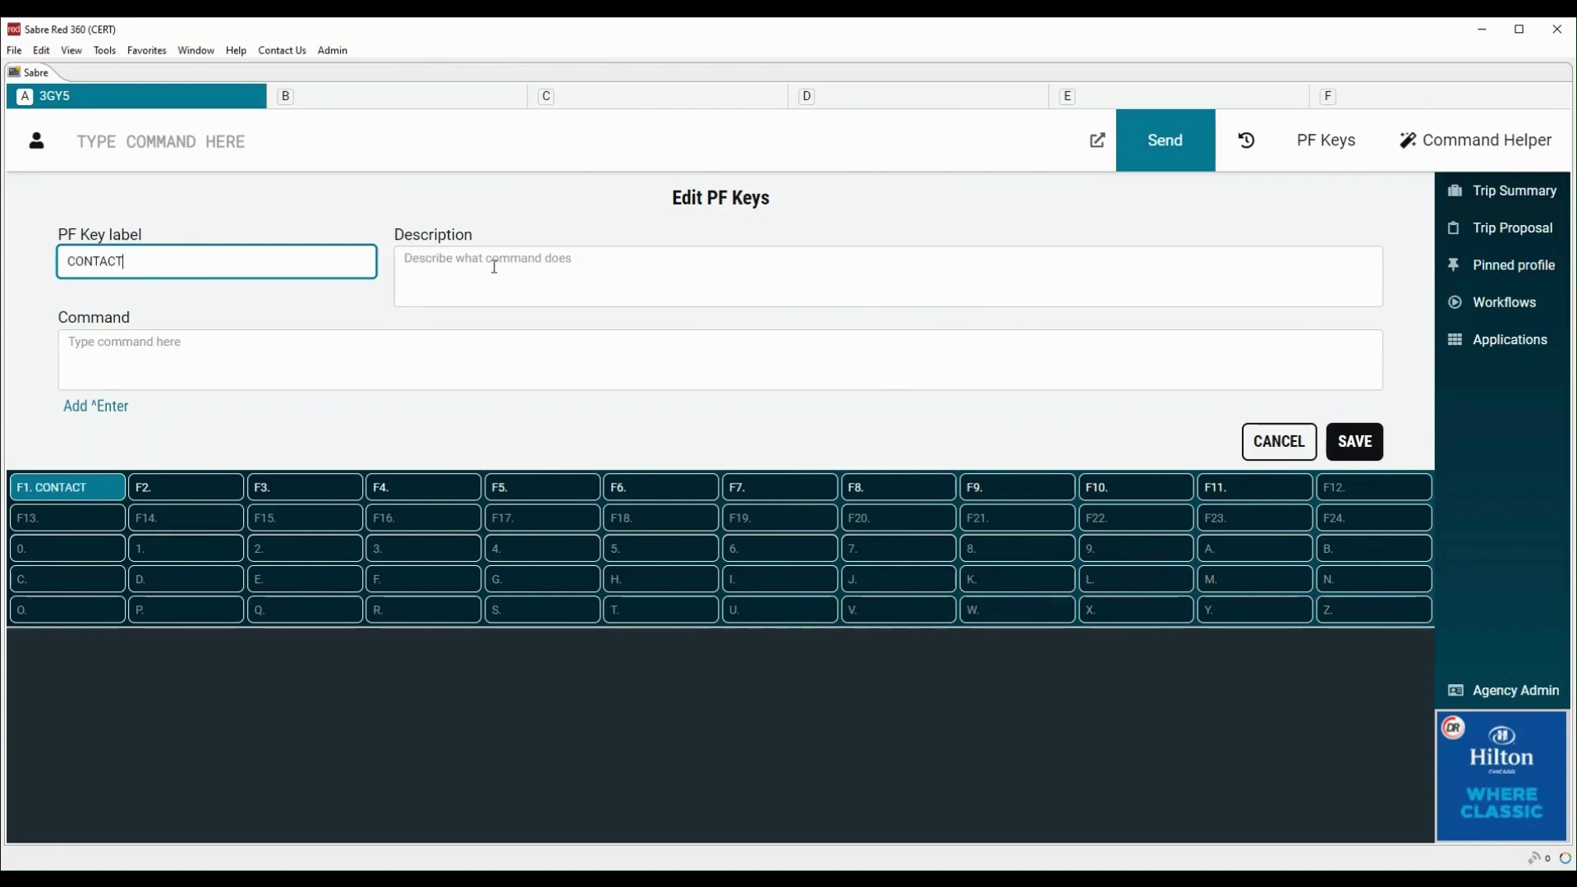
{"action": "left_click", "coordinate": [175, 348]}
{"action": "type", "text": "955"}
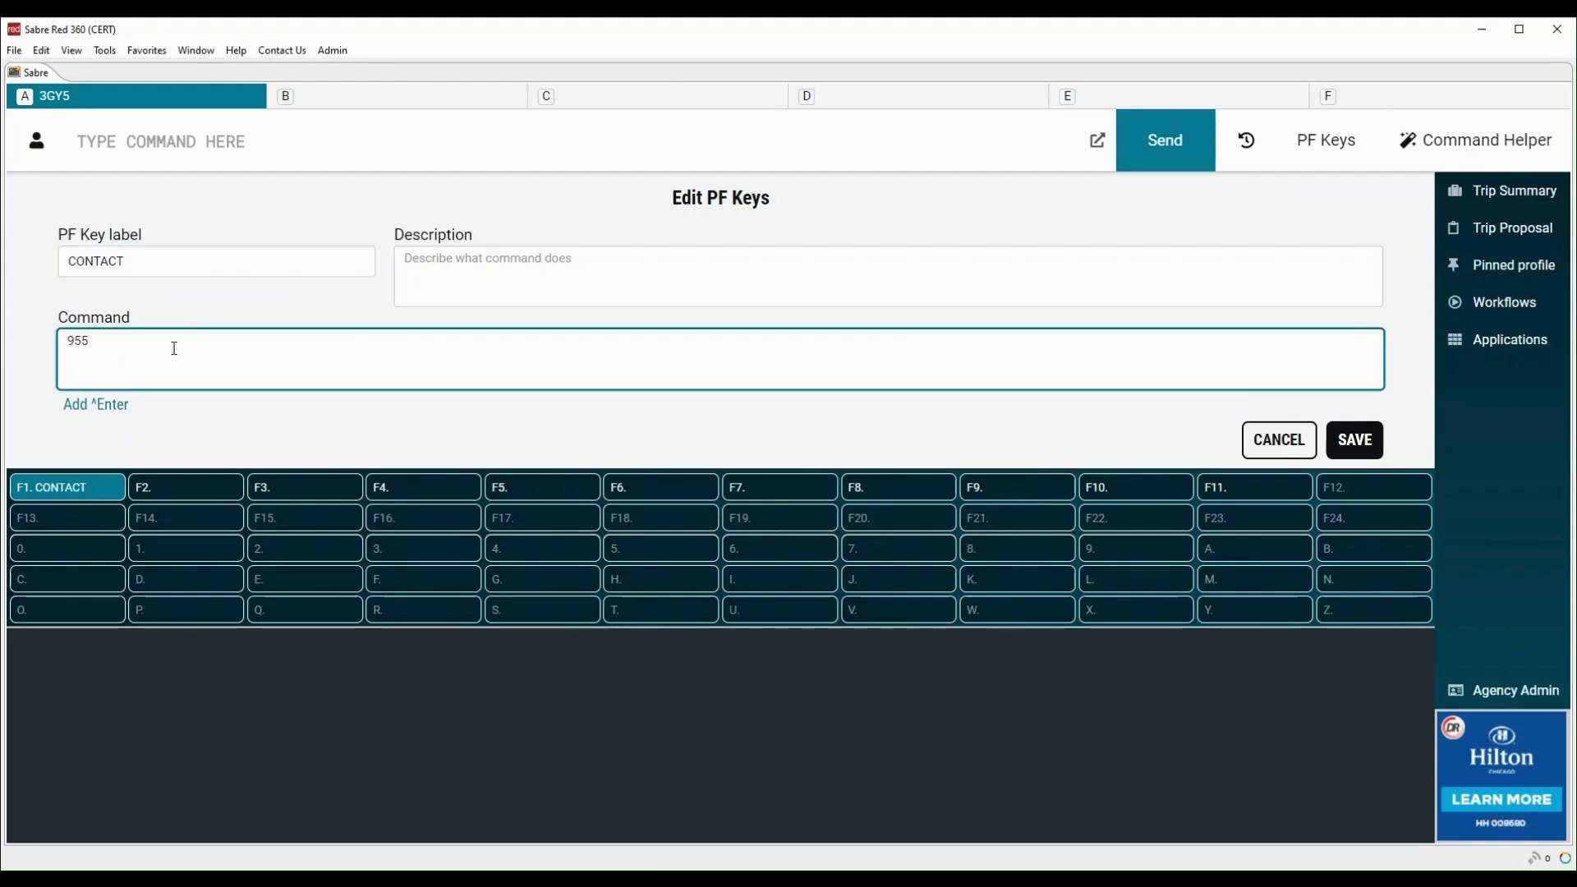
{"action": "type", "text": "112233^E"}
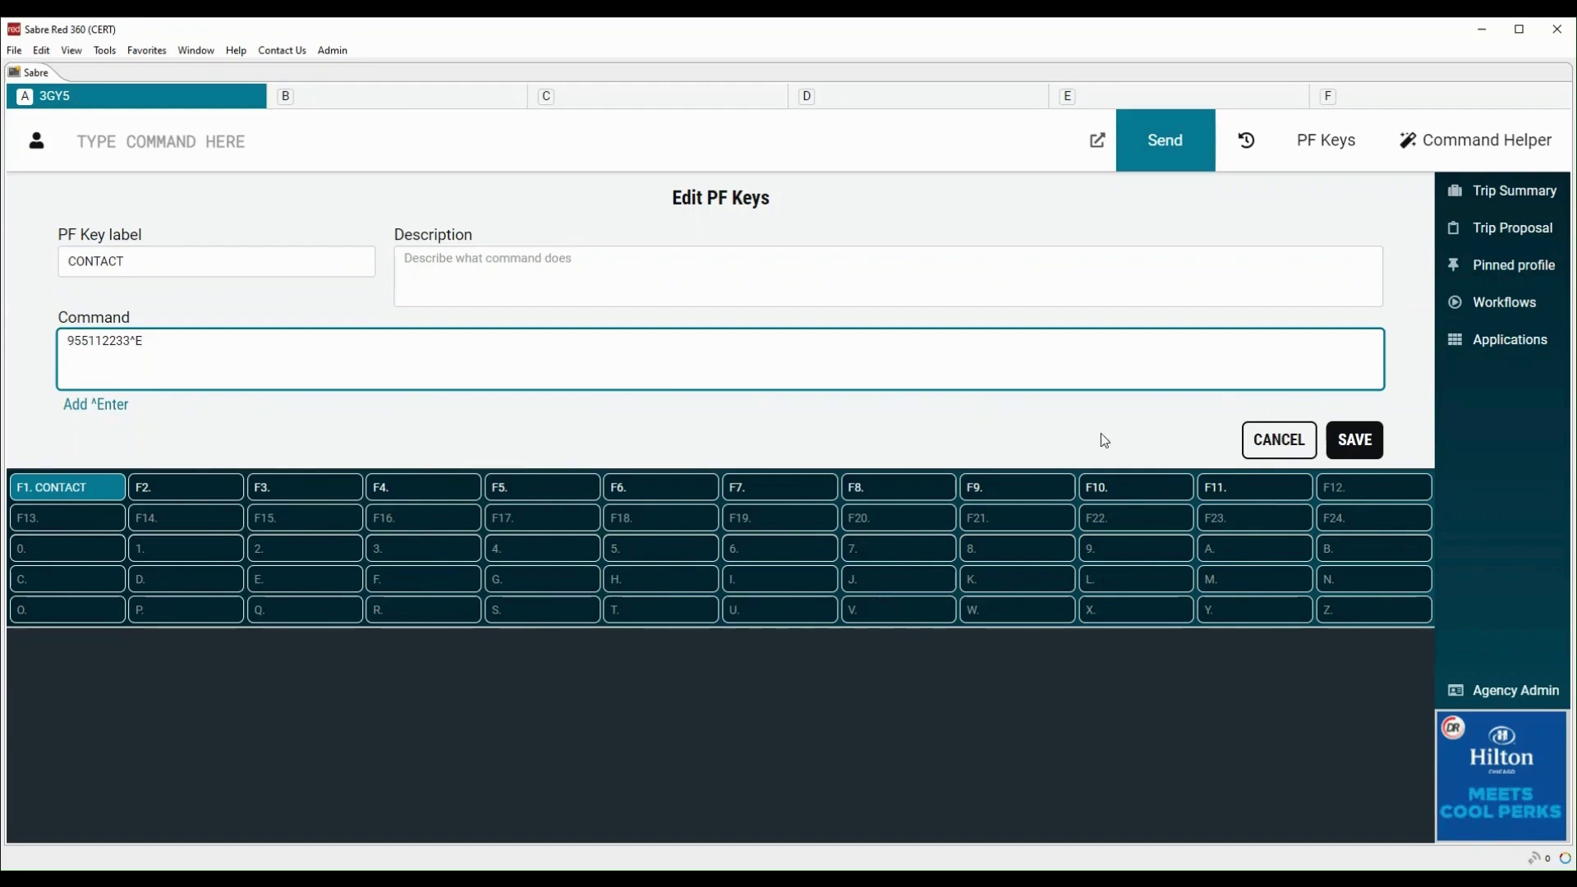
{"action": "left_click", "coordinate": [1375, 447]}
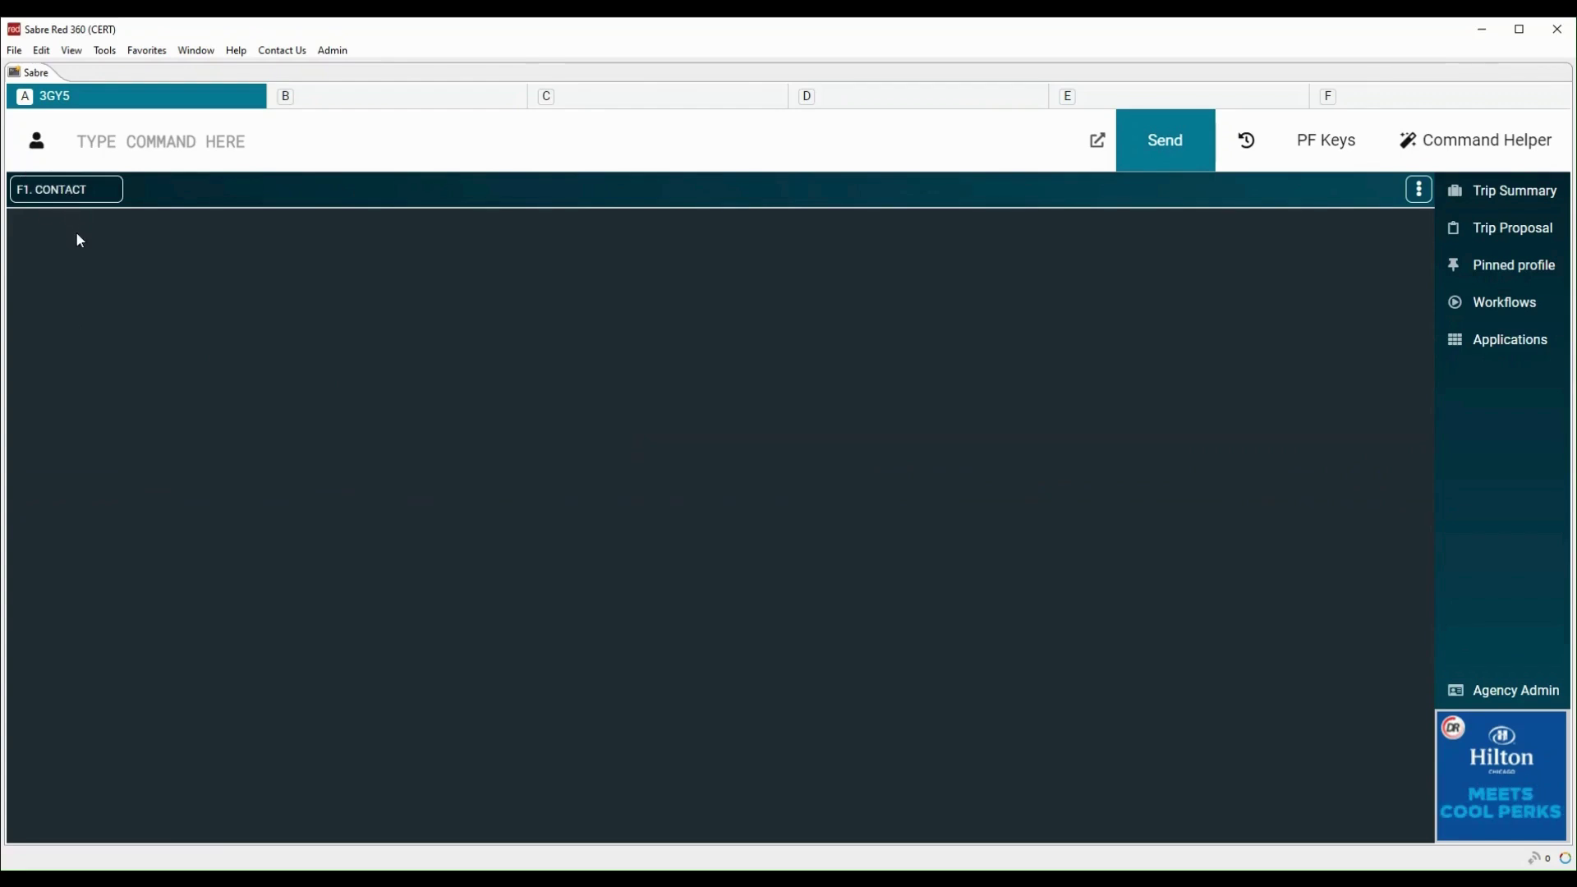
{"action": "left_click", "coordinate": [71, 191]}
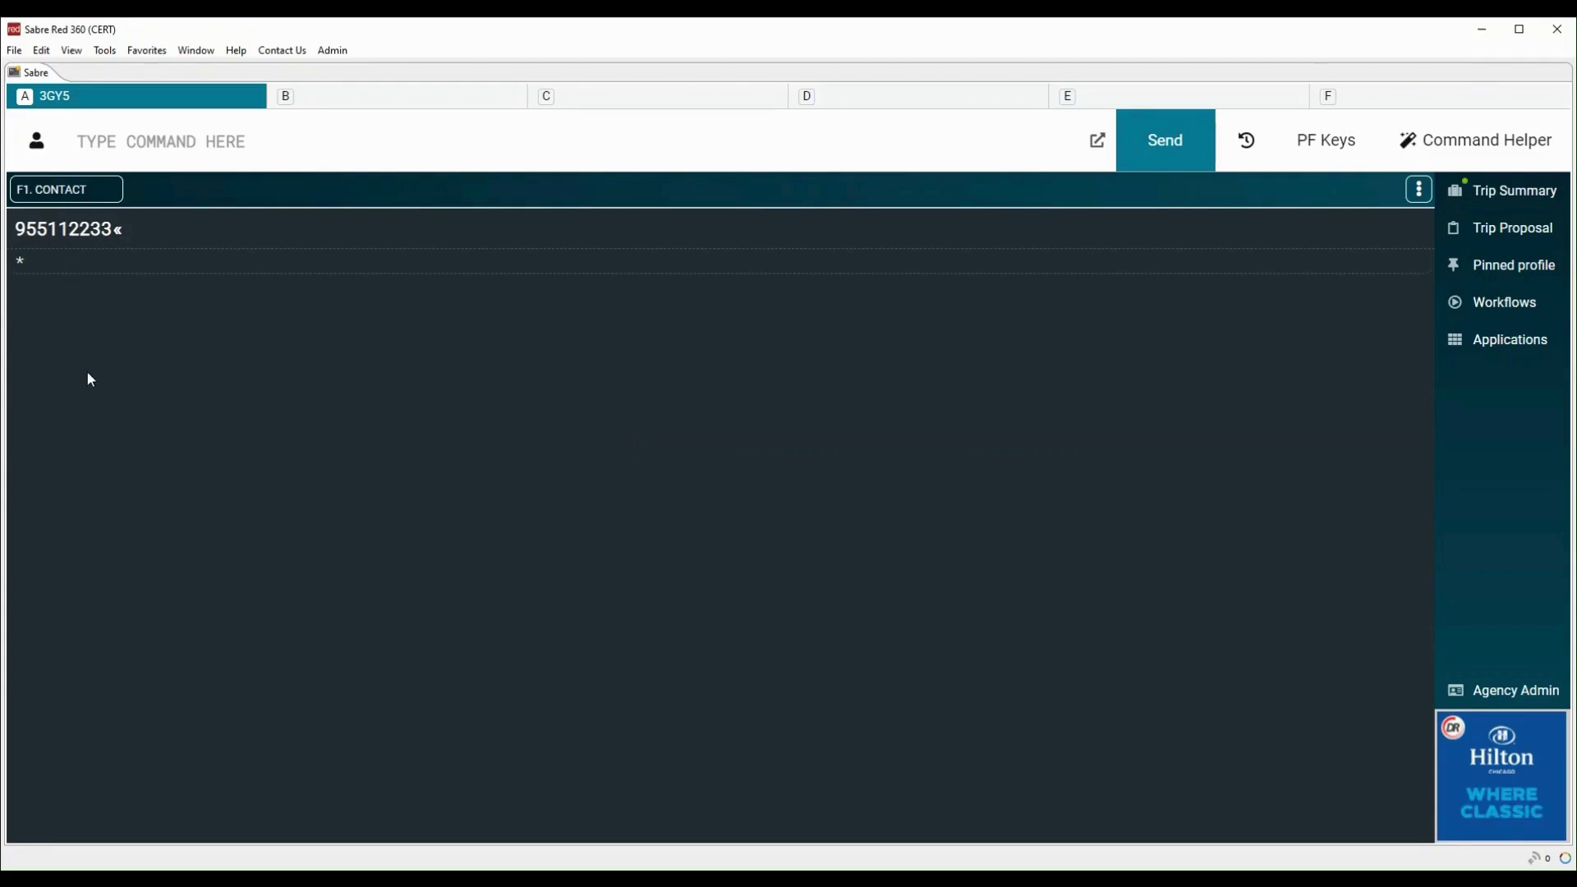
{"action": "key", "text": "Pause"}
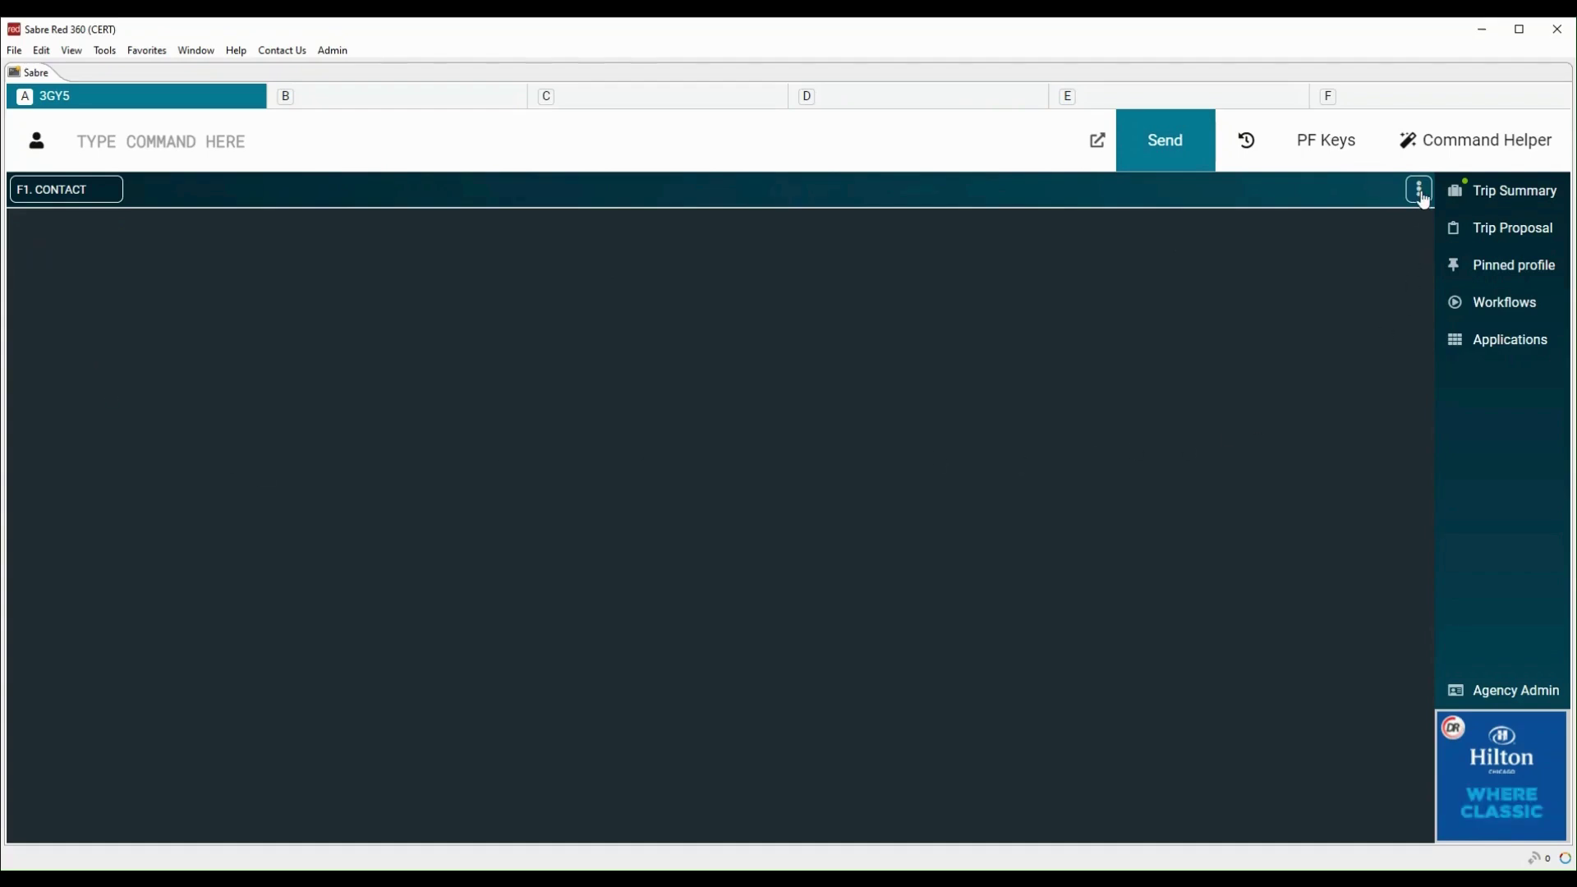
Import the saved PF key file, loading keys F1–F11 from Mandatory elements to Cancel PNR sharing
{"action": "left_click", "coordinate": [1420, 201]}
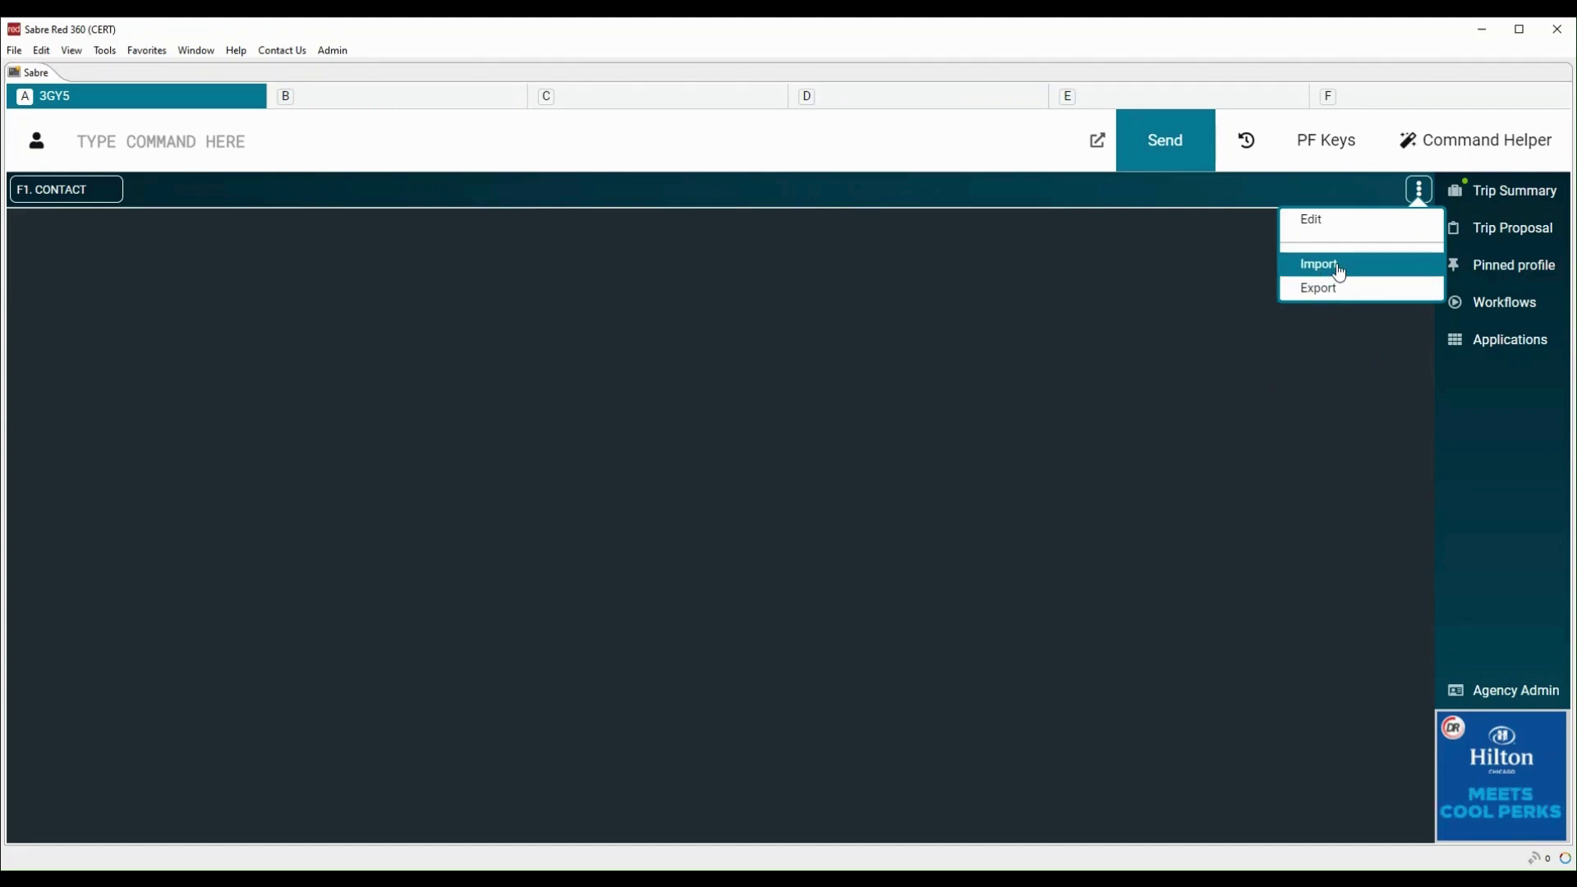
{"action": "left_click", "coordinate": [1338, 266]}
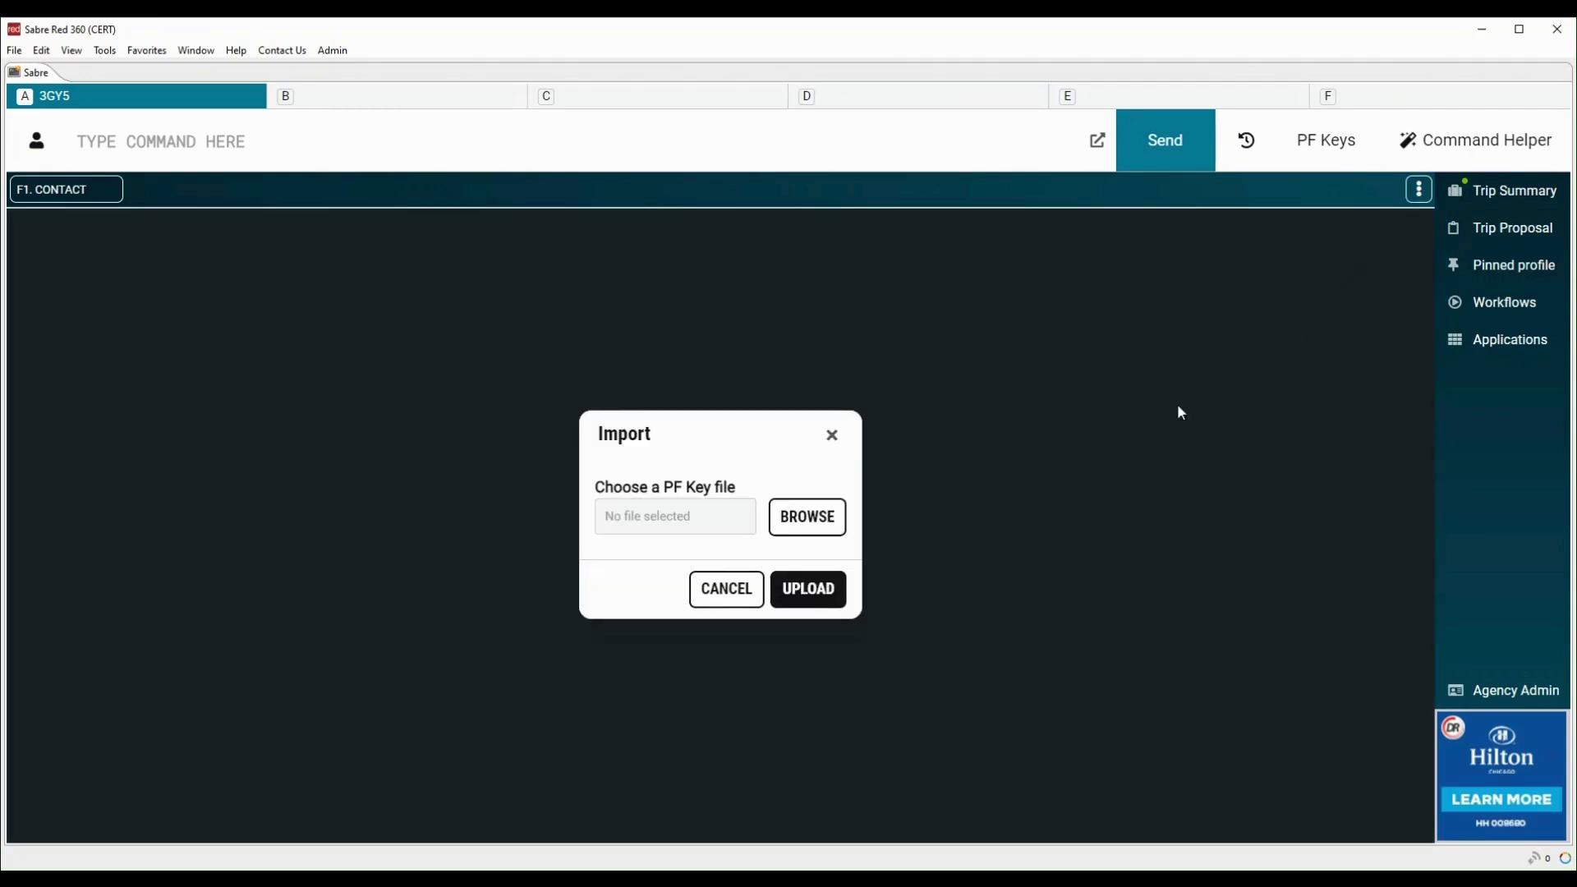
{"action": "left_click", "coordinate": [807, 526]}
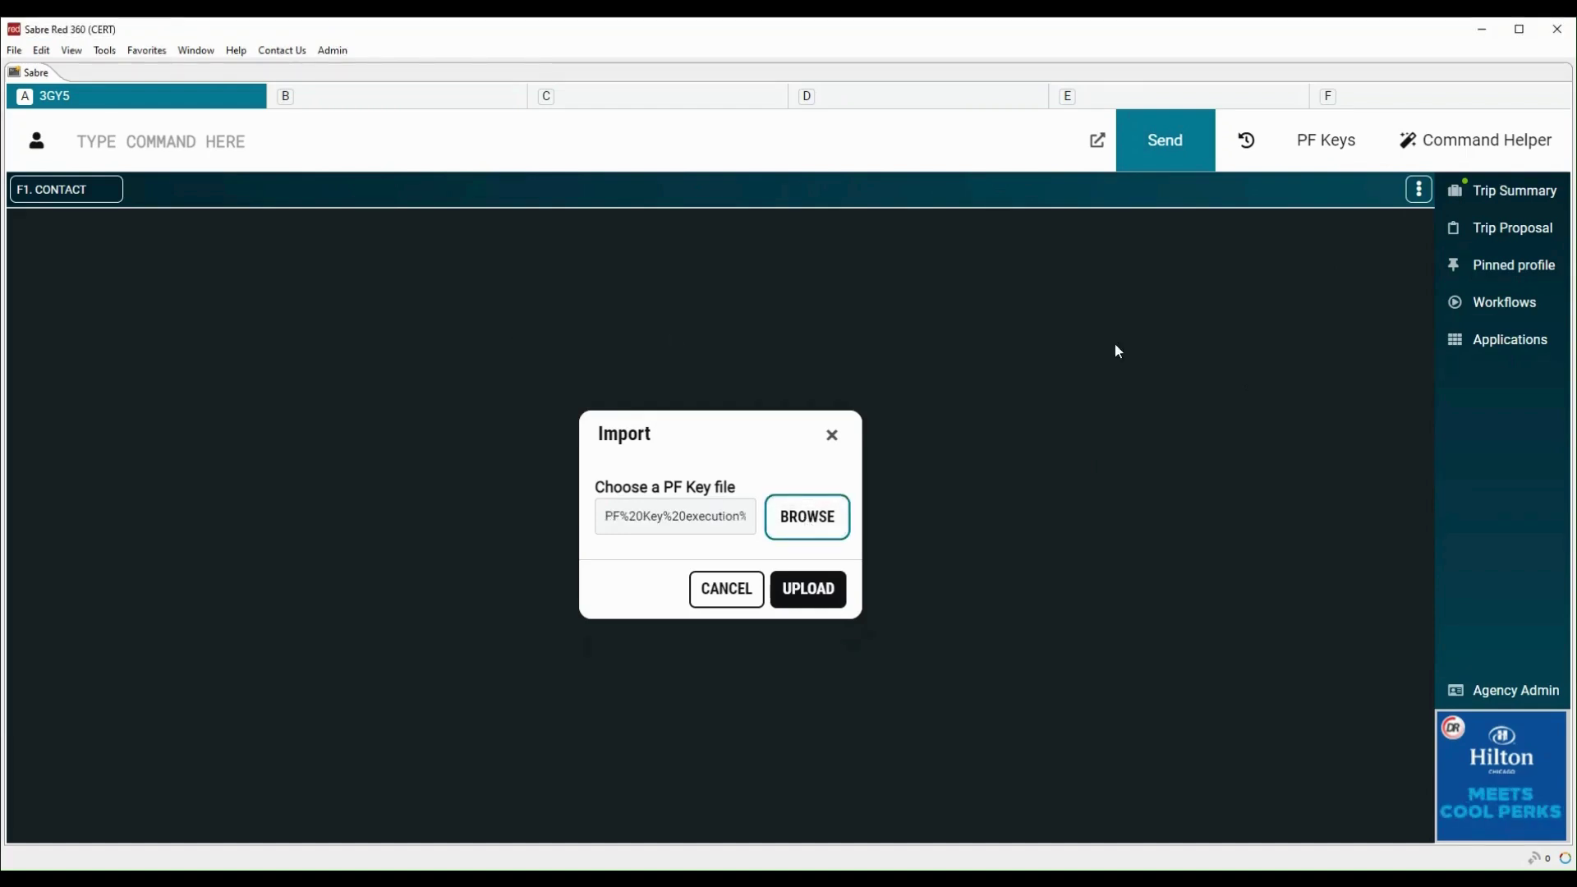
{"action": "left_click", "coordinate": [809, 599]}
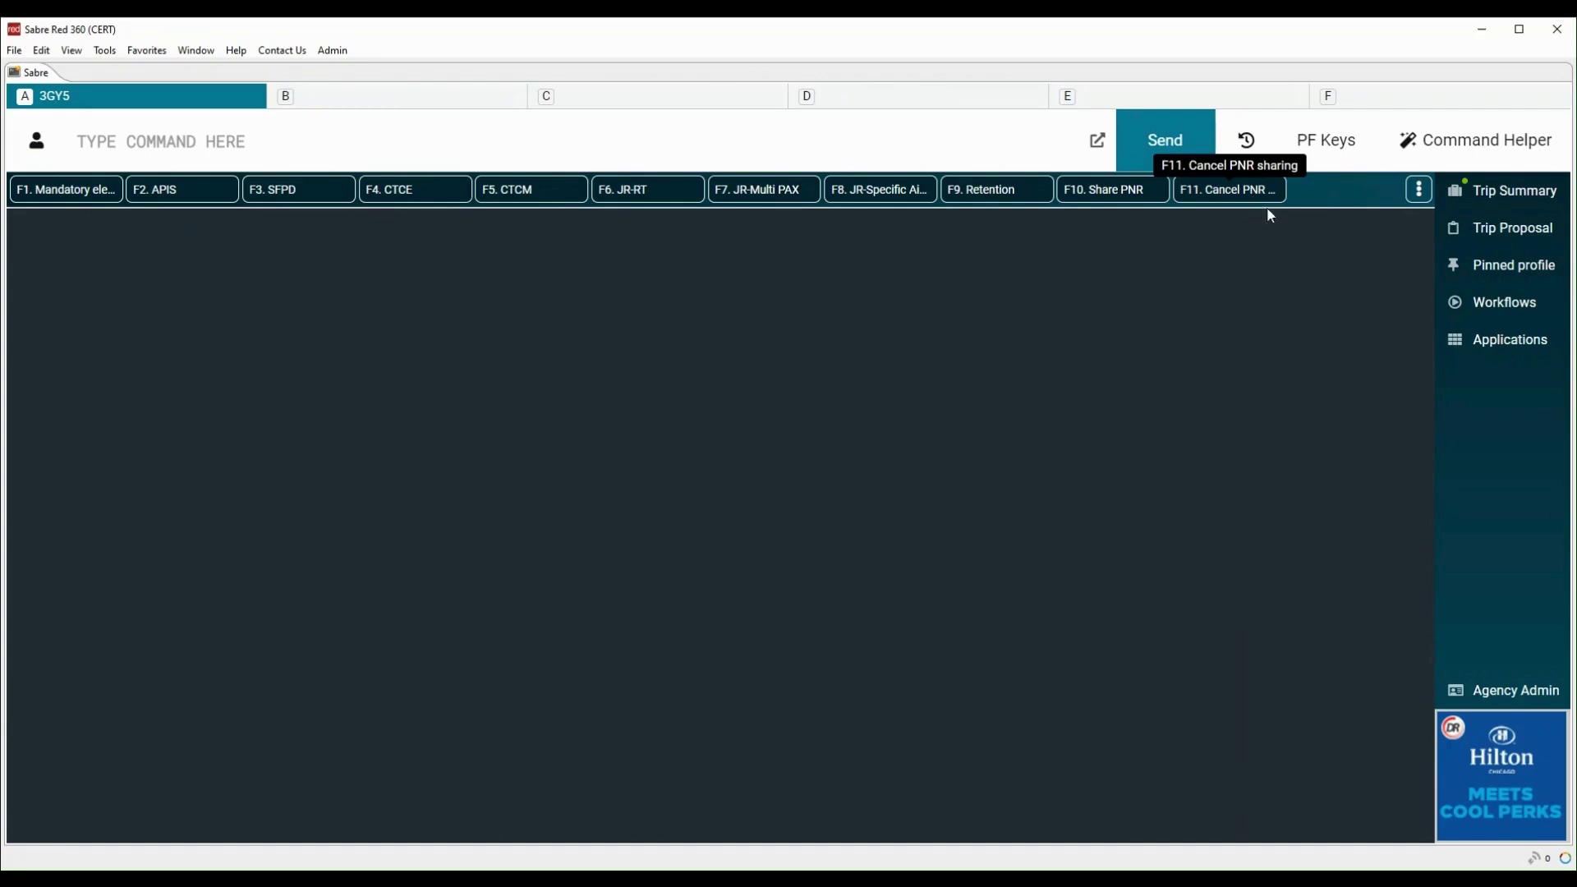
Replace the phone digits in F1 Mandatory elements' command with a new number and save it
{"action": "left_click", "coordinate": [1420, 193]}
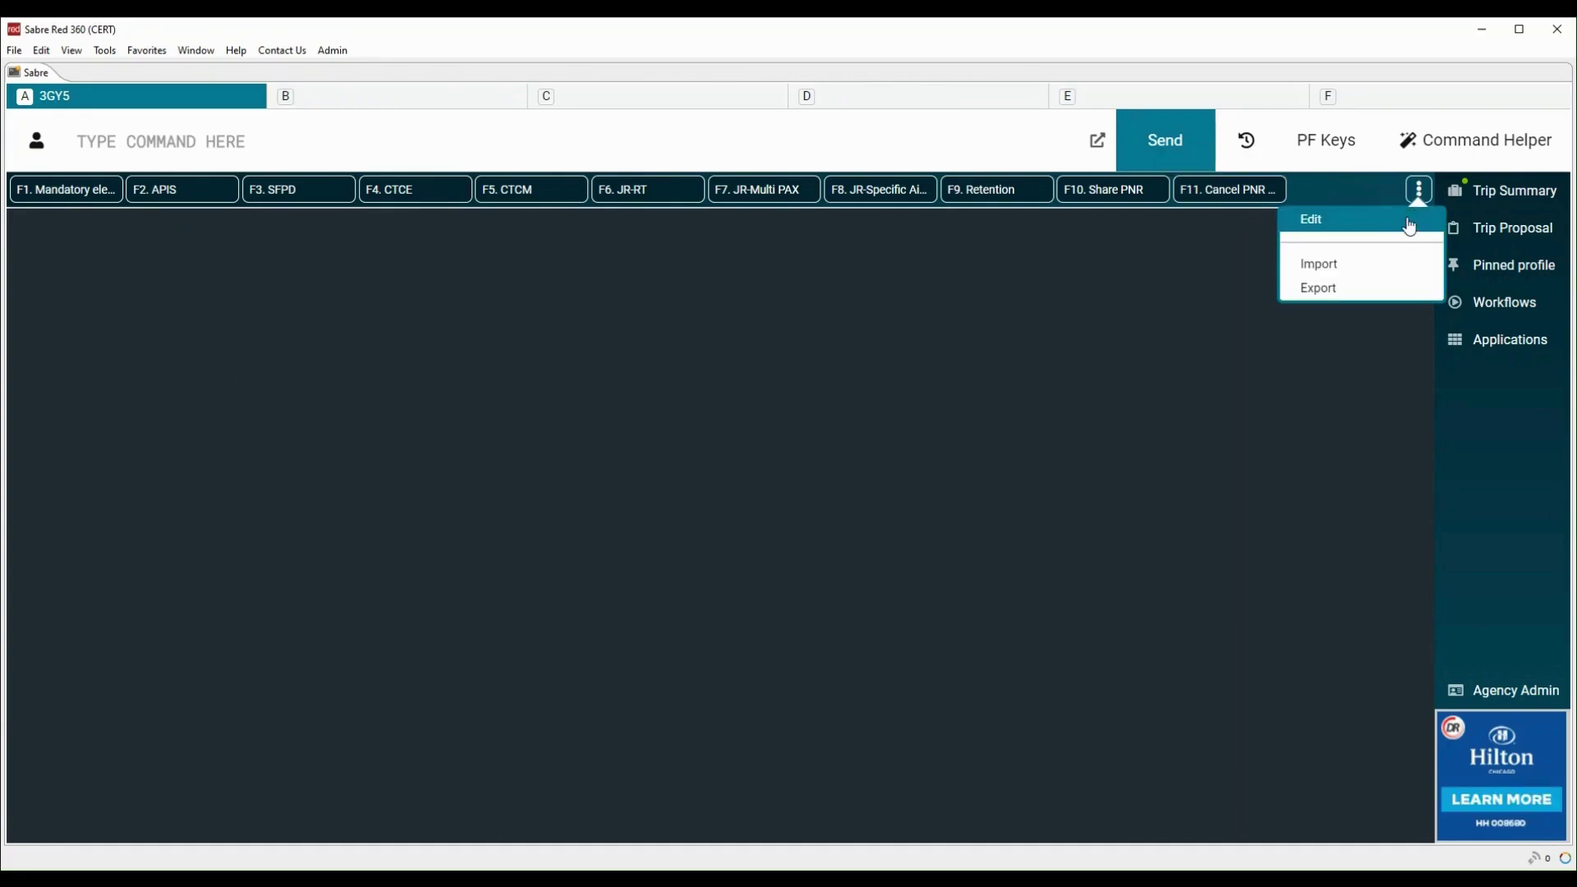
{"action": "left_click", "coordinate": [1314, 219]}
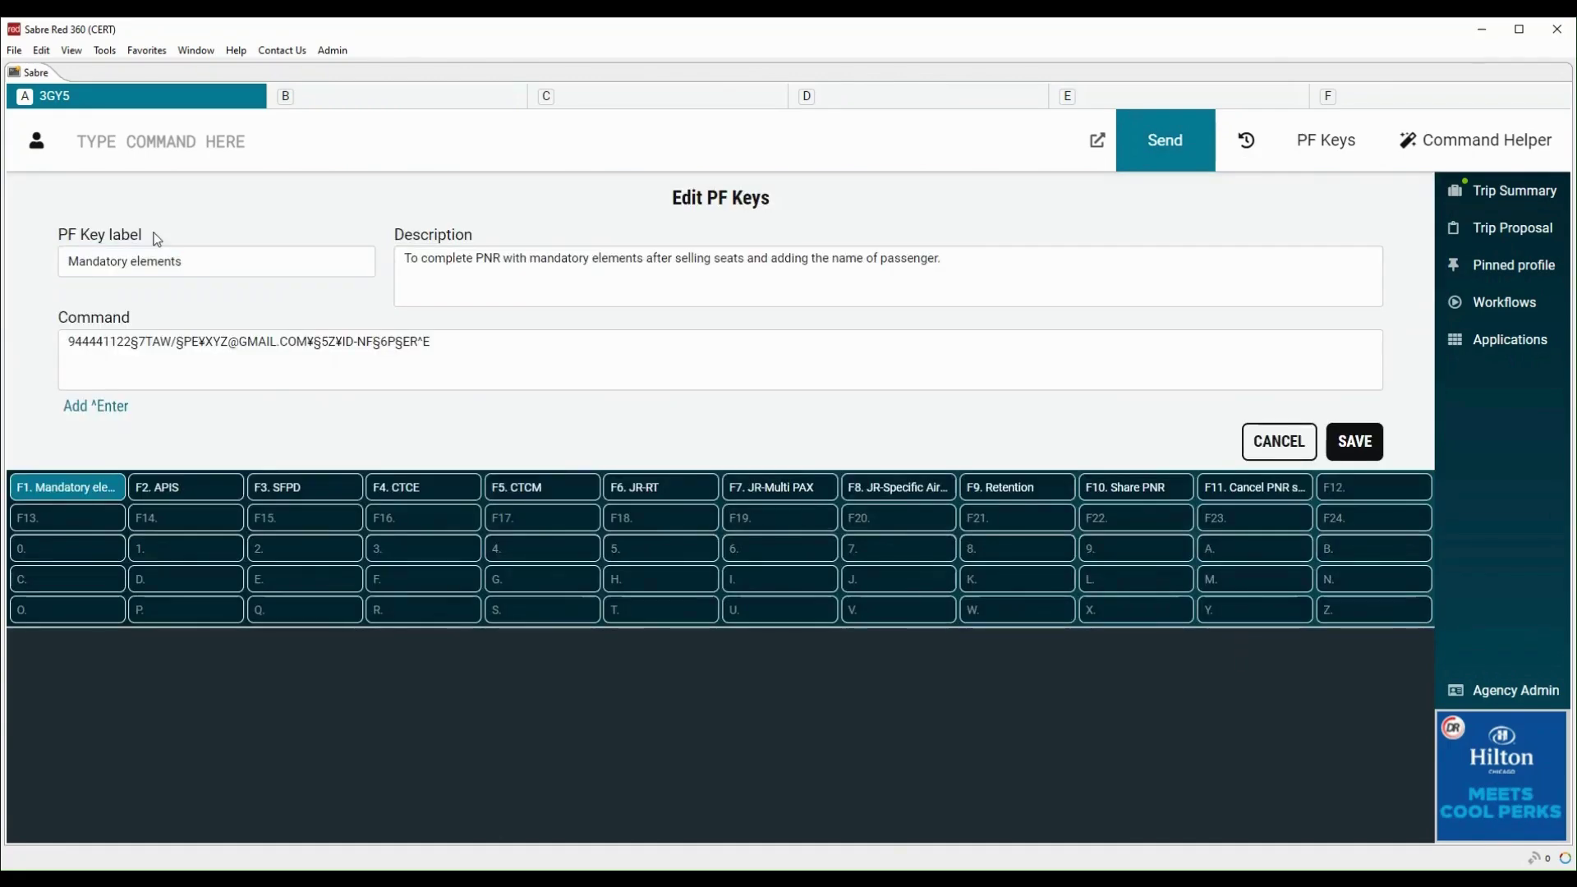
{"action": "left_click_drag", "start_coordinate": [146, 239], "coordinate": [56, 237]}
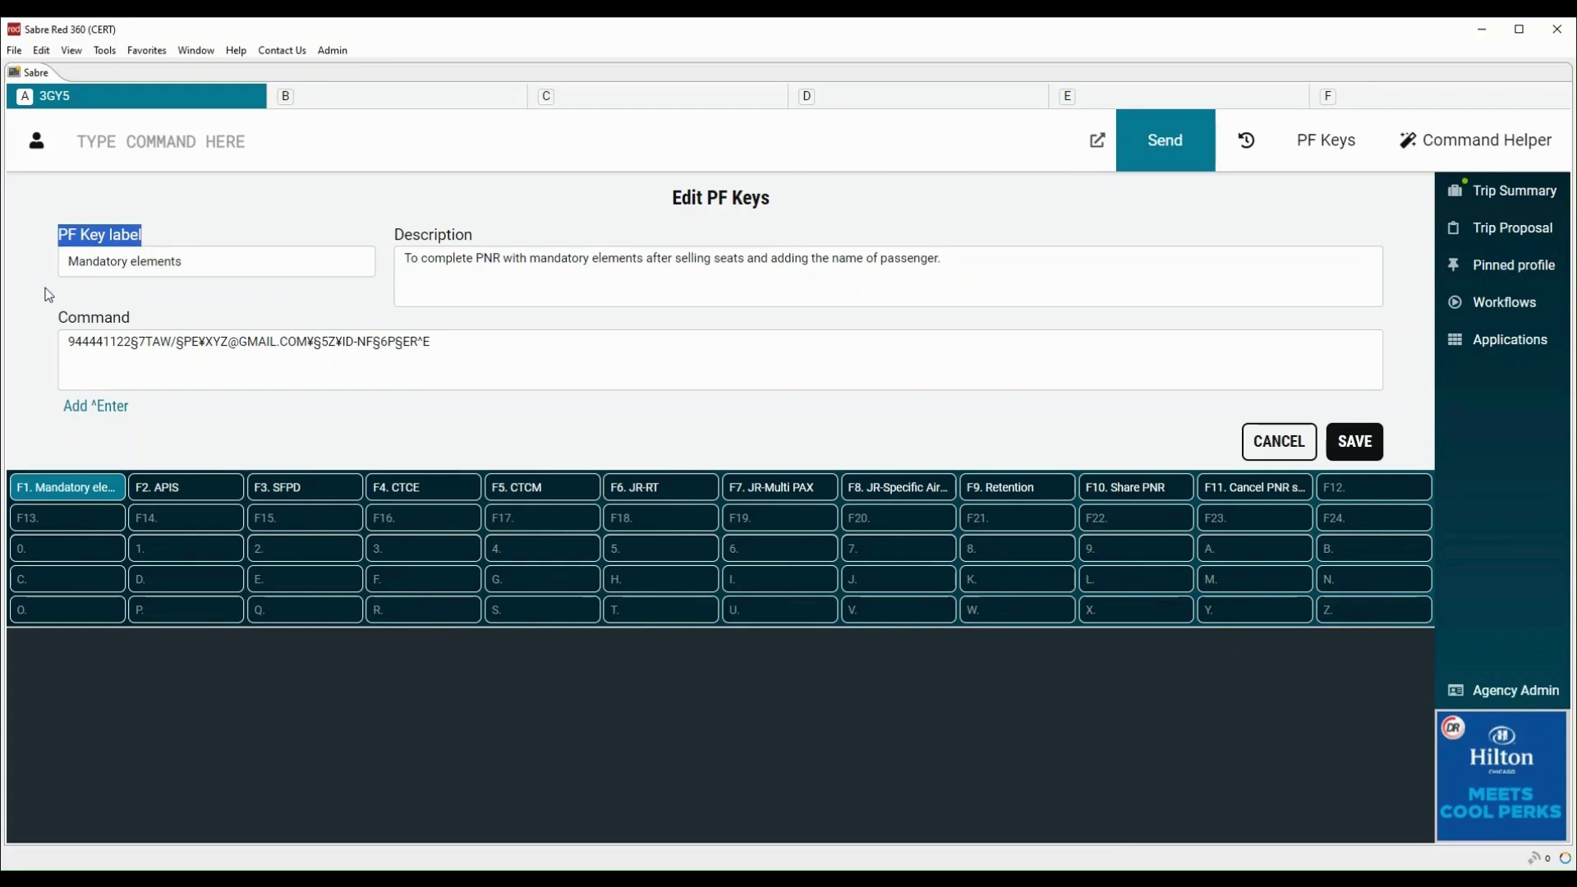
{"action": "left_click_drag", "start_coordinate": [58, 318], "coordinate": [124, 341]}
{"action": "type", "text": "44332211"}
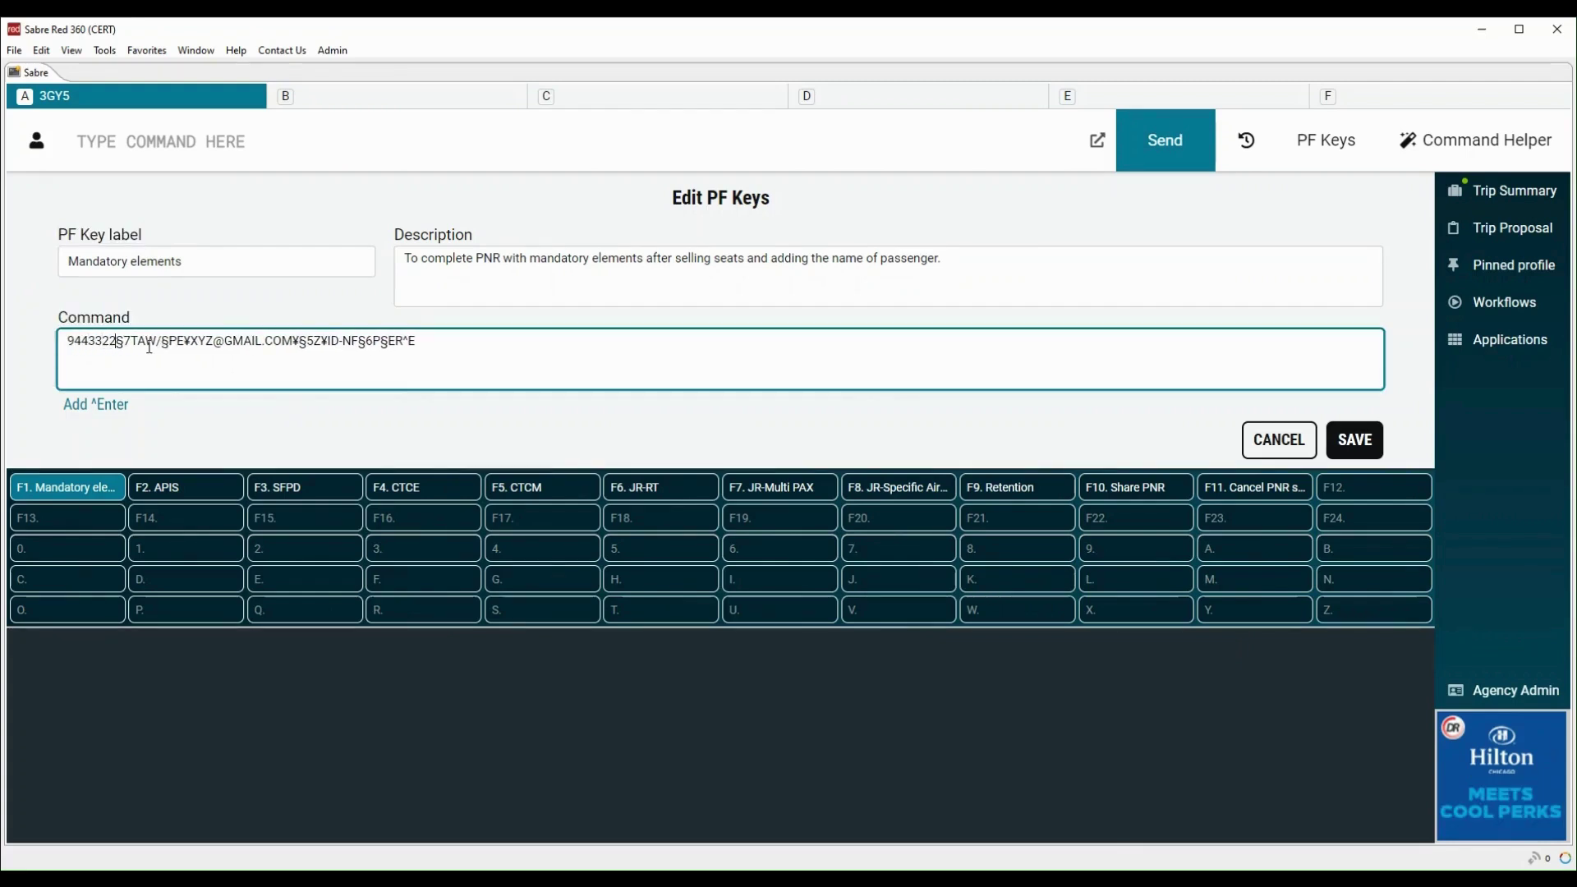
{"action": "left_click", "coordinate": [1362, 447]}
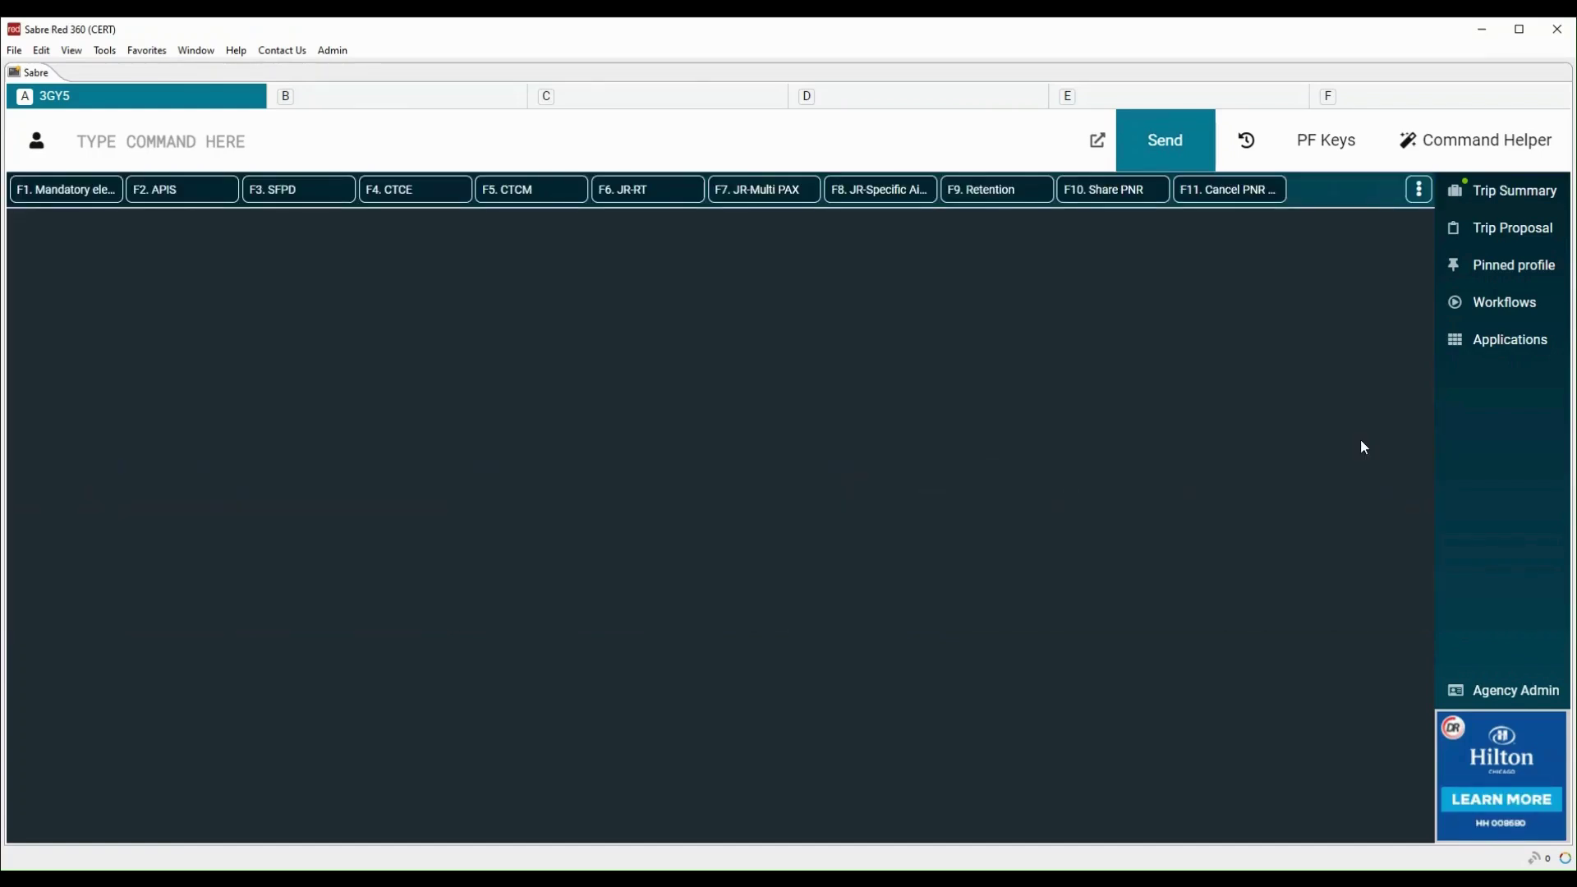
Hide the PF key bar and display DOH–LHR flight availability for 10 August
{"action": "left_click", "coordinate": [1338, 151]}
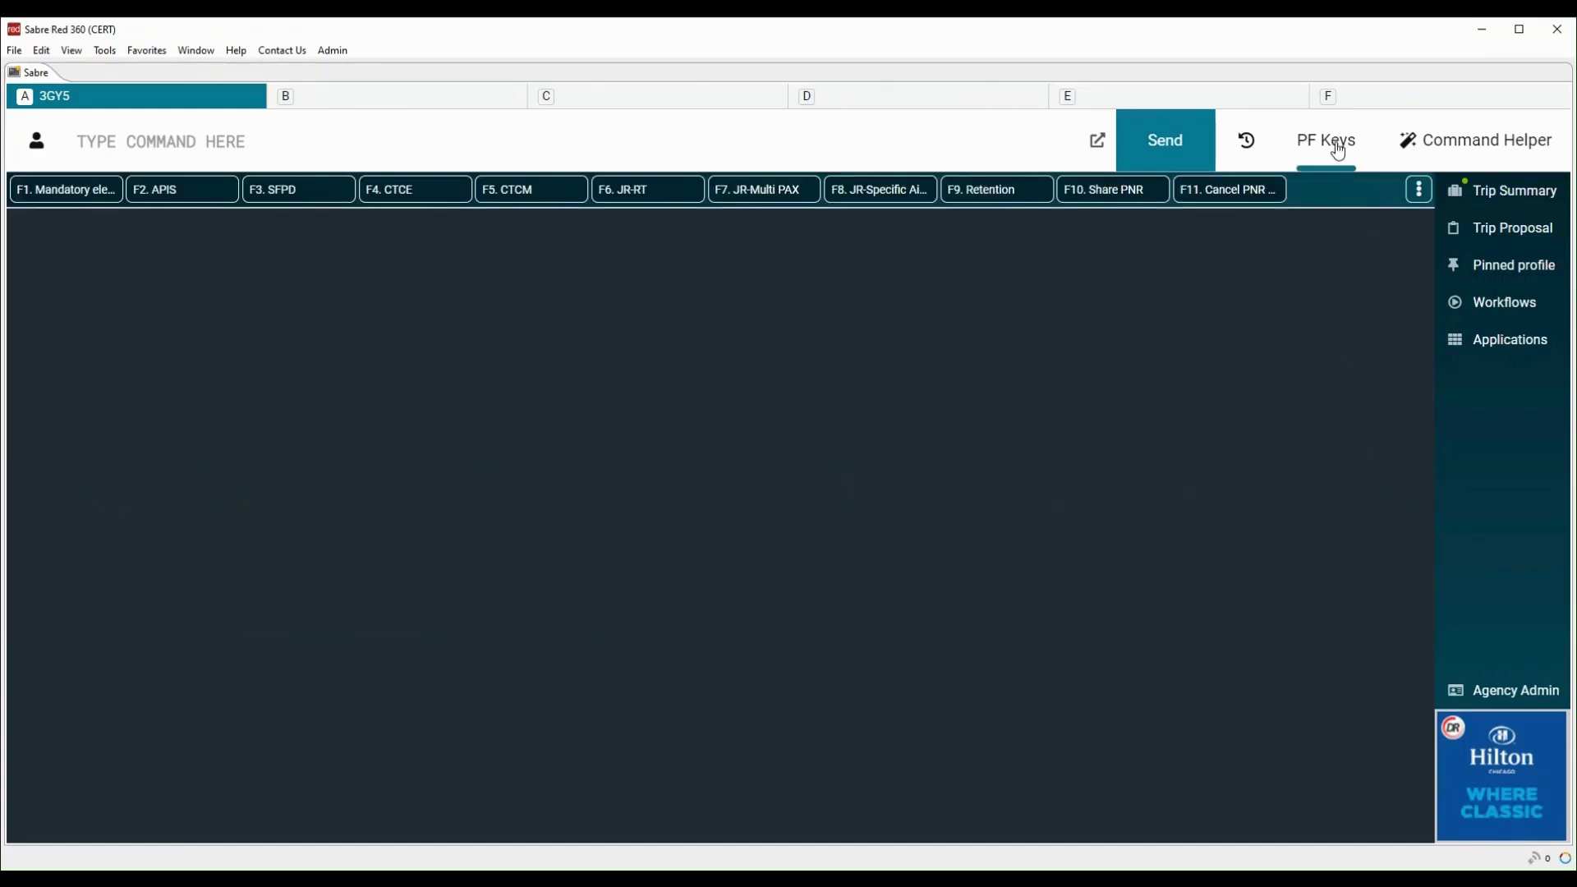
{"action": "left_click", "coordinate": [1338, 151]}
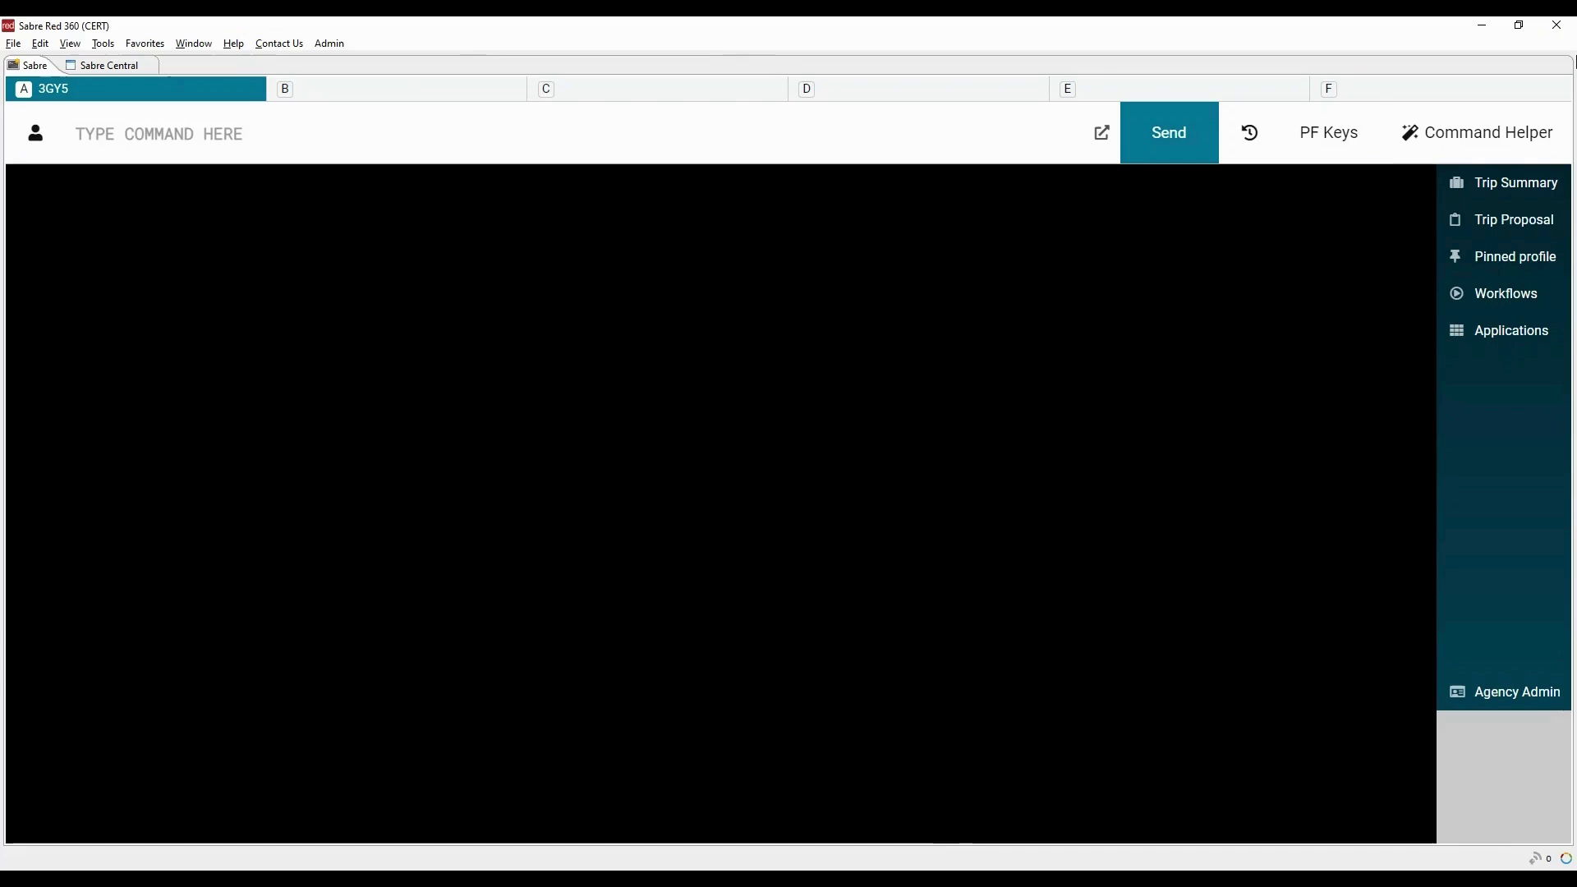
{"action": "type", "text": "110"}
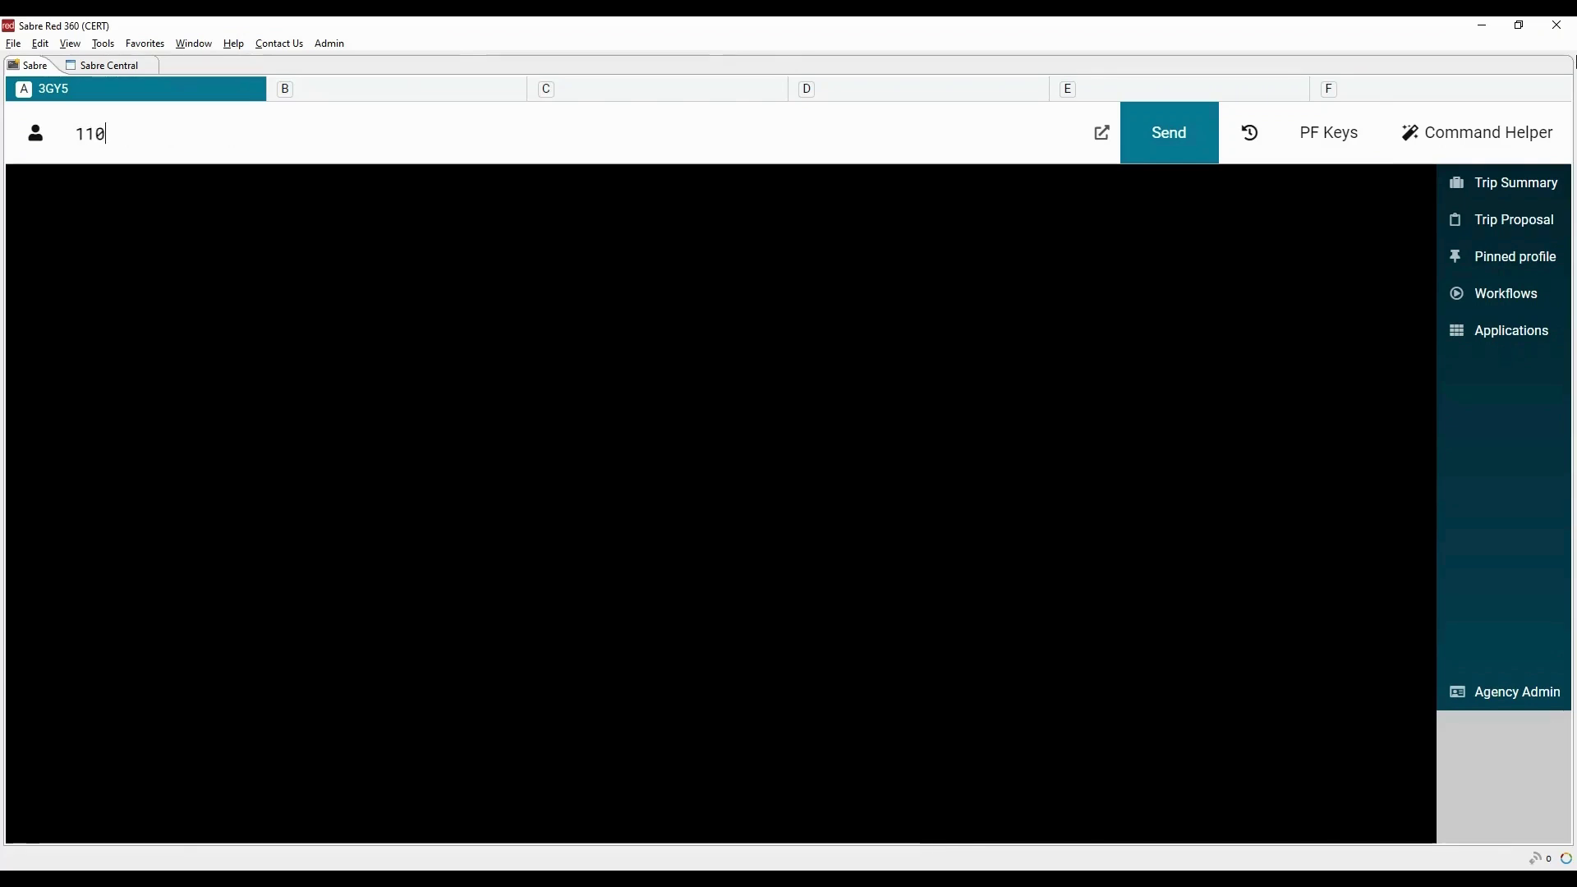
{"action": "type", "text": "AUGDOH"}
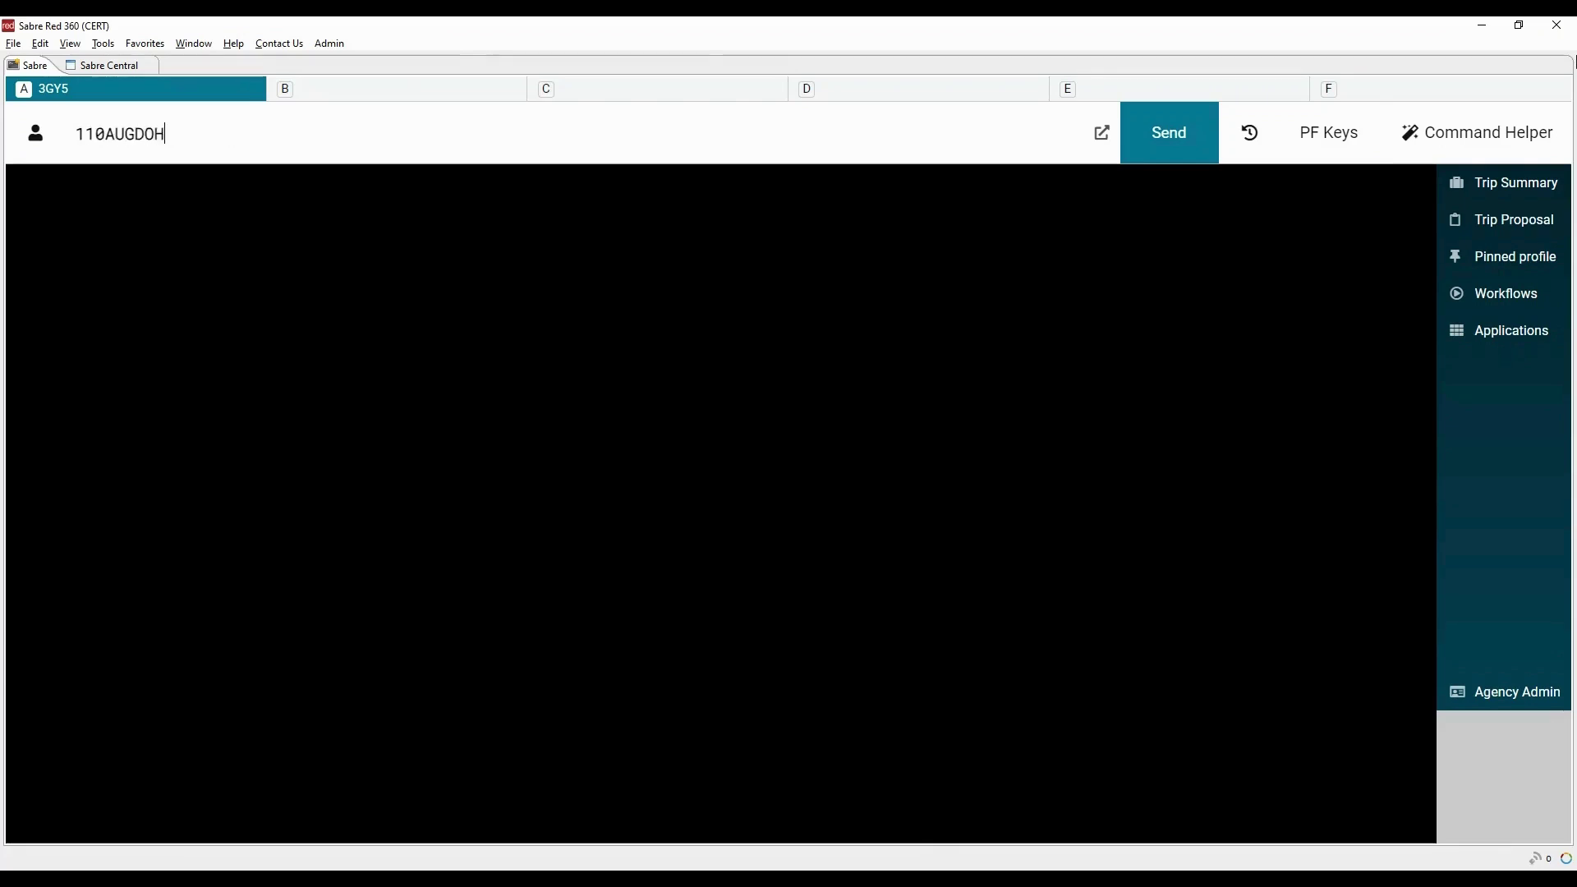
{"action": "type", "text": "LR"}
{"action": "key", "text": "Return"}
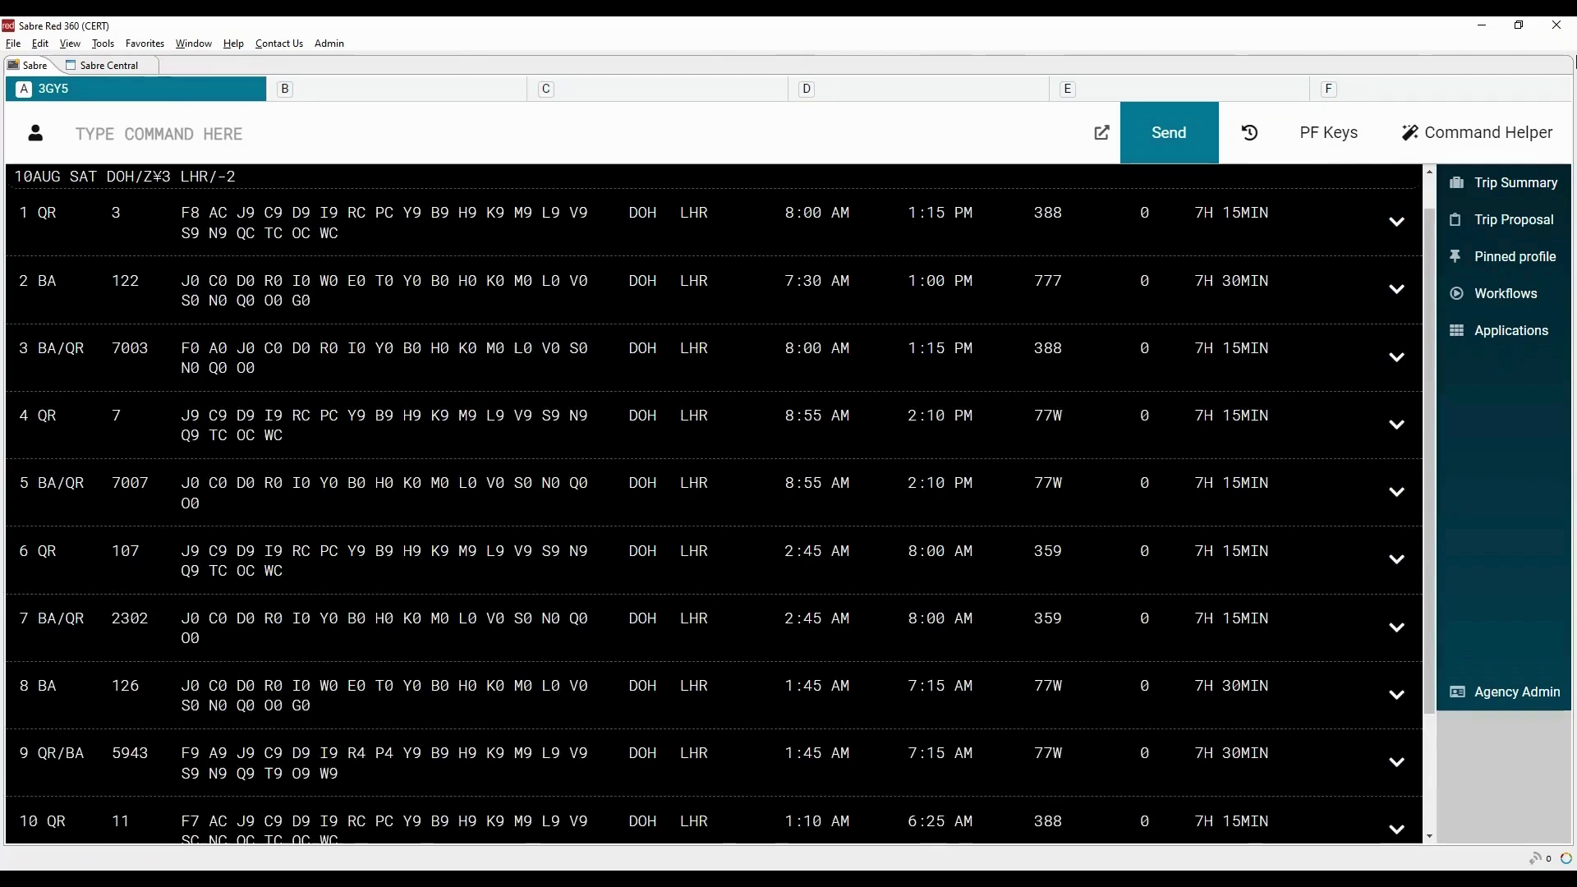
Sell 2 seats in N class on QR 3 into the PNR
{"action": "left_click", "coordinate": [223, 242]}
{"action": "left_click", "coordinate": [1041, 326]}
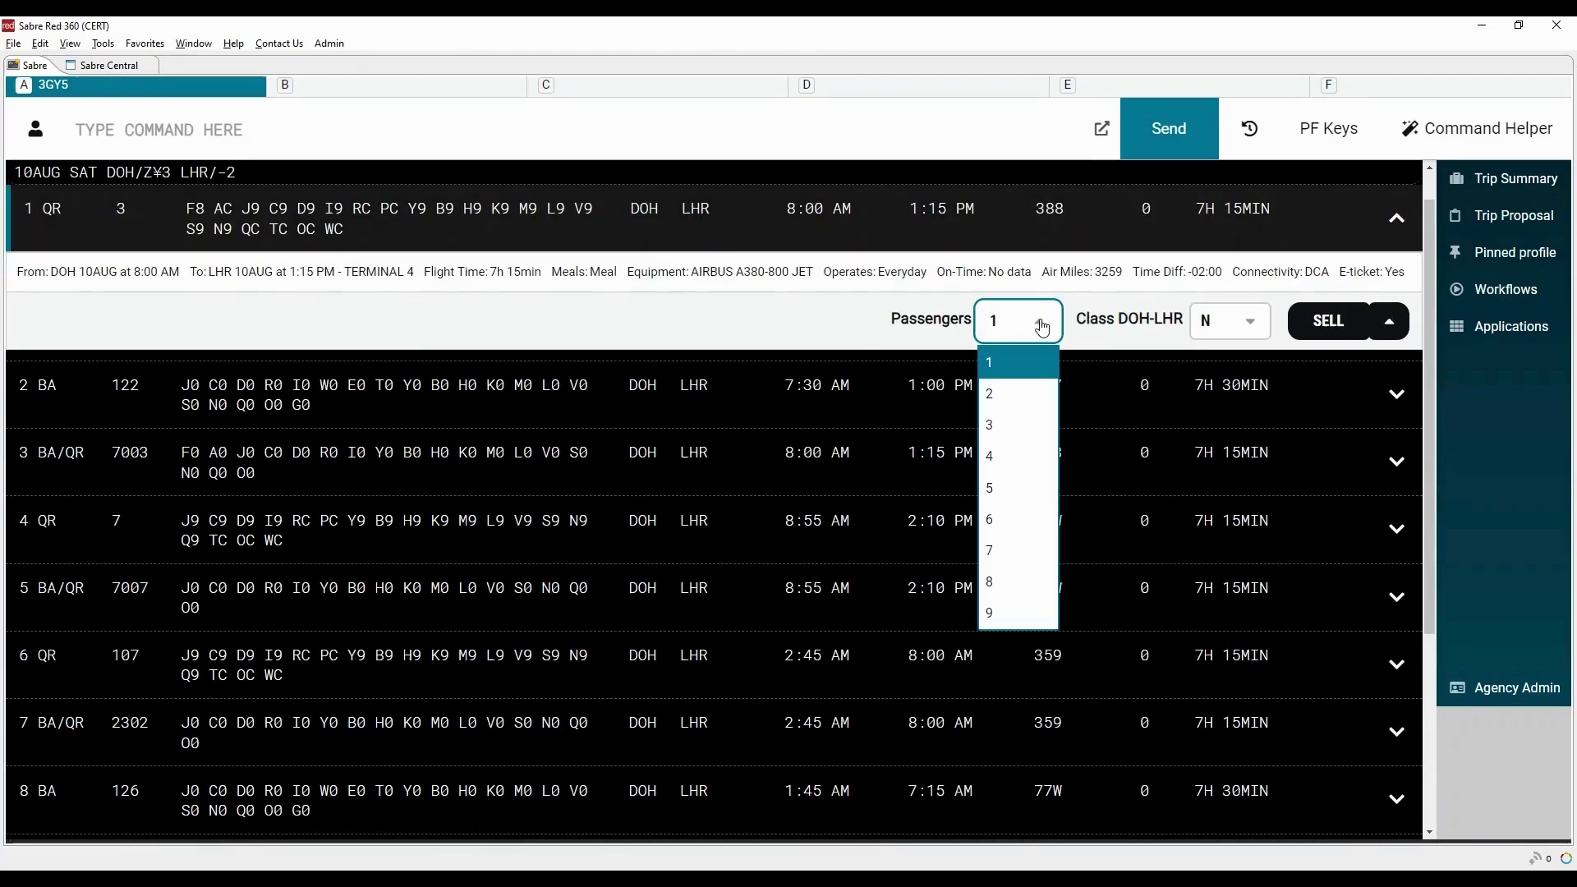
{"action": "left_click", "coordinate": [1010, 397]}
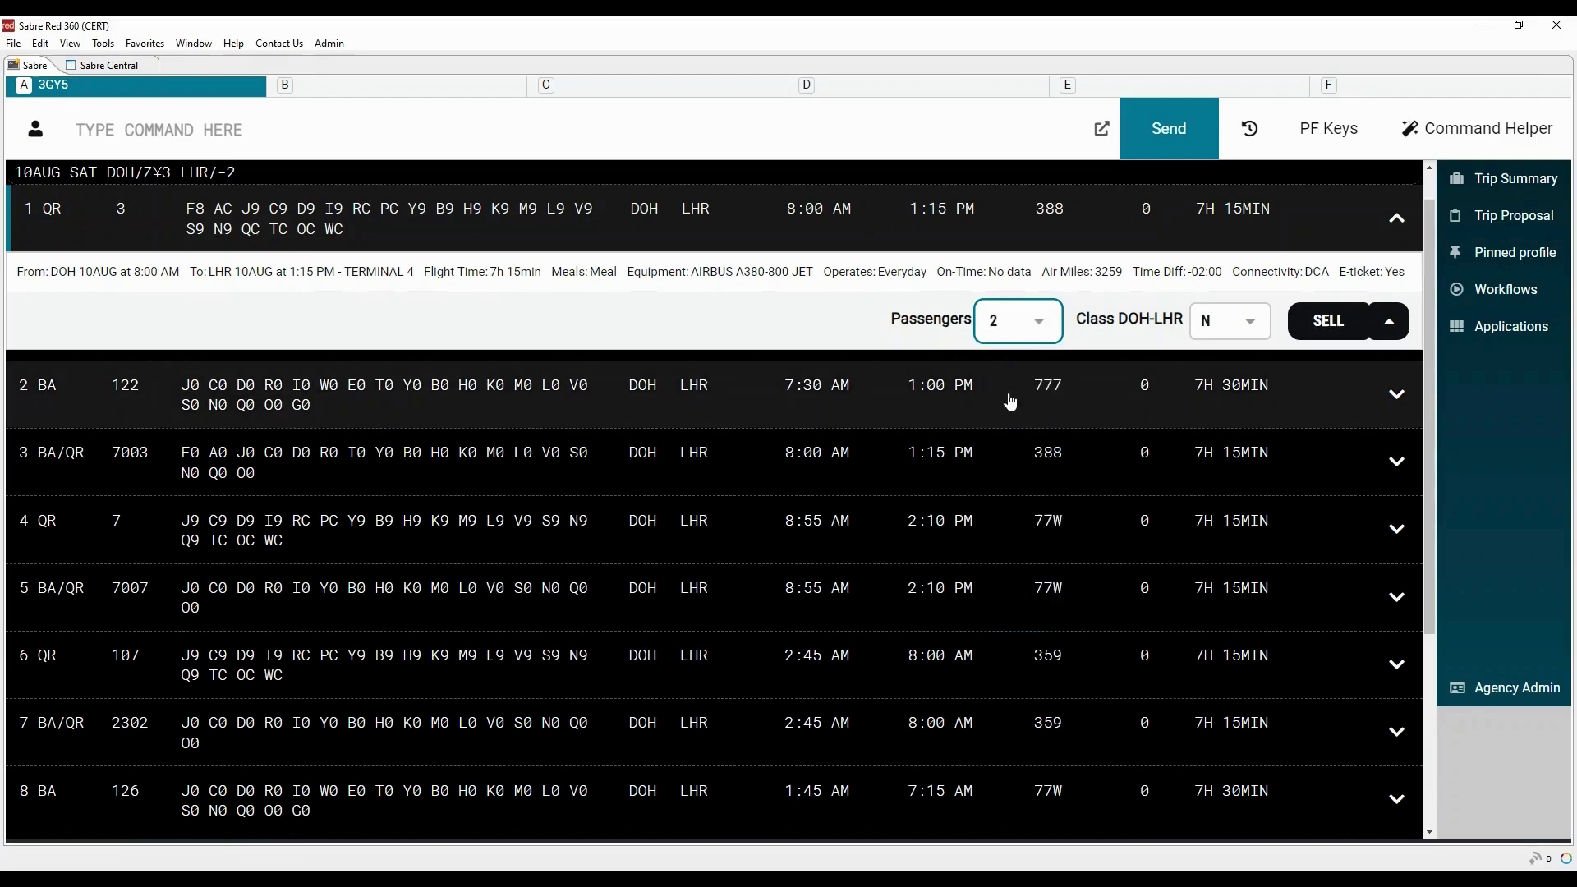
{"action": "left_click", "coordinate": [1325, 323]}
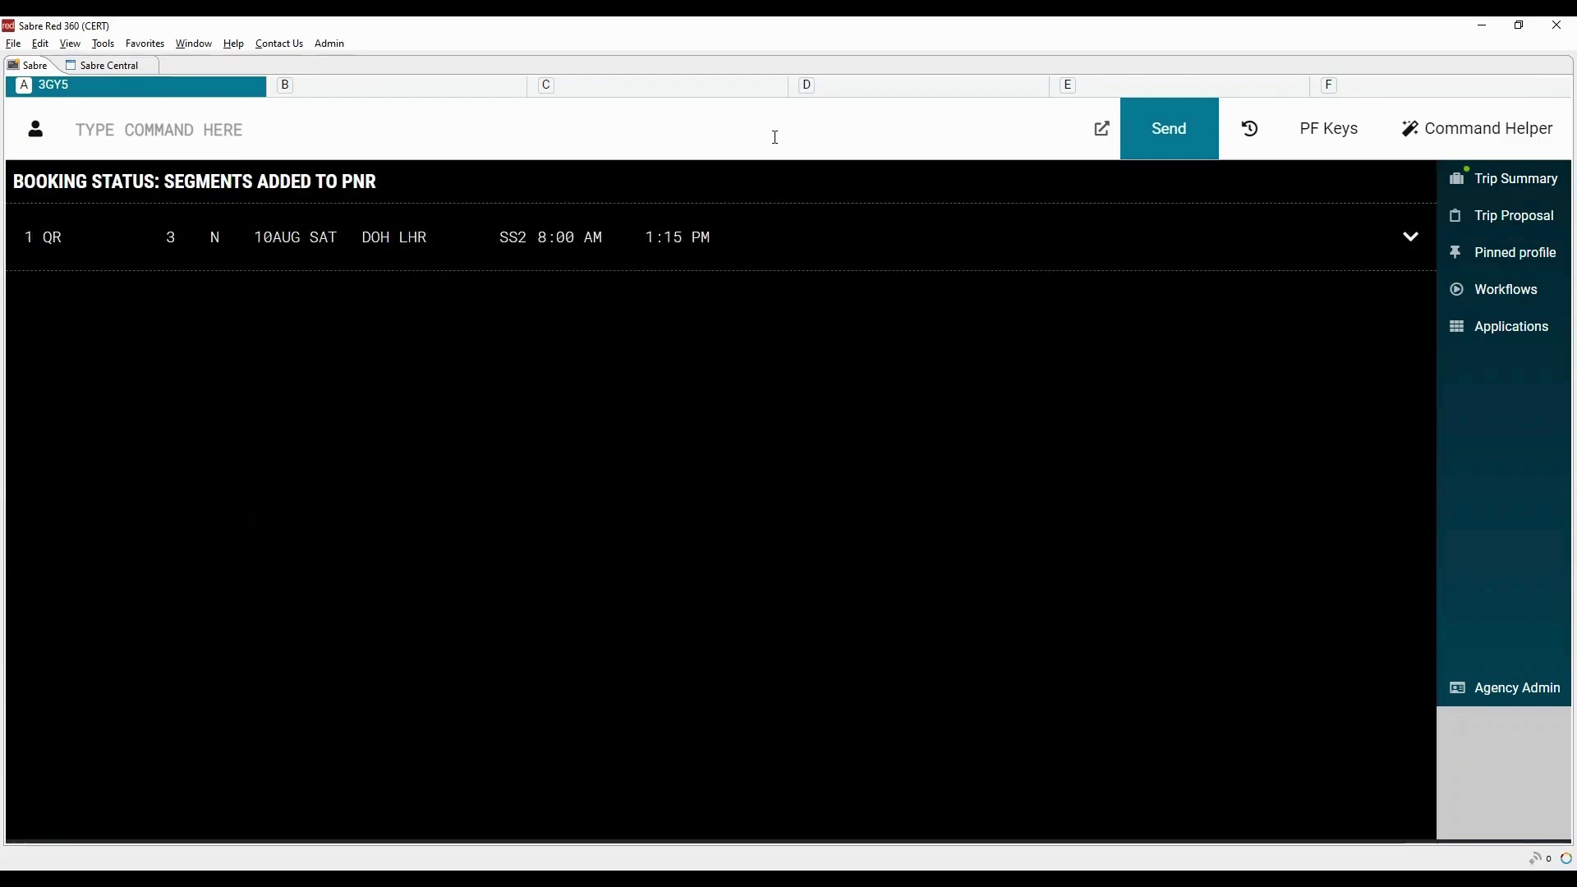
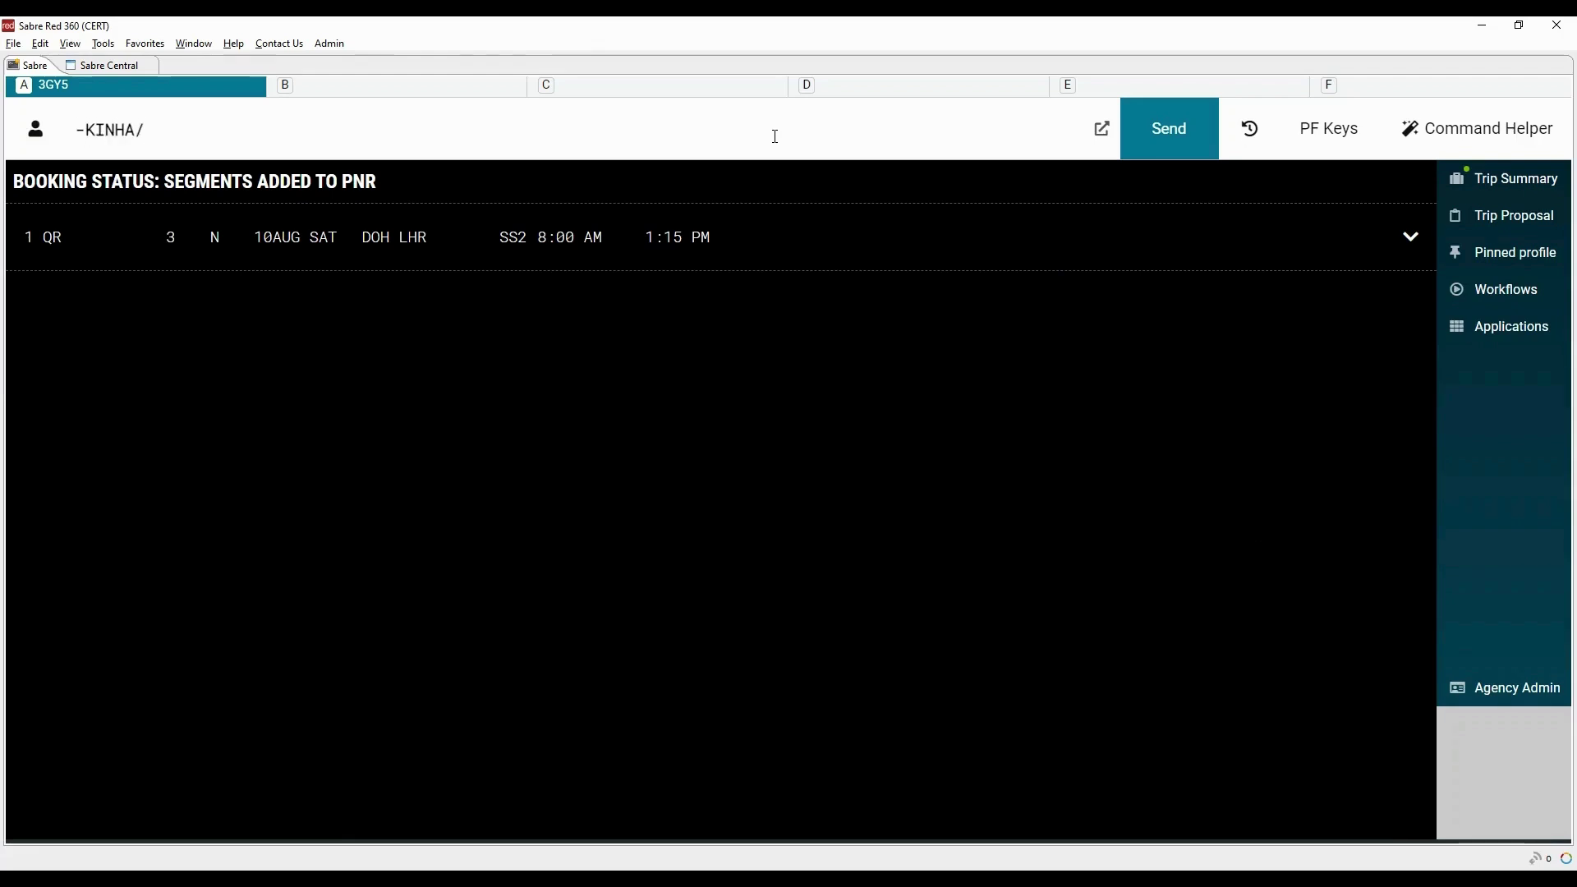
Enter both adult passengers' names and the infant's -I/ name entry, then display the PNR with *A
{"action": "key", "text": "Return"}
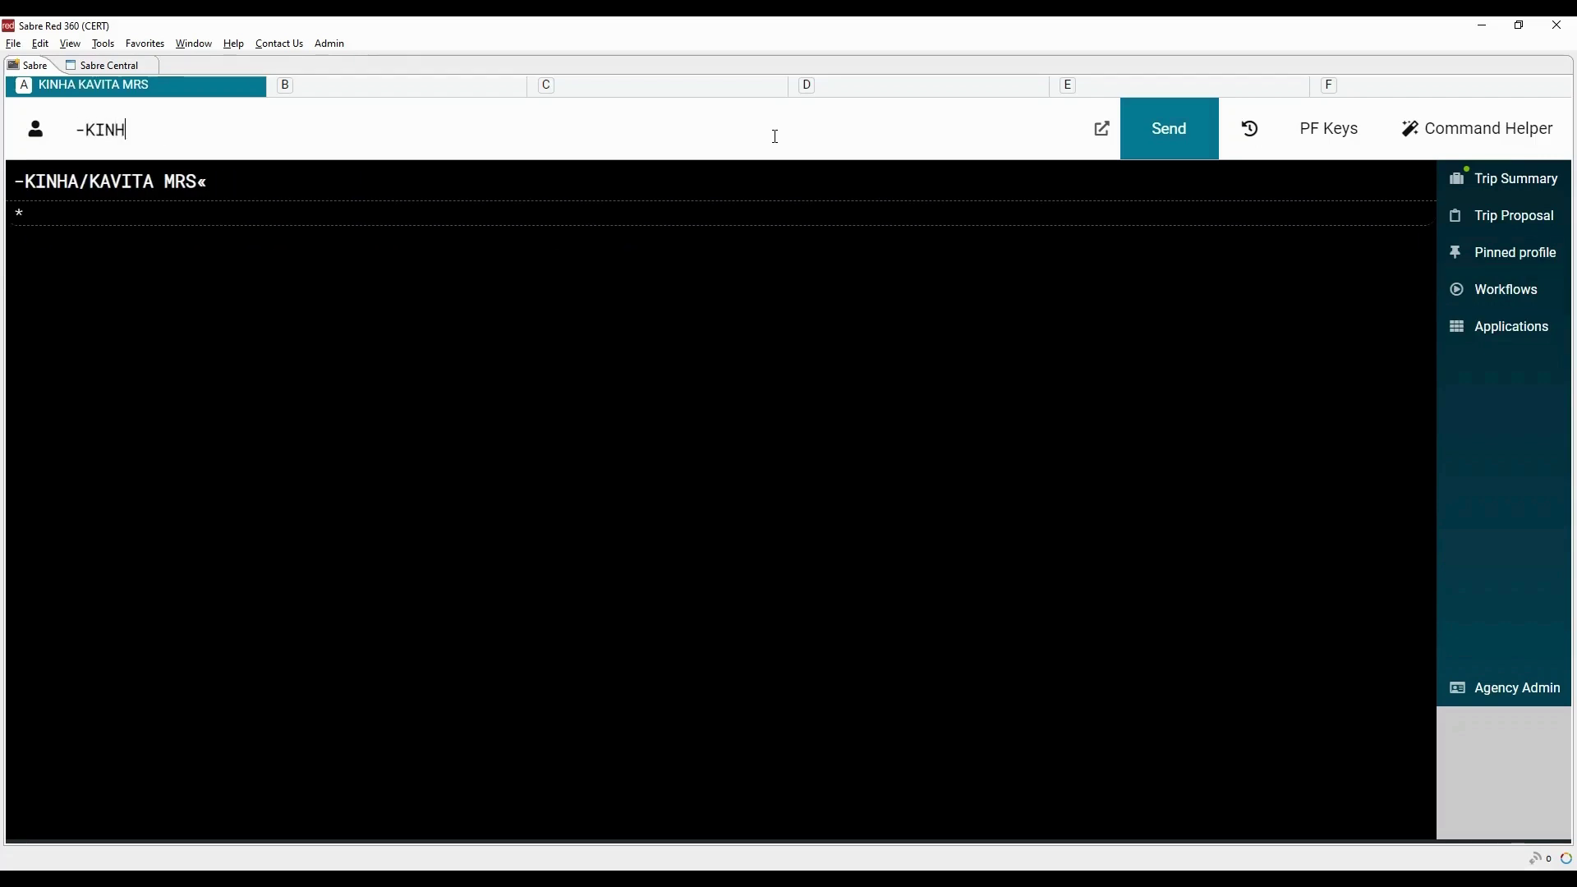
{"action": "key", "text": "Return"}
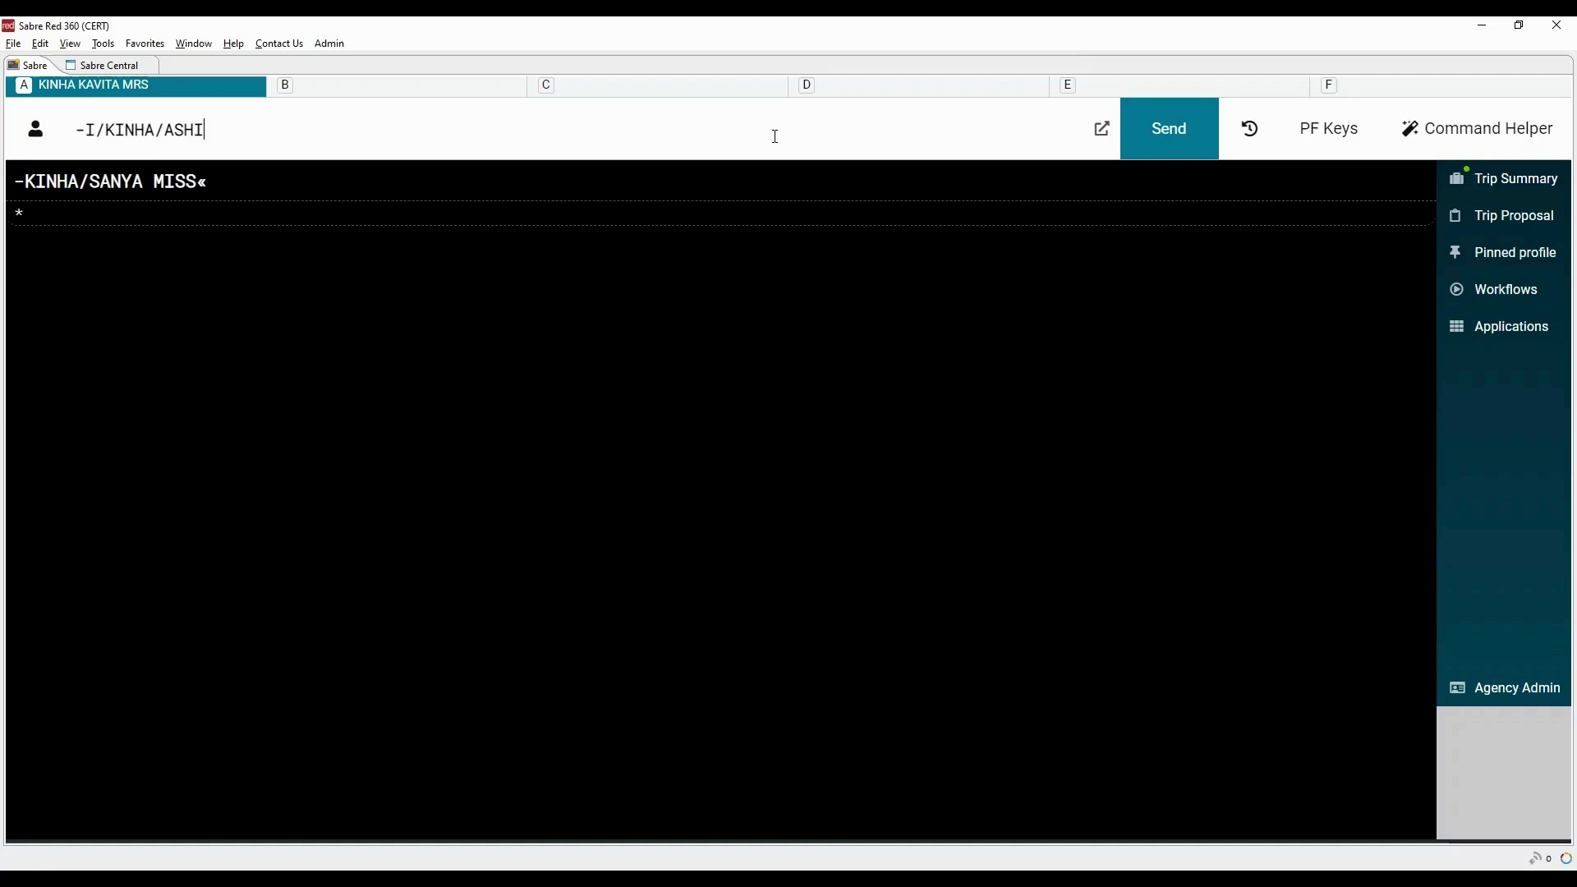
{"action": "key", "text": "Return"}
{"action": "type", "text": "*A"}
{"action": "key", "text": "Return"}
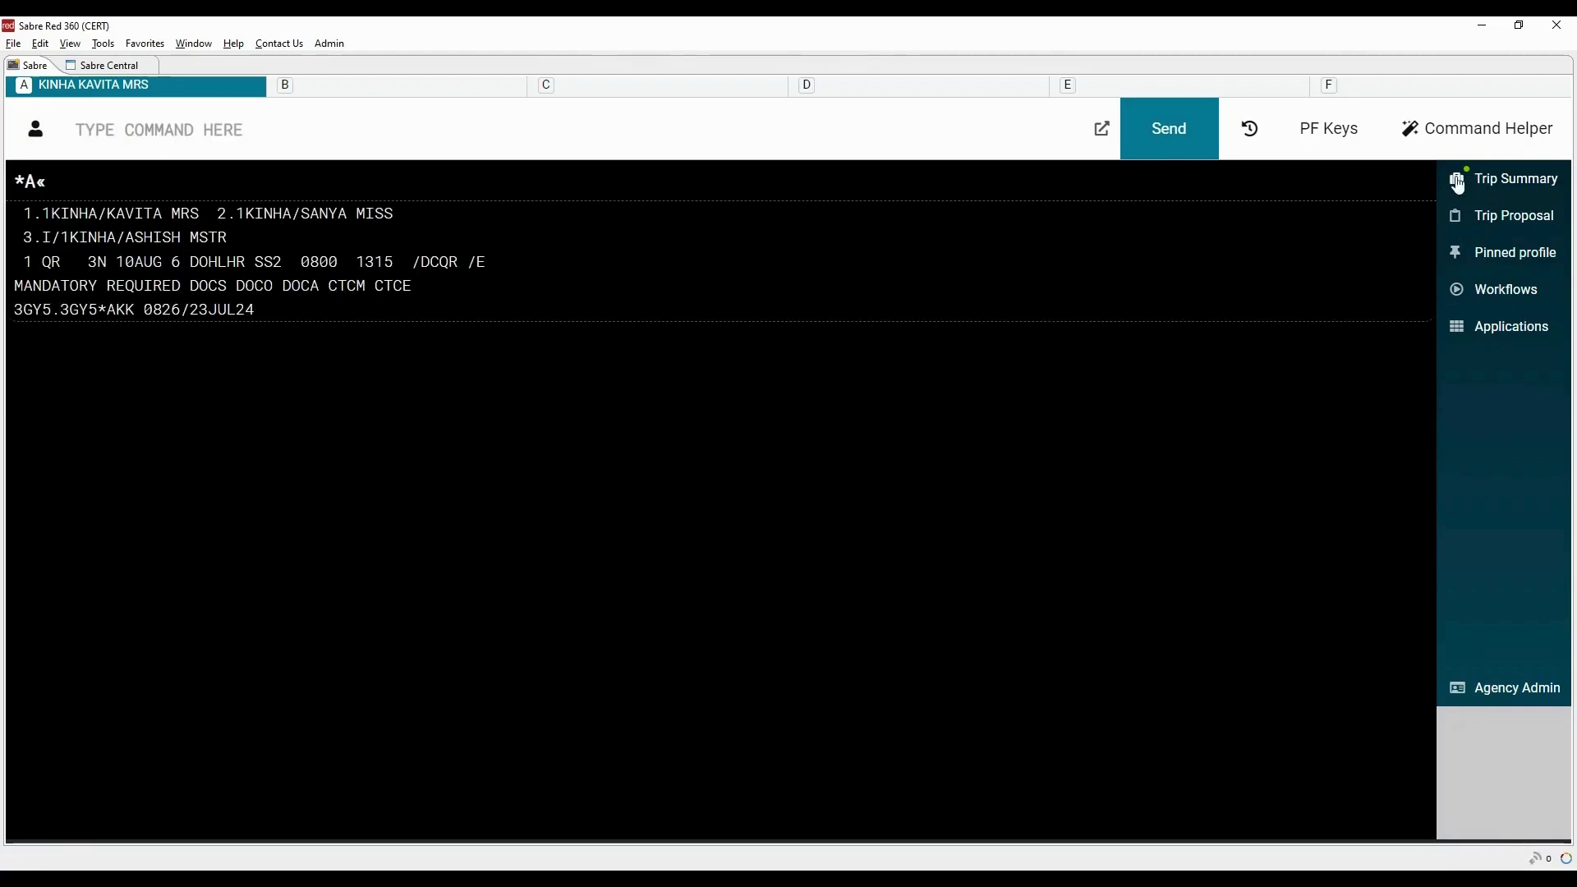
In Trip Summary, set traveler 2.1's passenger type to Accompanied Child (CNN) and save
{"action": "left_click", "coordinate": [1496, 192]}
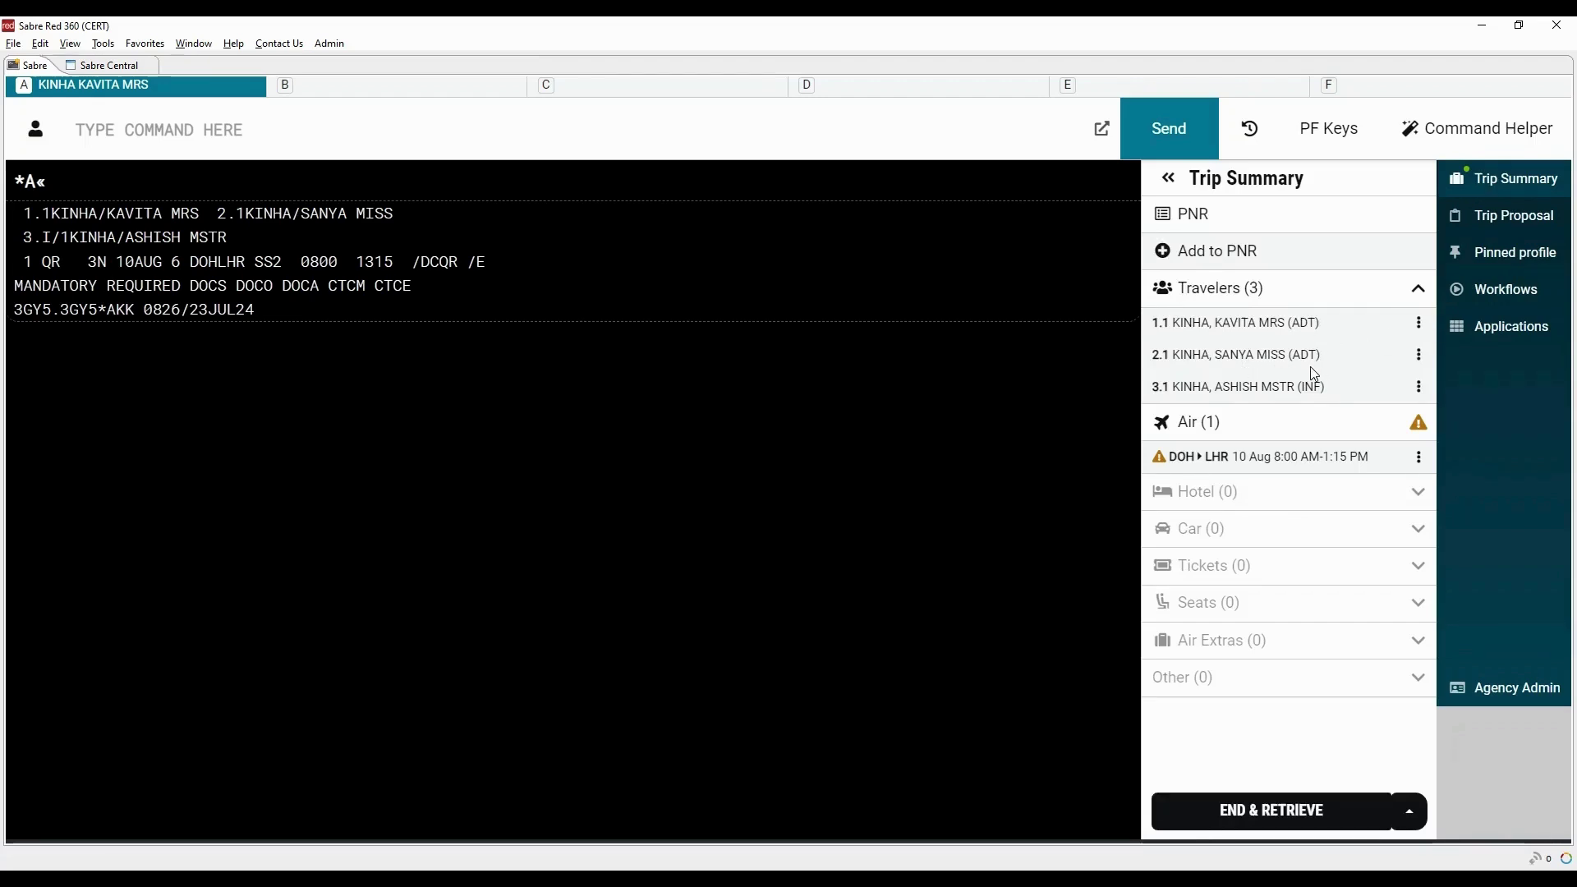
{"action": "left_click", "coordinate": [1419, 361]}
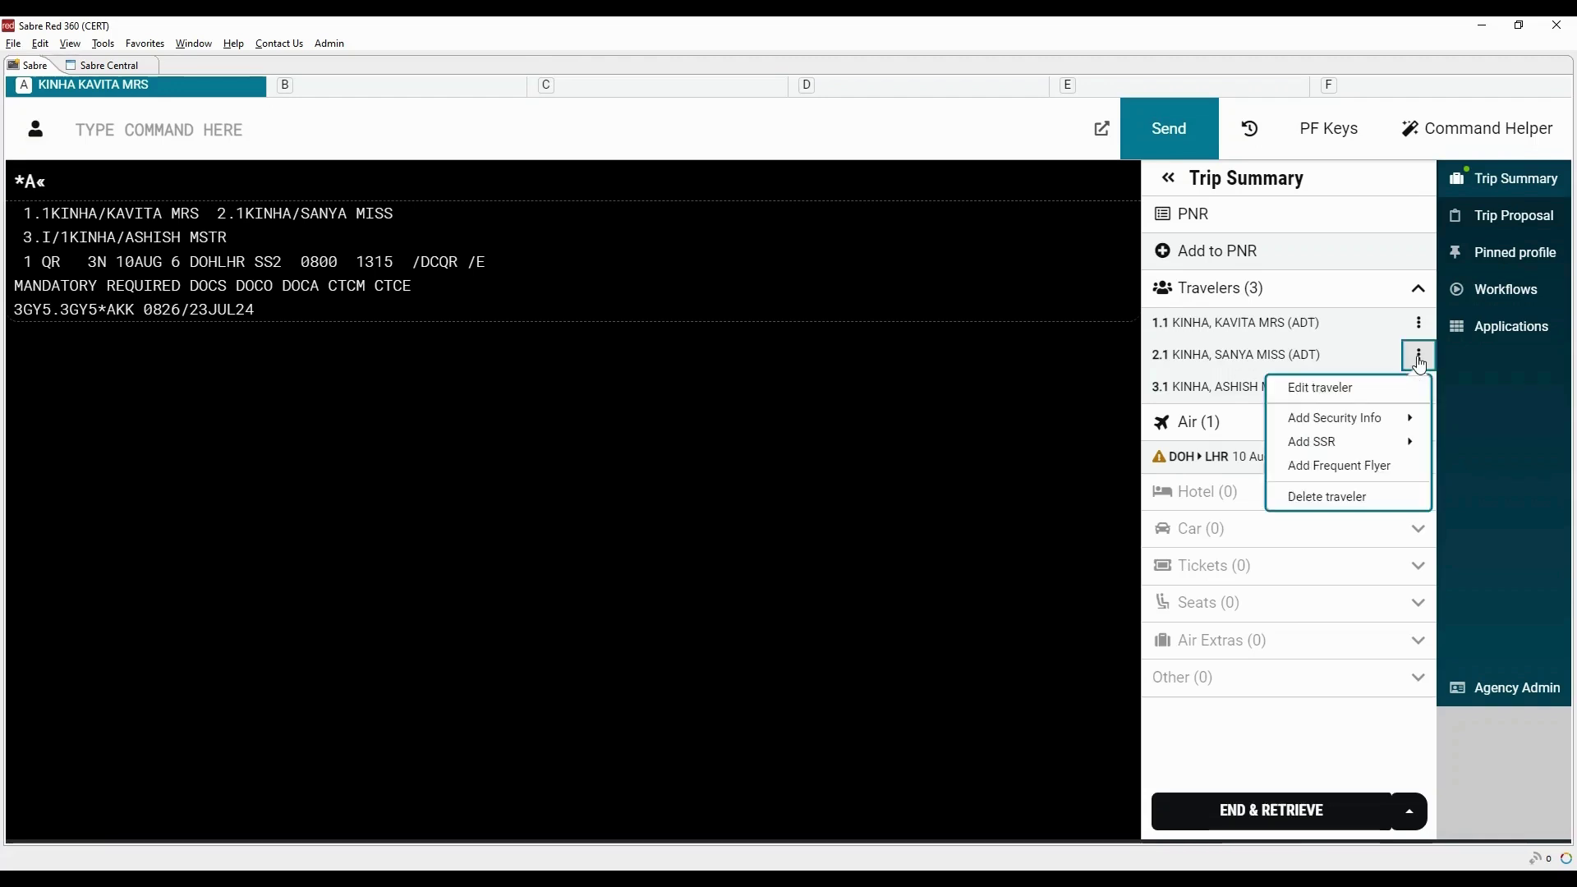
{"action": "left_click", "coordinate": [1320, 389]}
{"action": "left_click", "coordinate": [606, 521]}
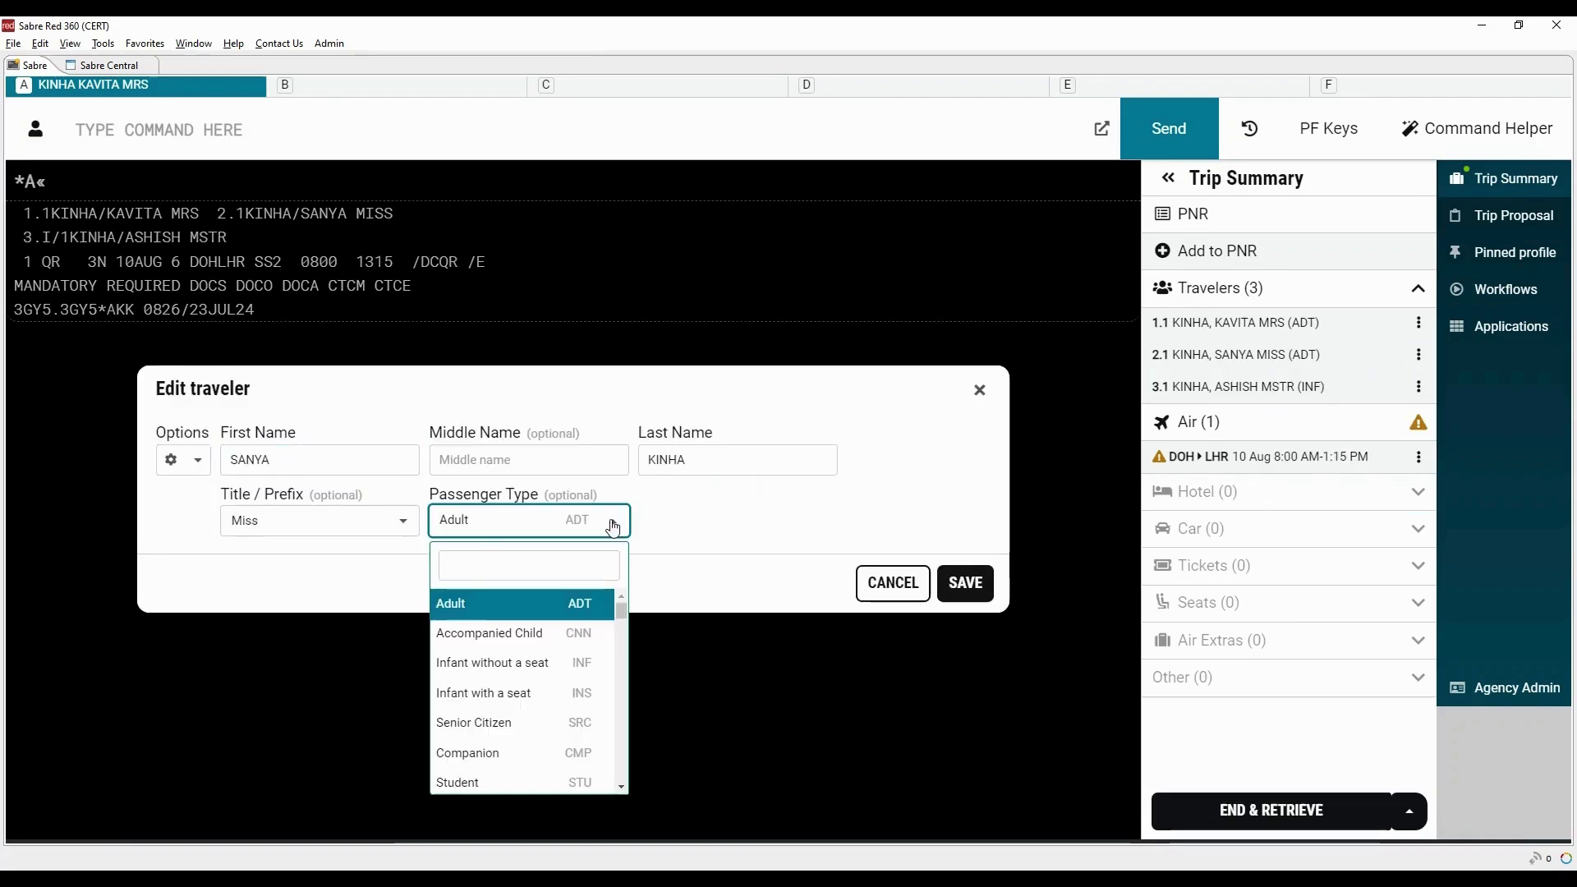
{"action": "left_click", "coordinate": [591, 638]}
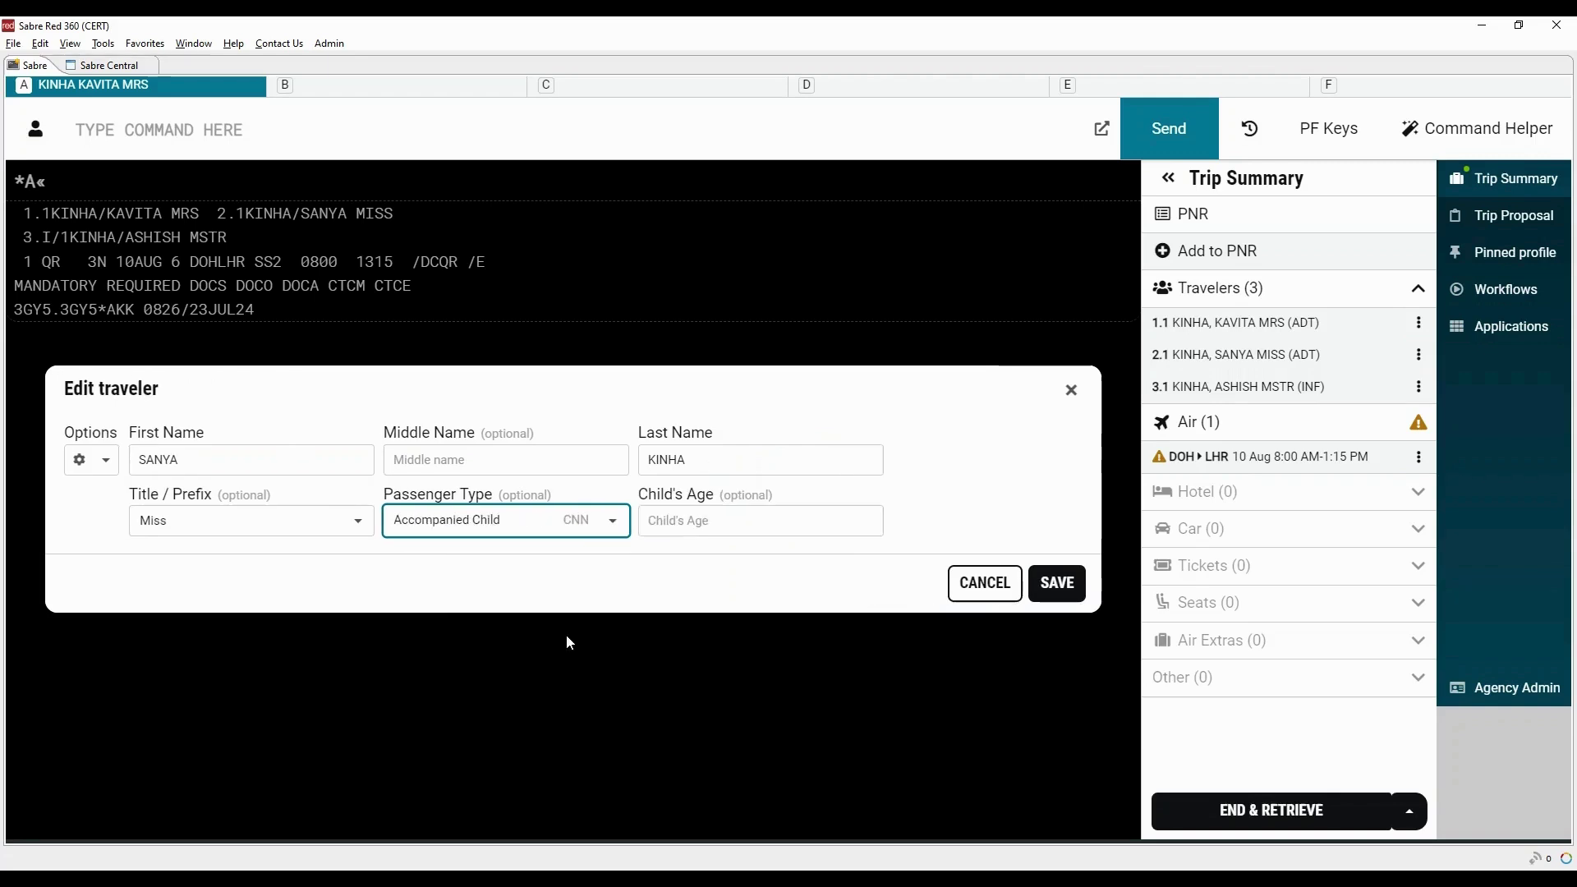
{"action": "left_click", "coordinate": [966, 583]}
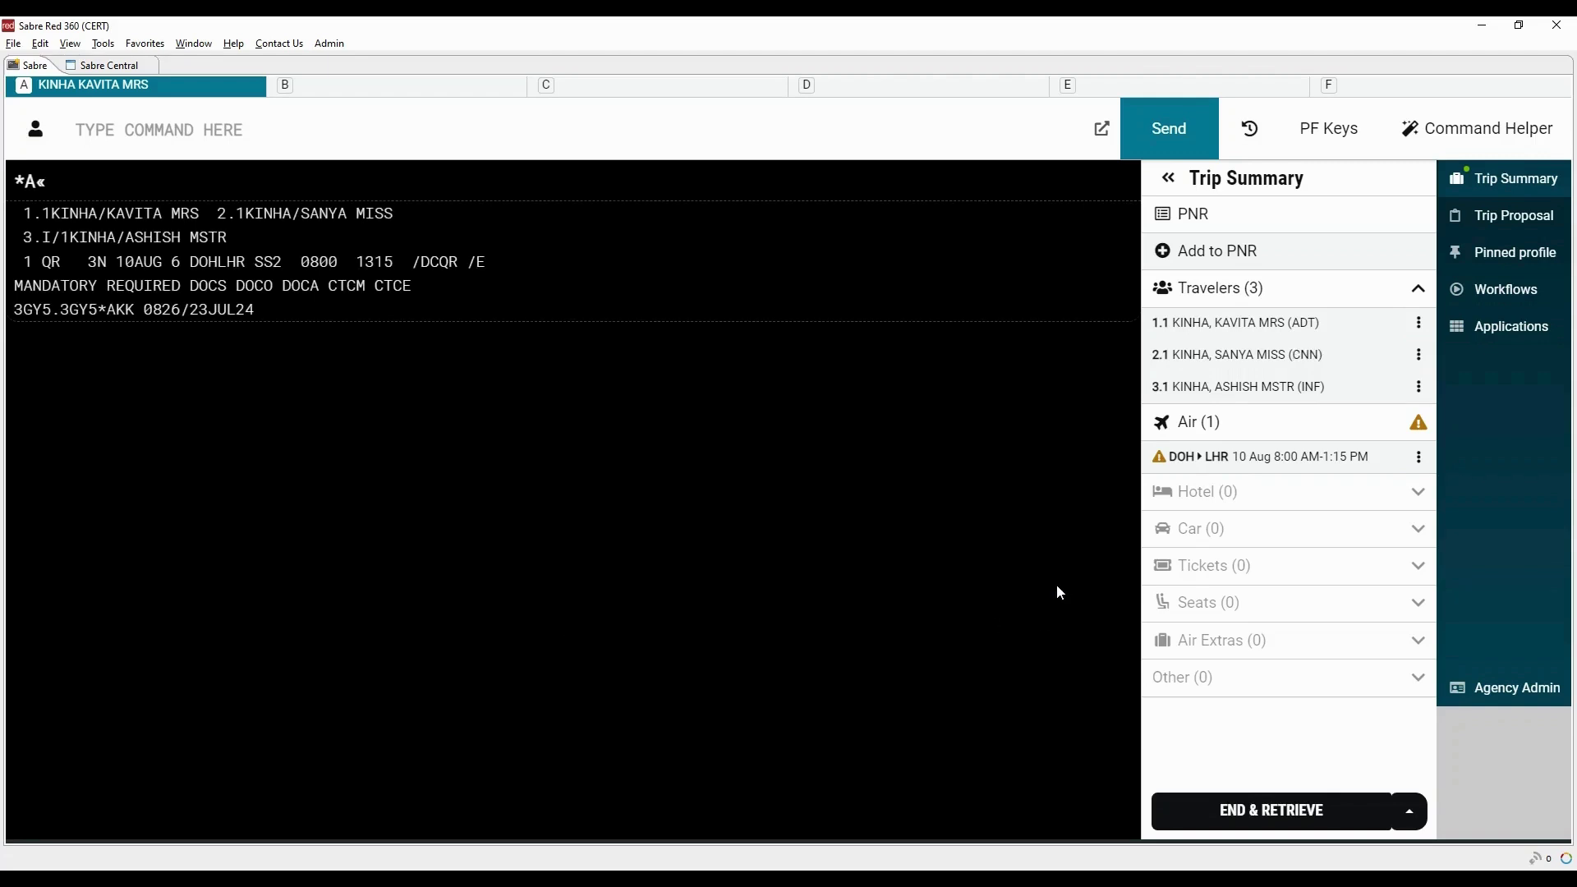
Start an Infant / Child SSR for traveler 3.1: infant on adult's lap, born 11MAY2023
{"action": "left_click", "coordinate": [1421, 395]}
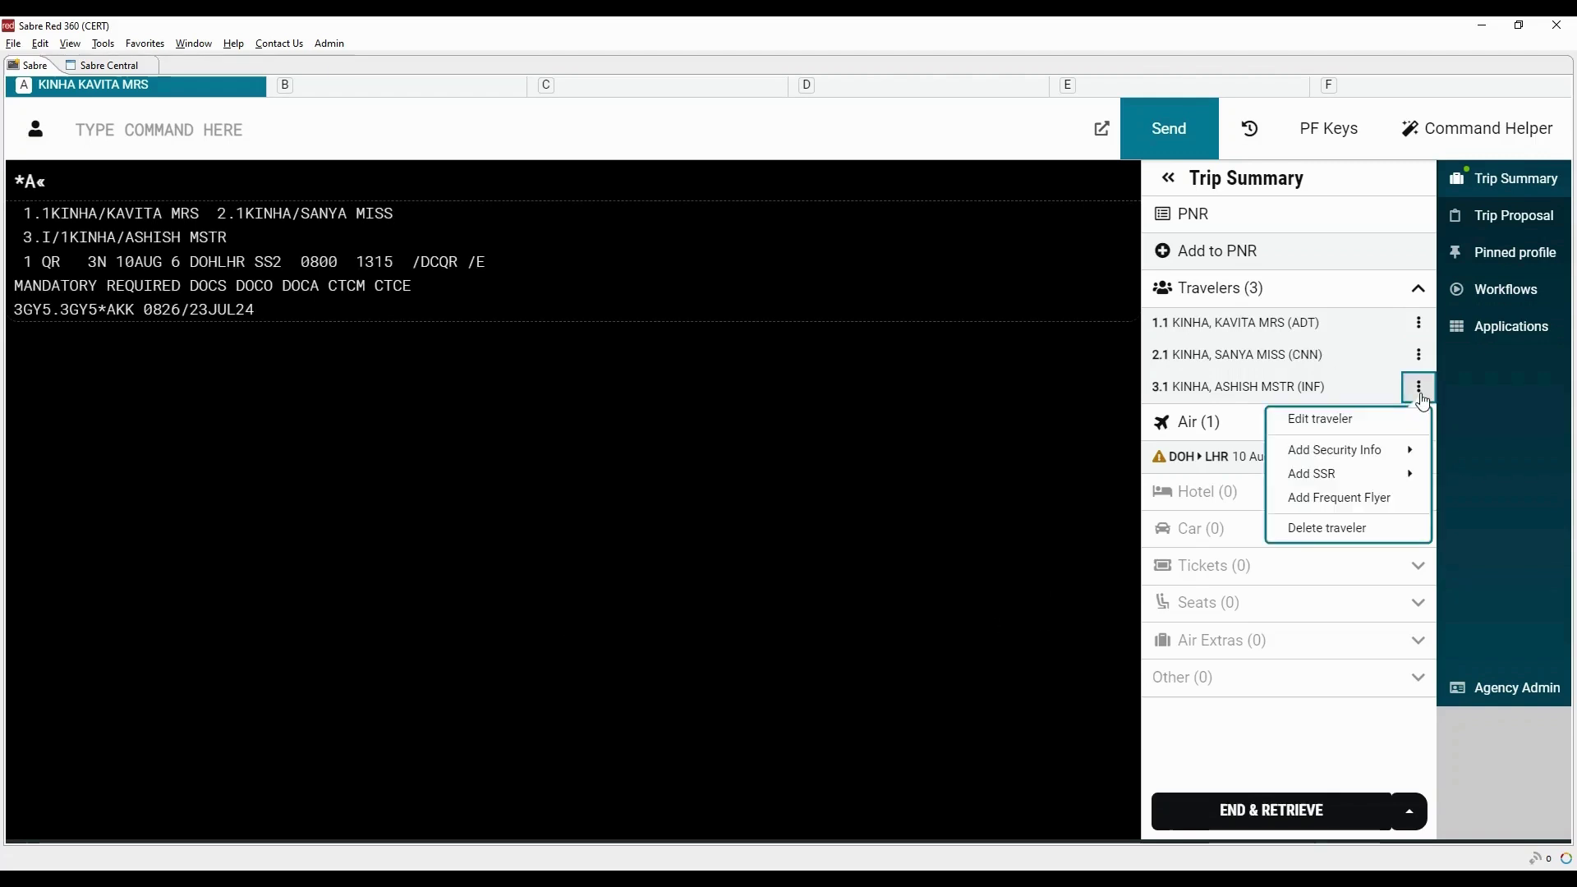
{"action": "mouse_move", "coordinate": [1348, 479]}
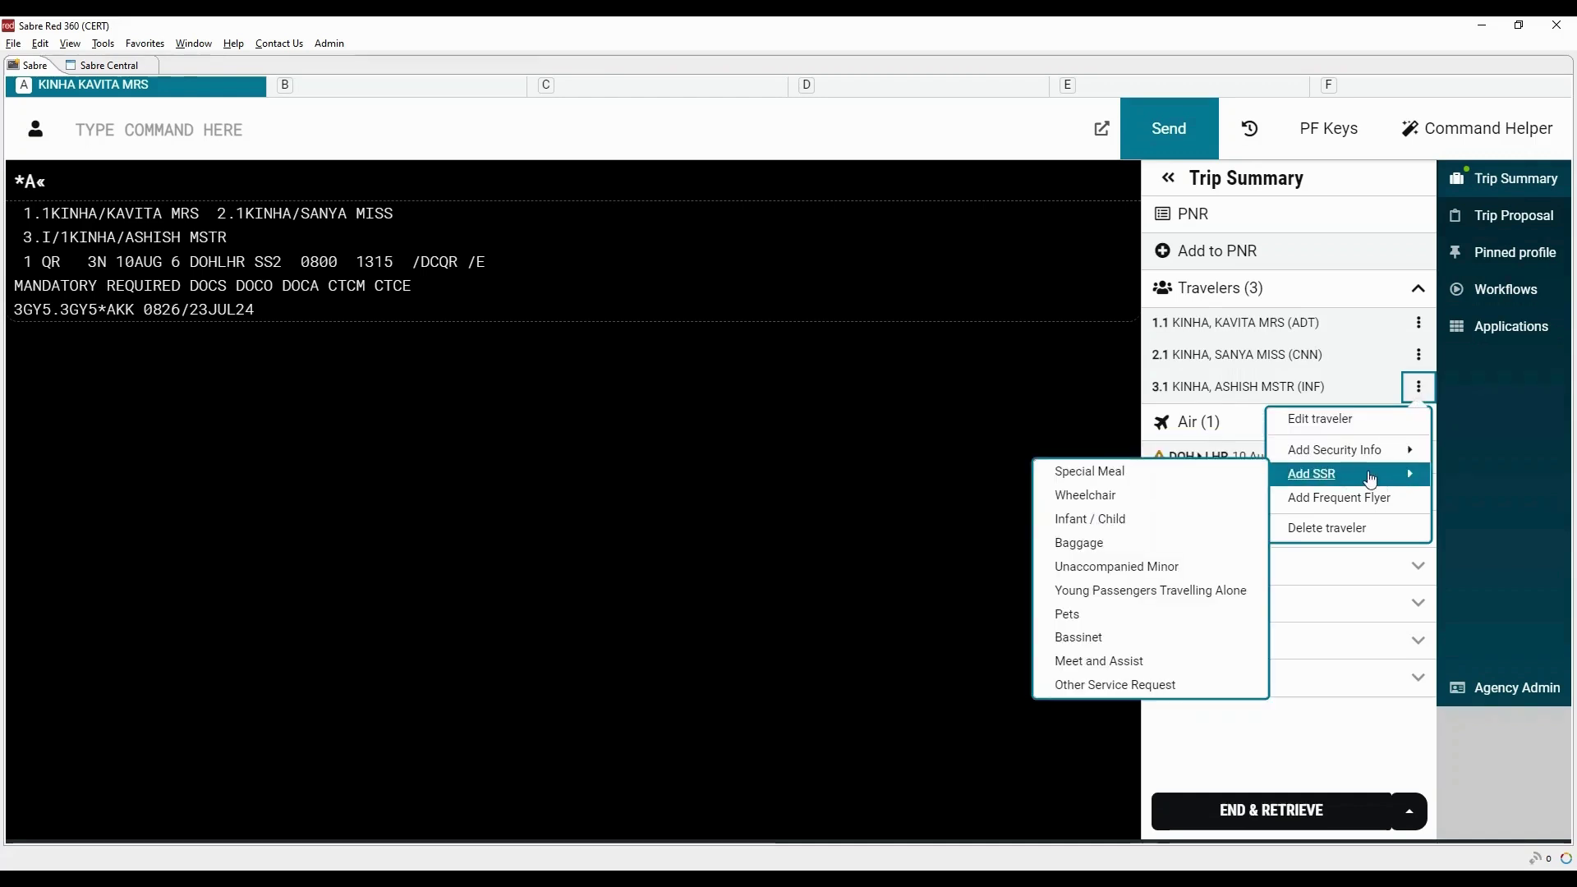
{"action": "left_click", "coordinate": [1124, 526]}
{"action": "left_click", "coordinate": [272, 561]}
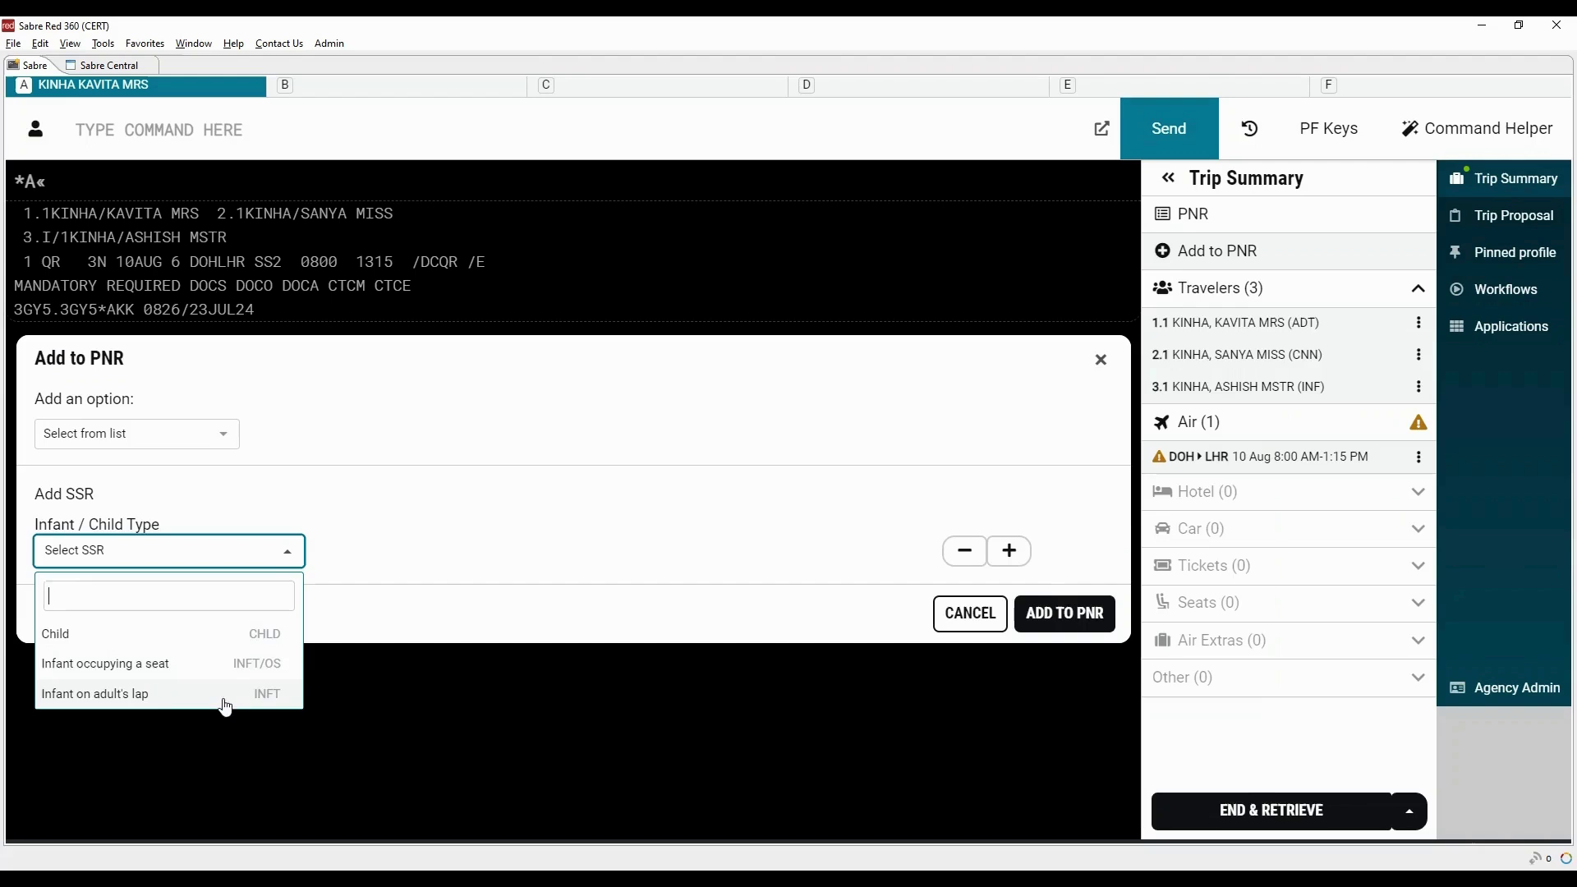
{"action": "left_click", "coordinate": [214, 704]}
{"action": "left_click", "coordinate": [838, 522]}
{"action": "type", "text": "11"}
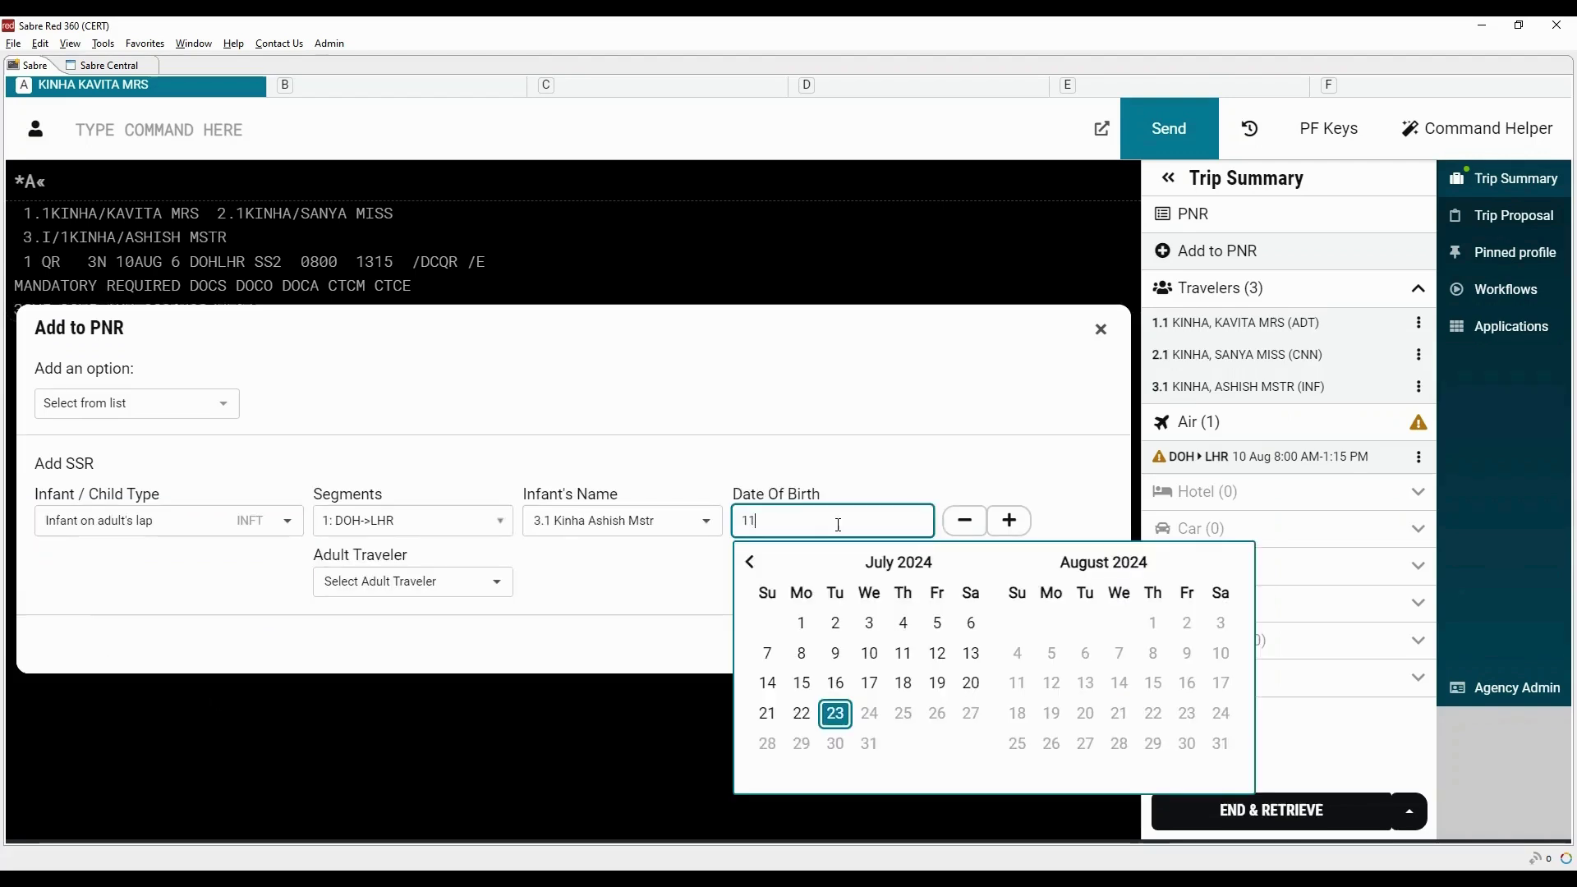
{"action": "type", "text": "MAY2023"}
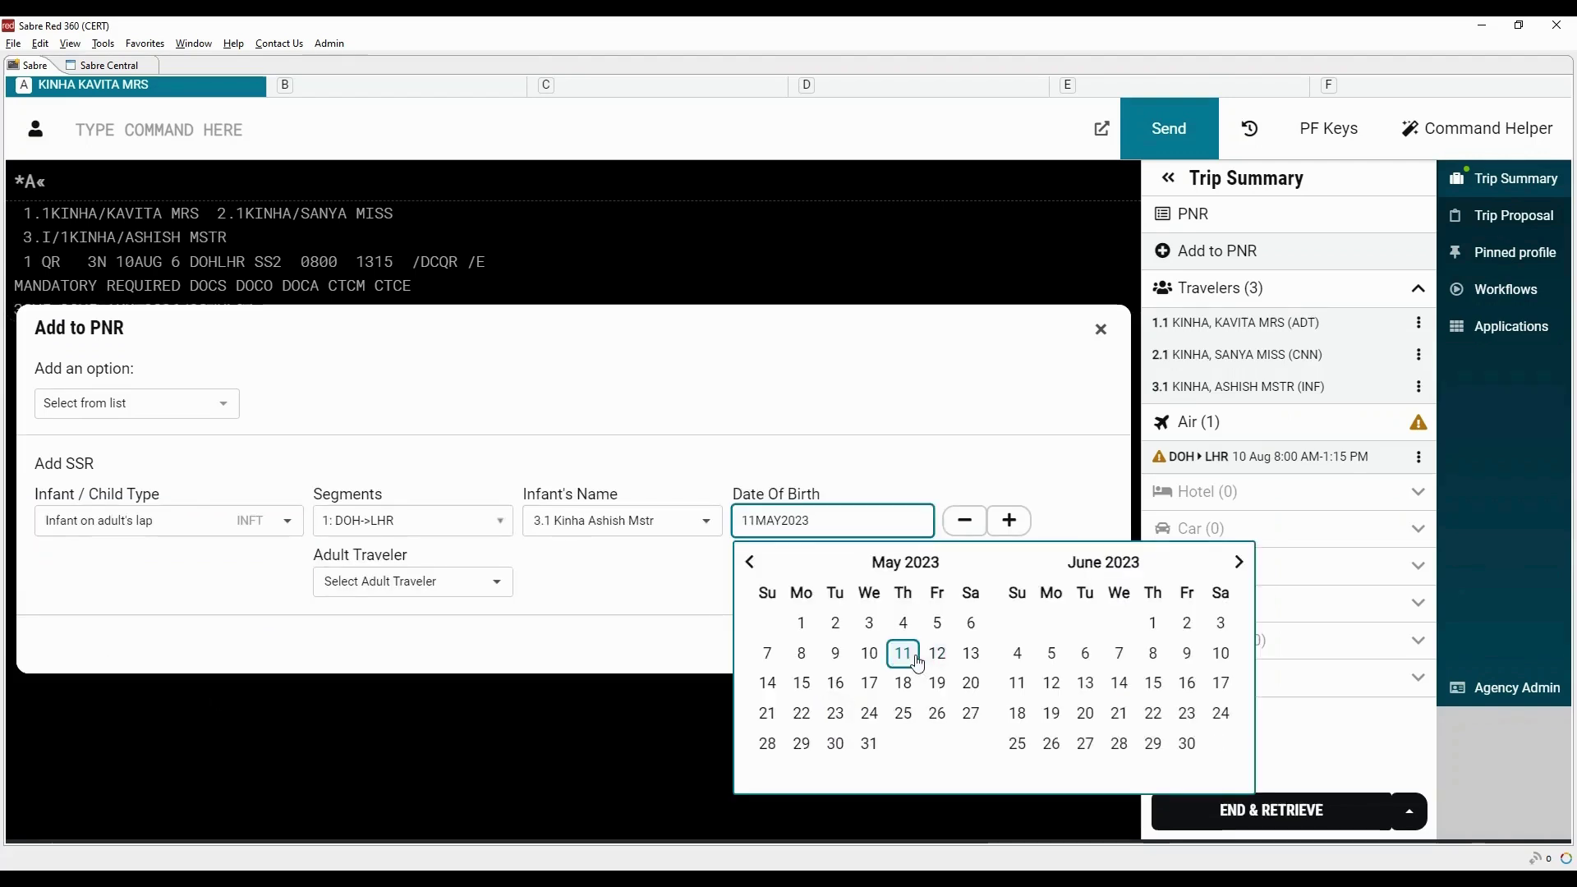
{"action": "left_click", "coordinate": [567, 584]}
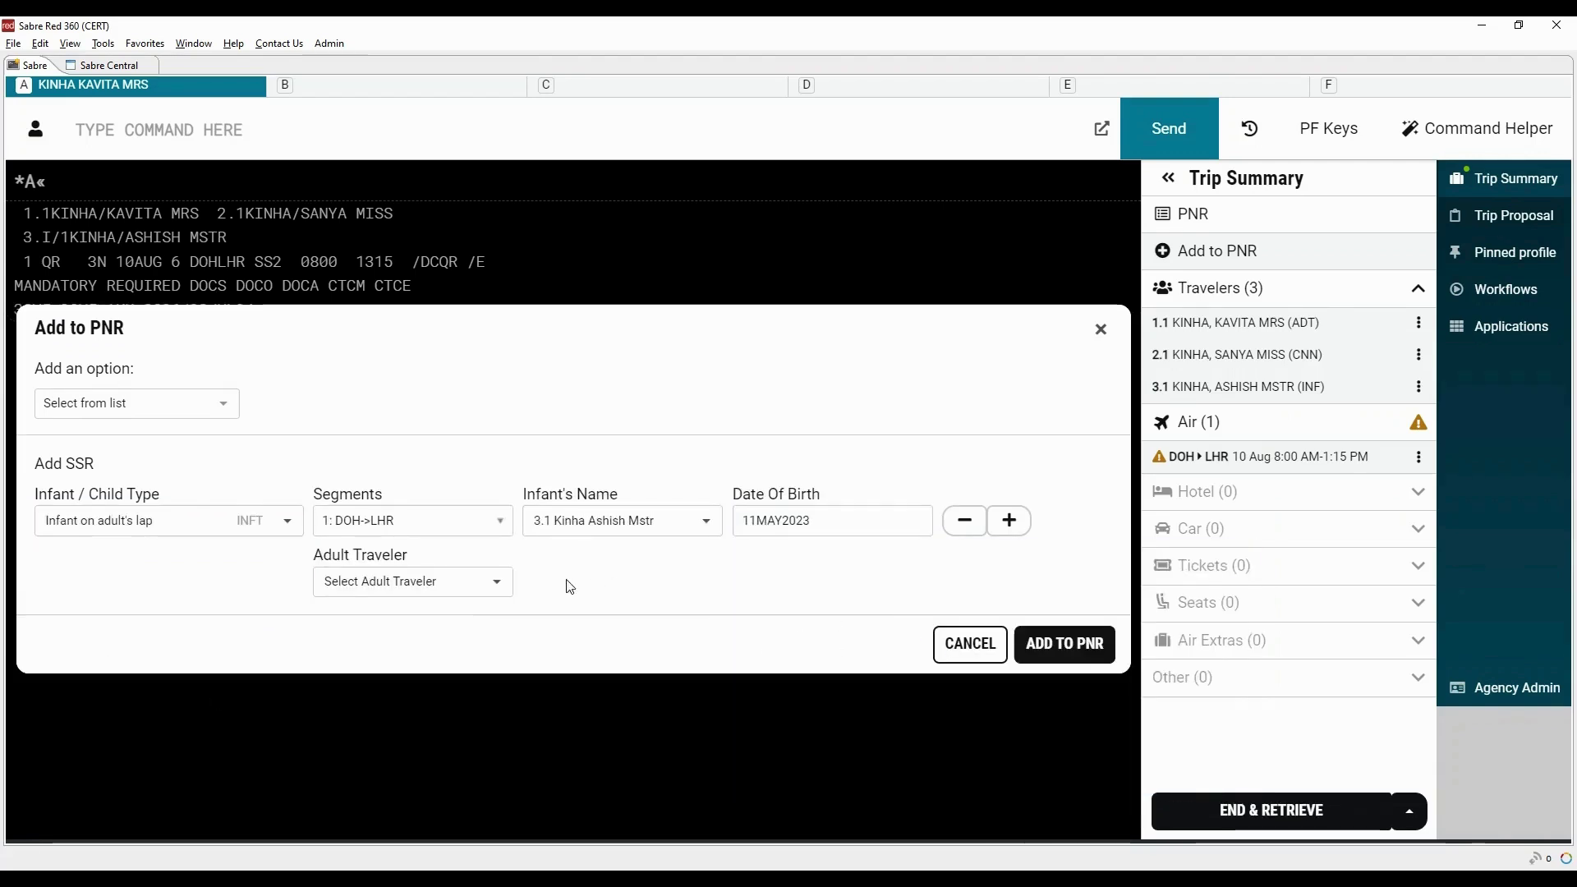
Pair the infant with adult 1.1, add the SSR to the PNR, and close Trip Summary
{"action": "left_click", "coordinate": [493, 583]}
{"action": "left_click", "coordinate": [421, 619]}
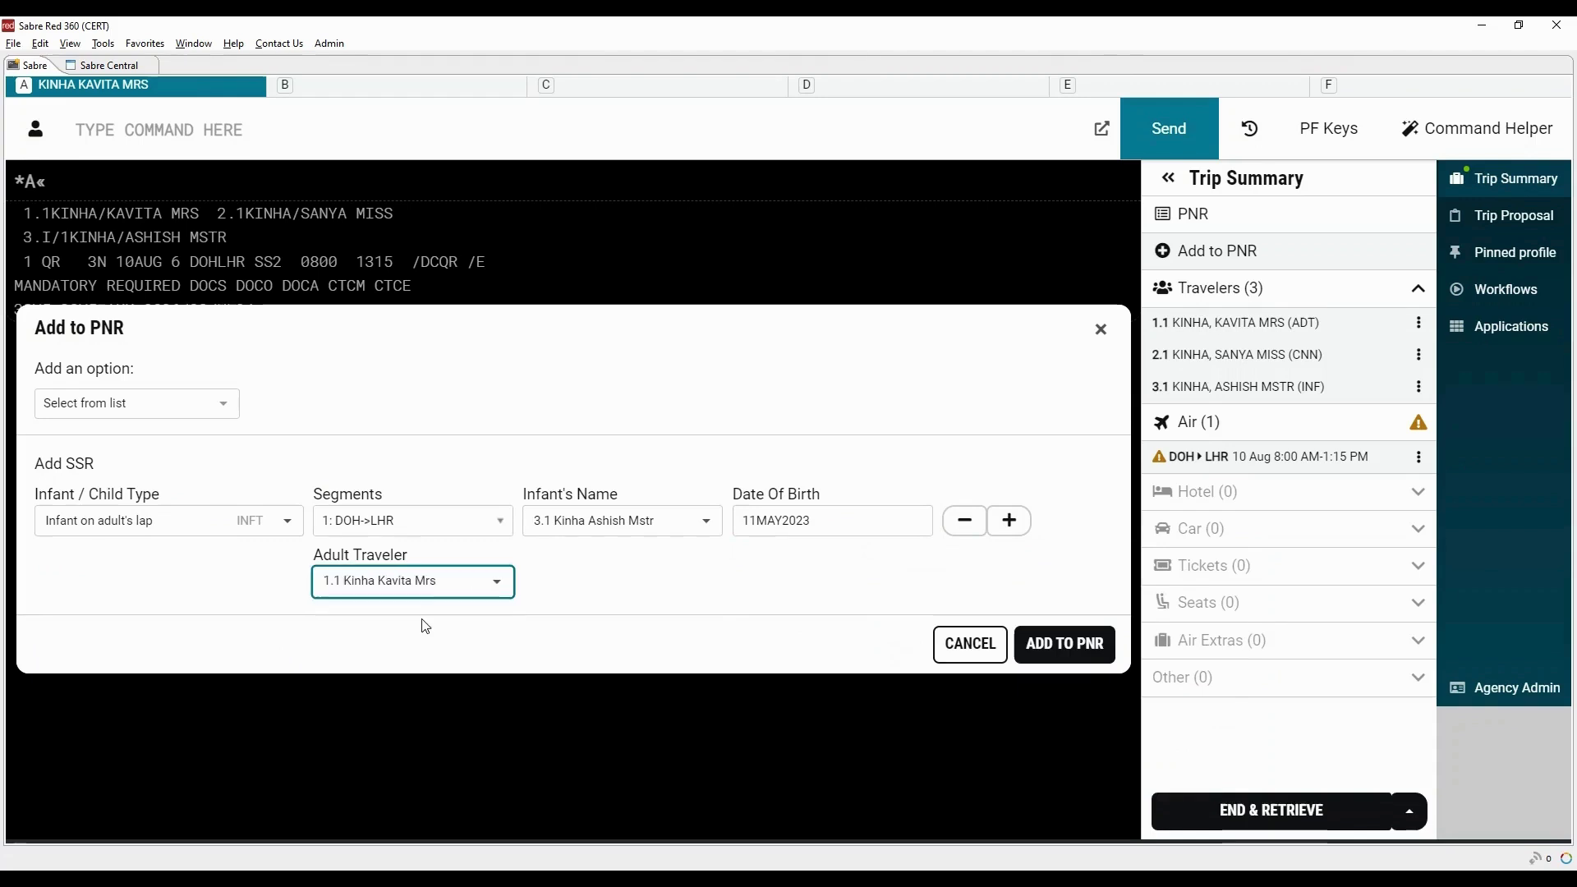
{"action": "left_click", "coordinate": [1065, 641]}
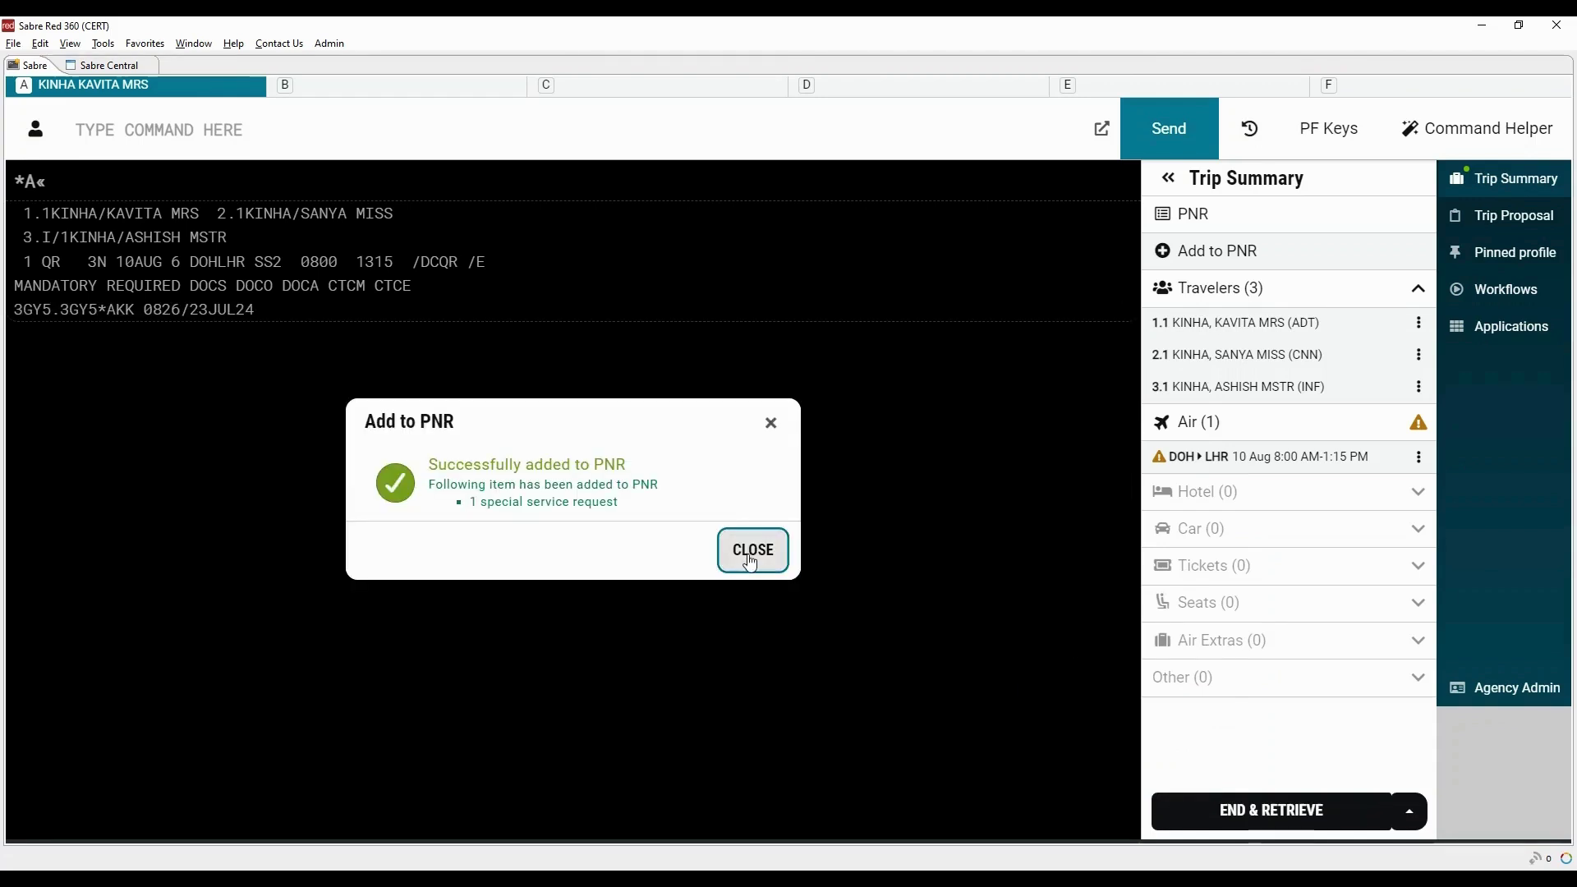
{"action": "left_click", "coordinate": [752, 550]}
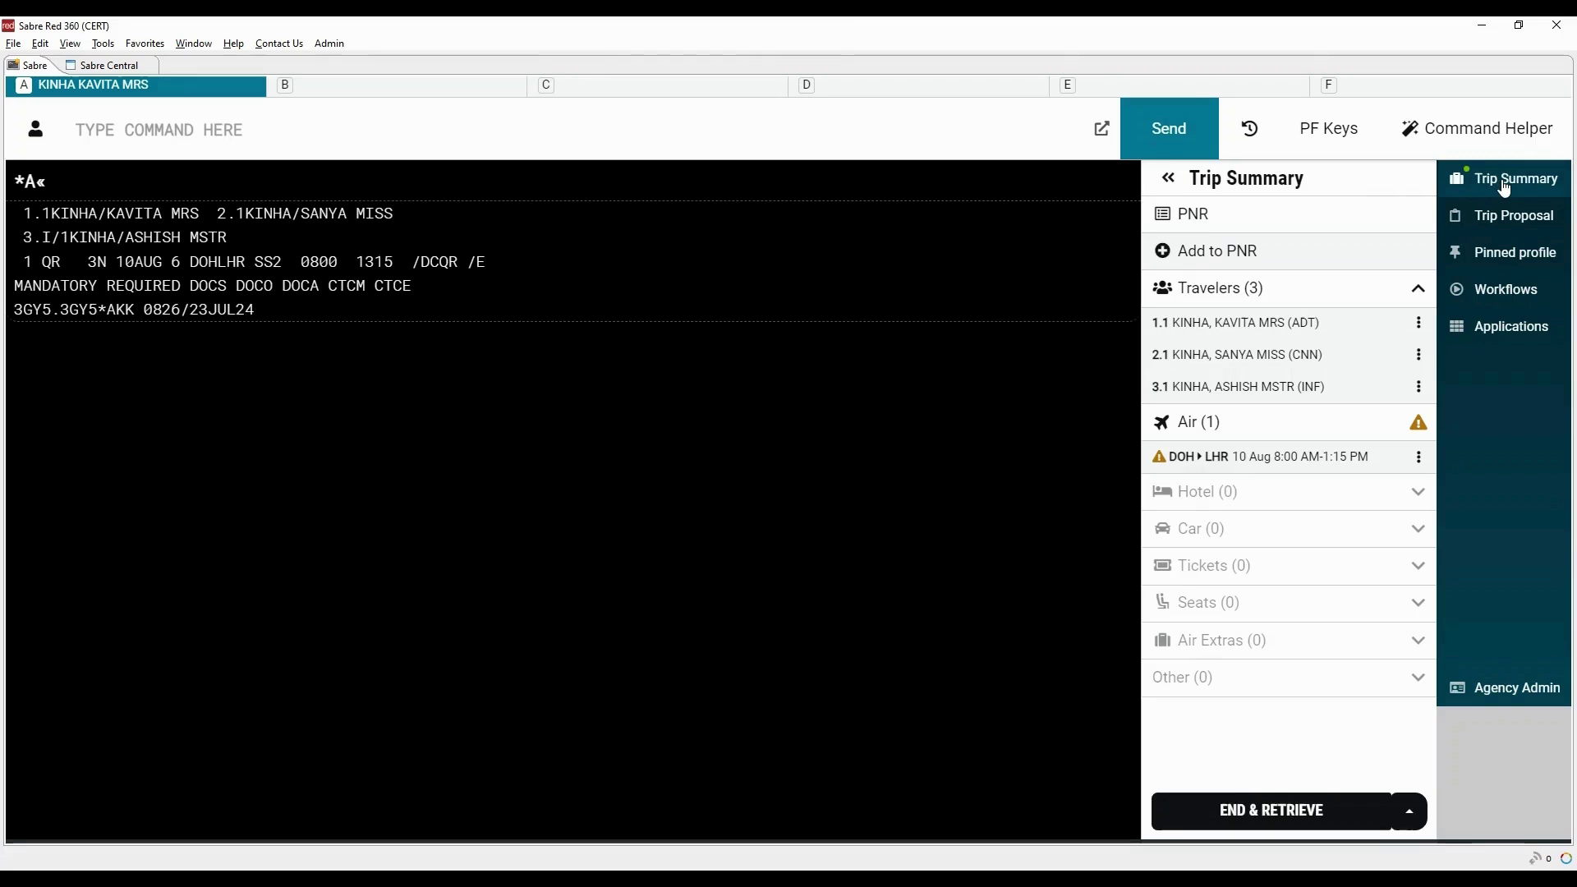
{"action": "left_click", "coordinate": [1506, 186]}
End the booking with the F1 Mandatory elements PF key, noting the new record locator
{"action": "left_click", "coordinate": [1339, 139]}
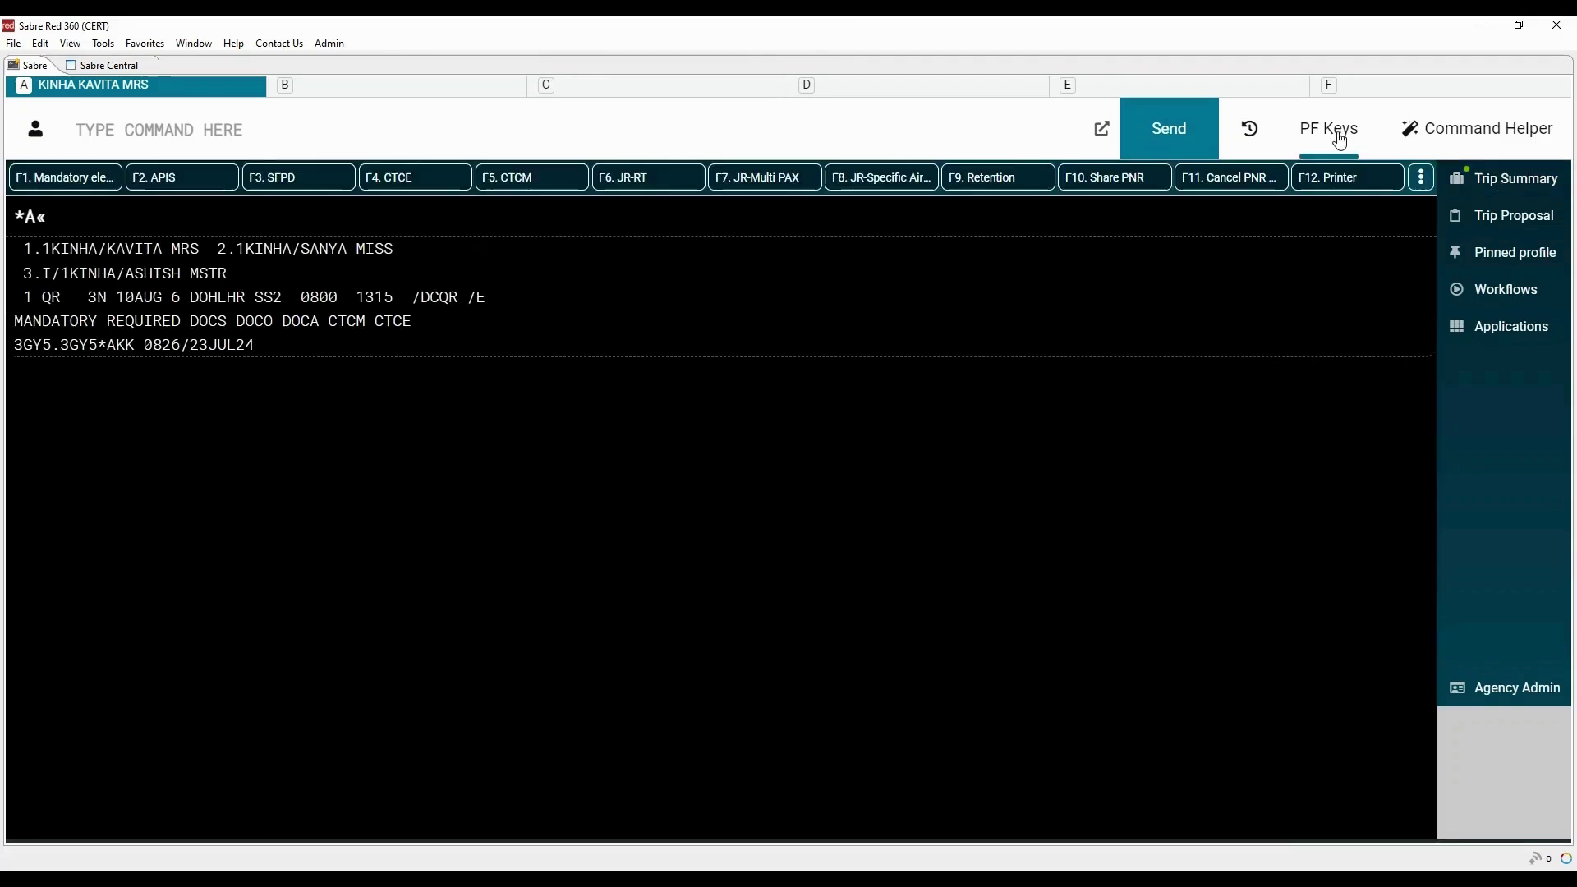
{"action": "left_click", "coordinate": [69, 178]}
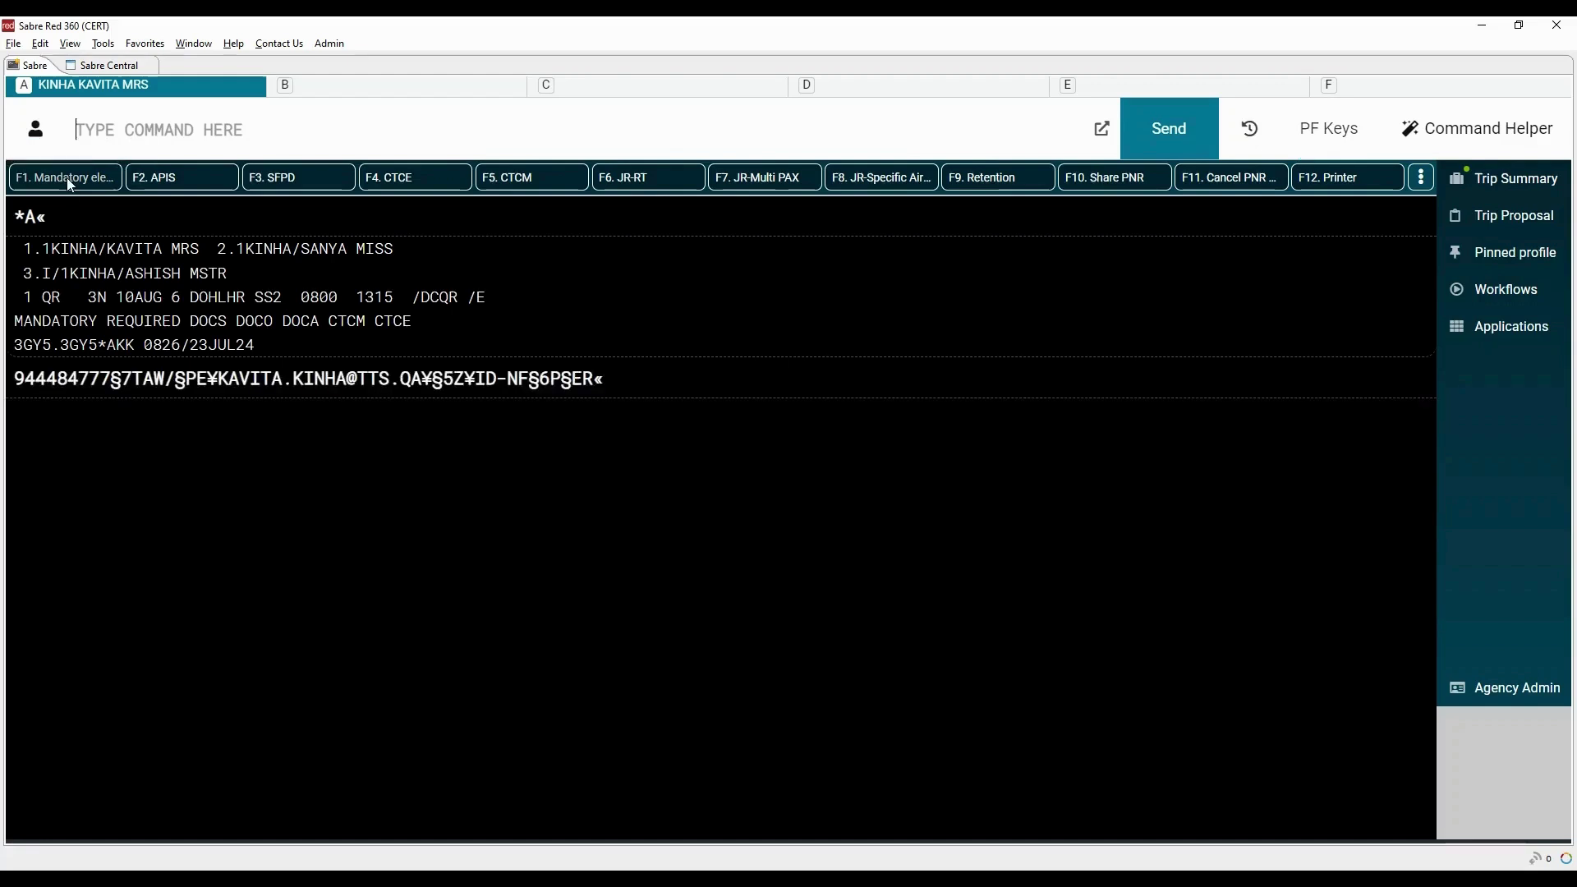
{"action": "left_click_drag", "start_coordinate": [70, 249], "coordinate": [13, 255]}
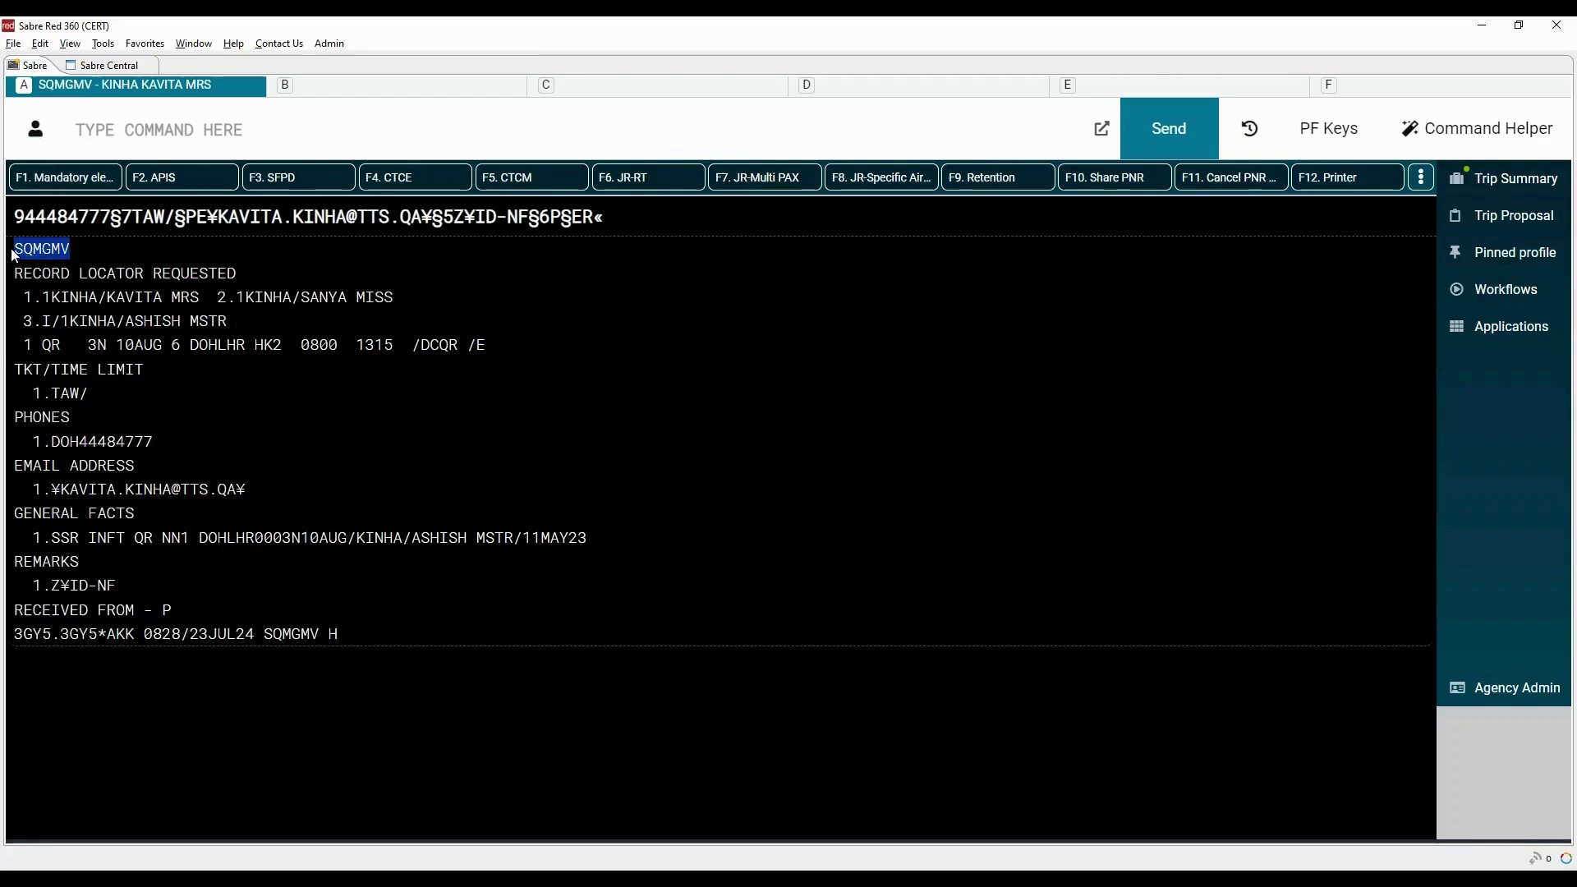
{"action": "left_click_drag", "start_coordinate": [420, 345], "coordinate": [459, 345]}
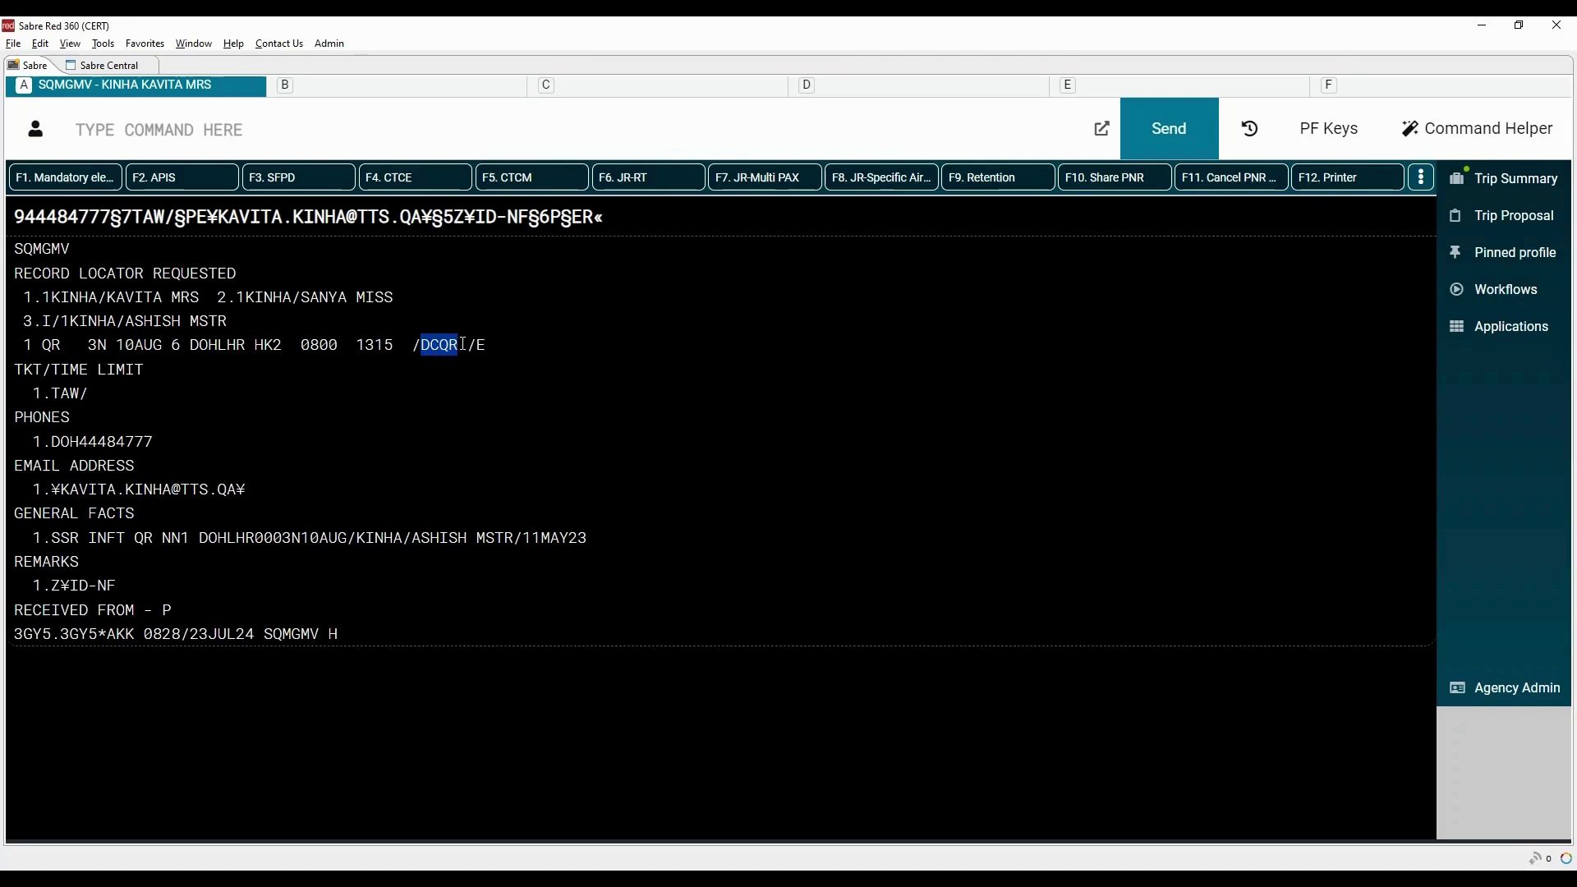
Ignore and retrieve the PNR with IR, showing segment HK2 and infant SSR KK1
{"action": "left_click", "coordinate": [294, 136]}
{"action": "type", "text": "IR"}
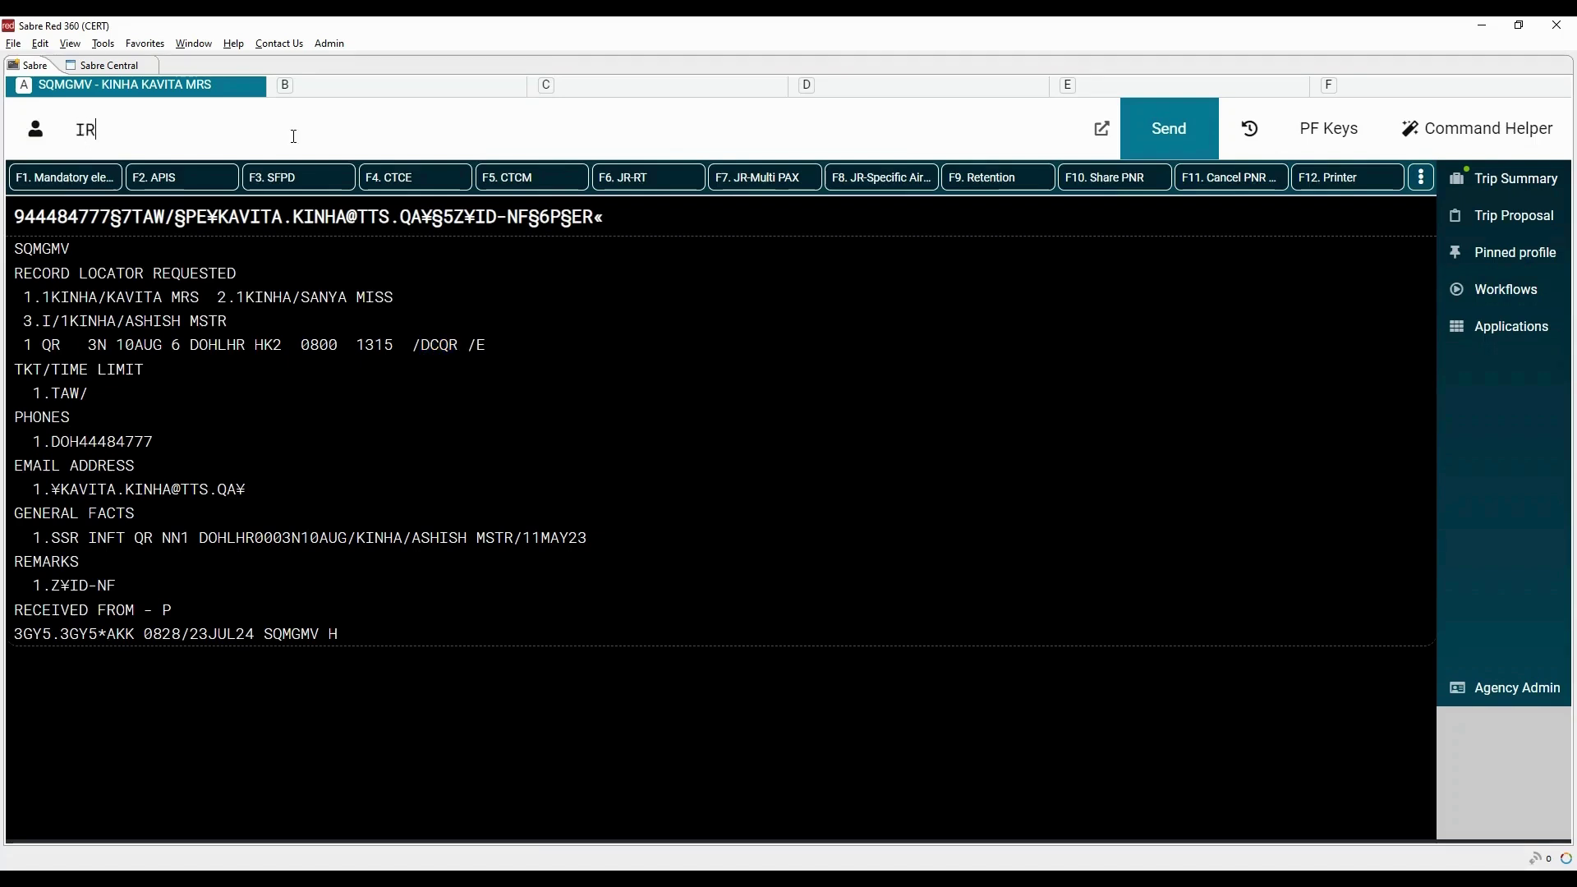
{"action": "key", "text": "Return"}
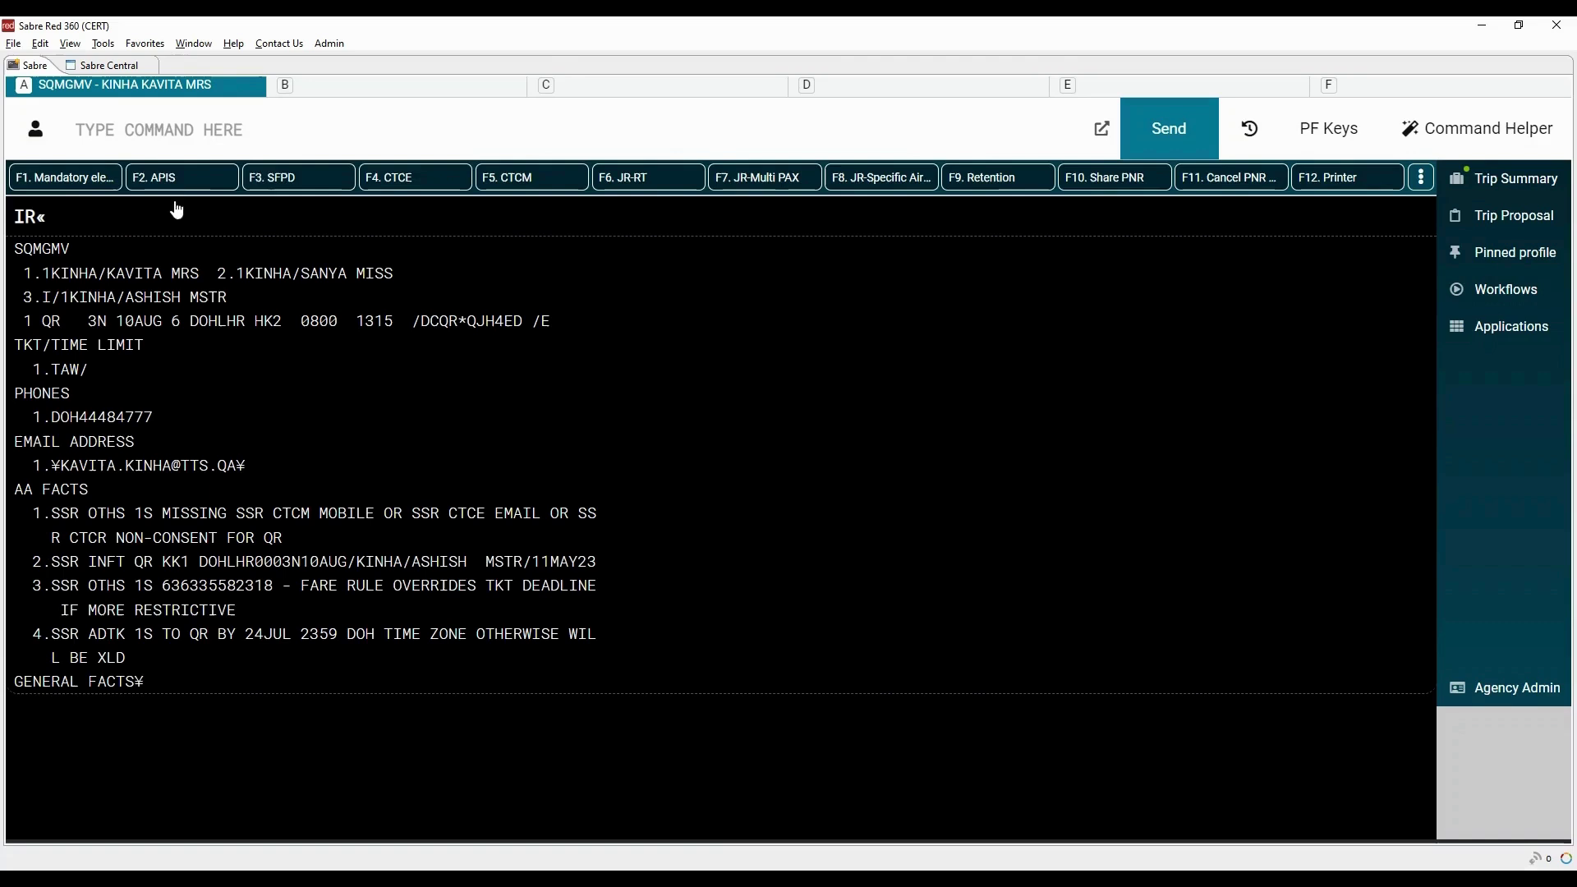
Enter the first adult's Indian passport details as a 3DOCS/P APIS entry for name 1.1
{"action": "left_click", "coordinate": [173, 191]}
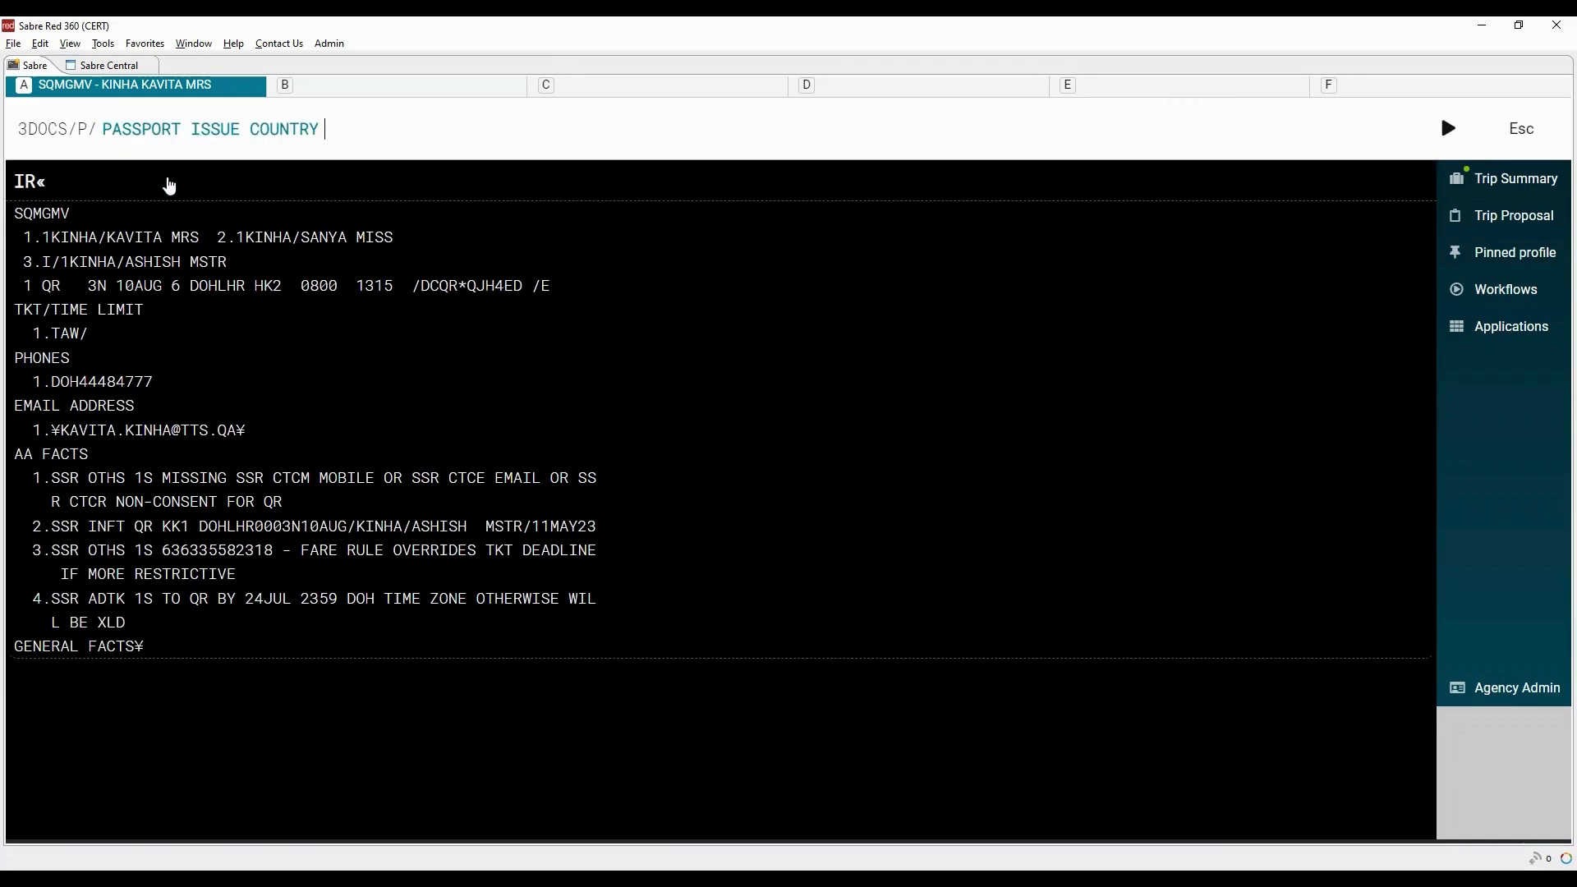
{"action": "type", "text": "IN"}
{"action": "key", "text": "Tab"}
{"action": "type", "text": "123456"}
{"action": "key", "text": "Tab"}
{"action": "type", "text": "IN"}
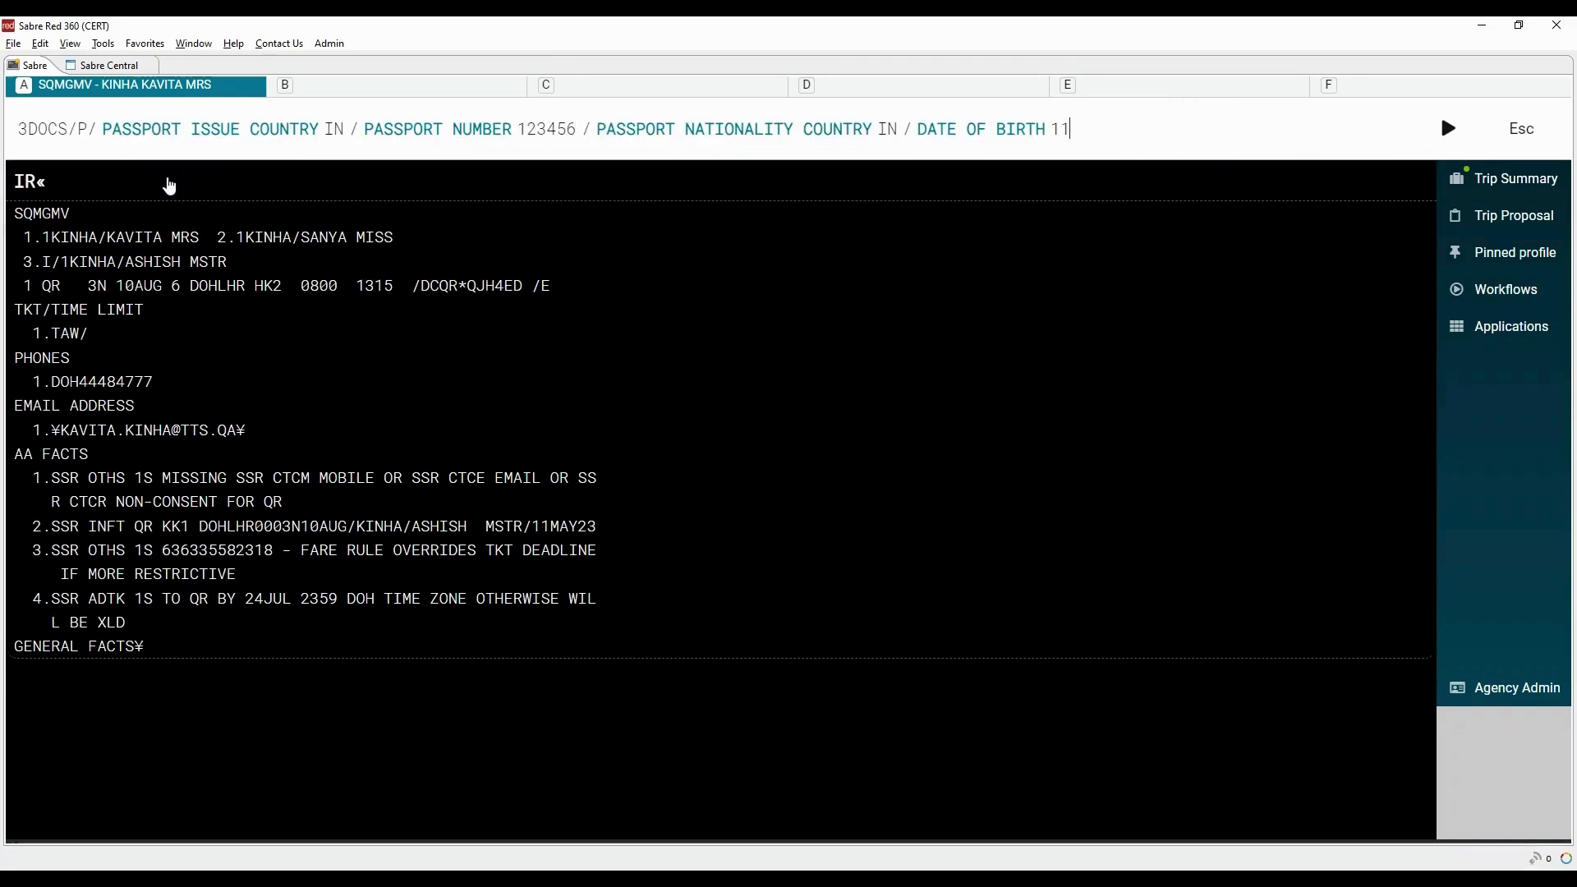
{"action": "type", "text": "N90"}
{"action": "type", "text": "/F/2"}
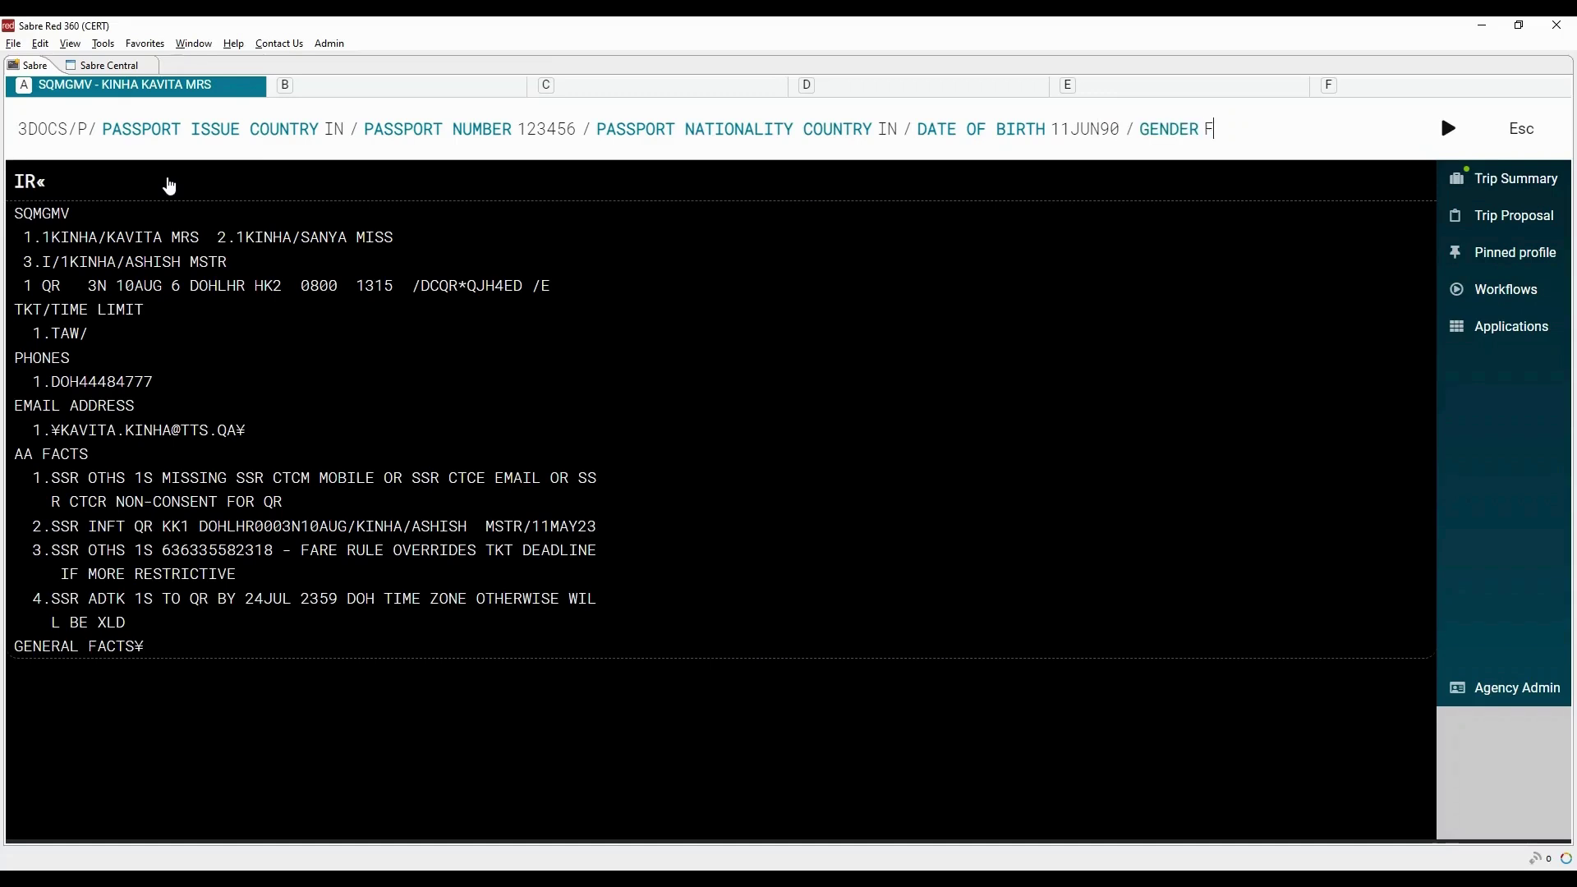
{"action": "type", "text": "0MA"}
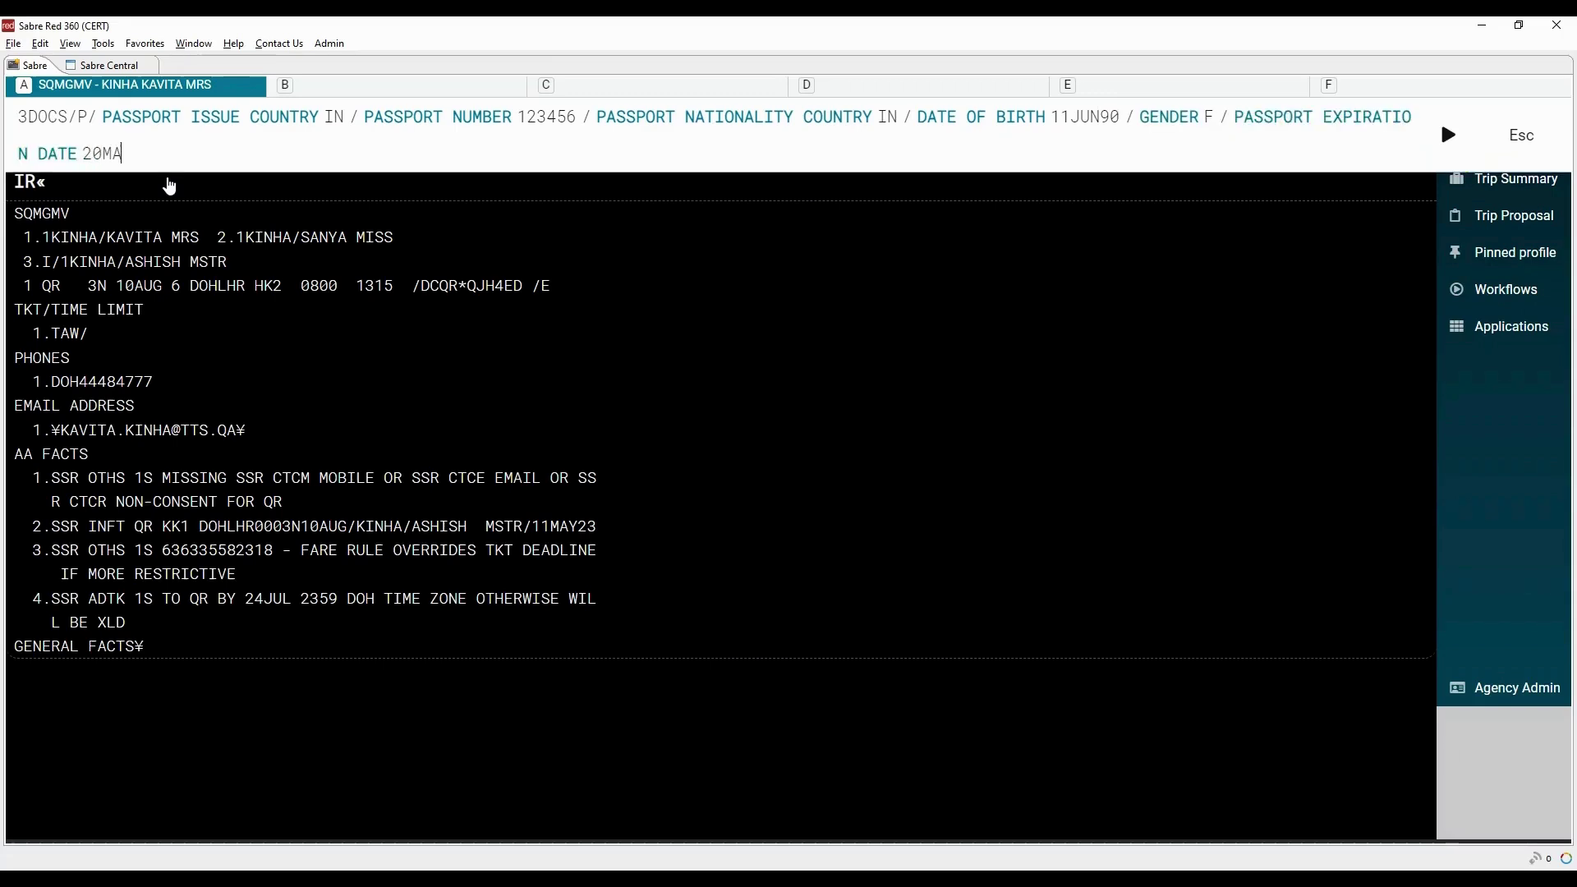
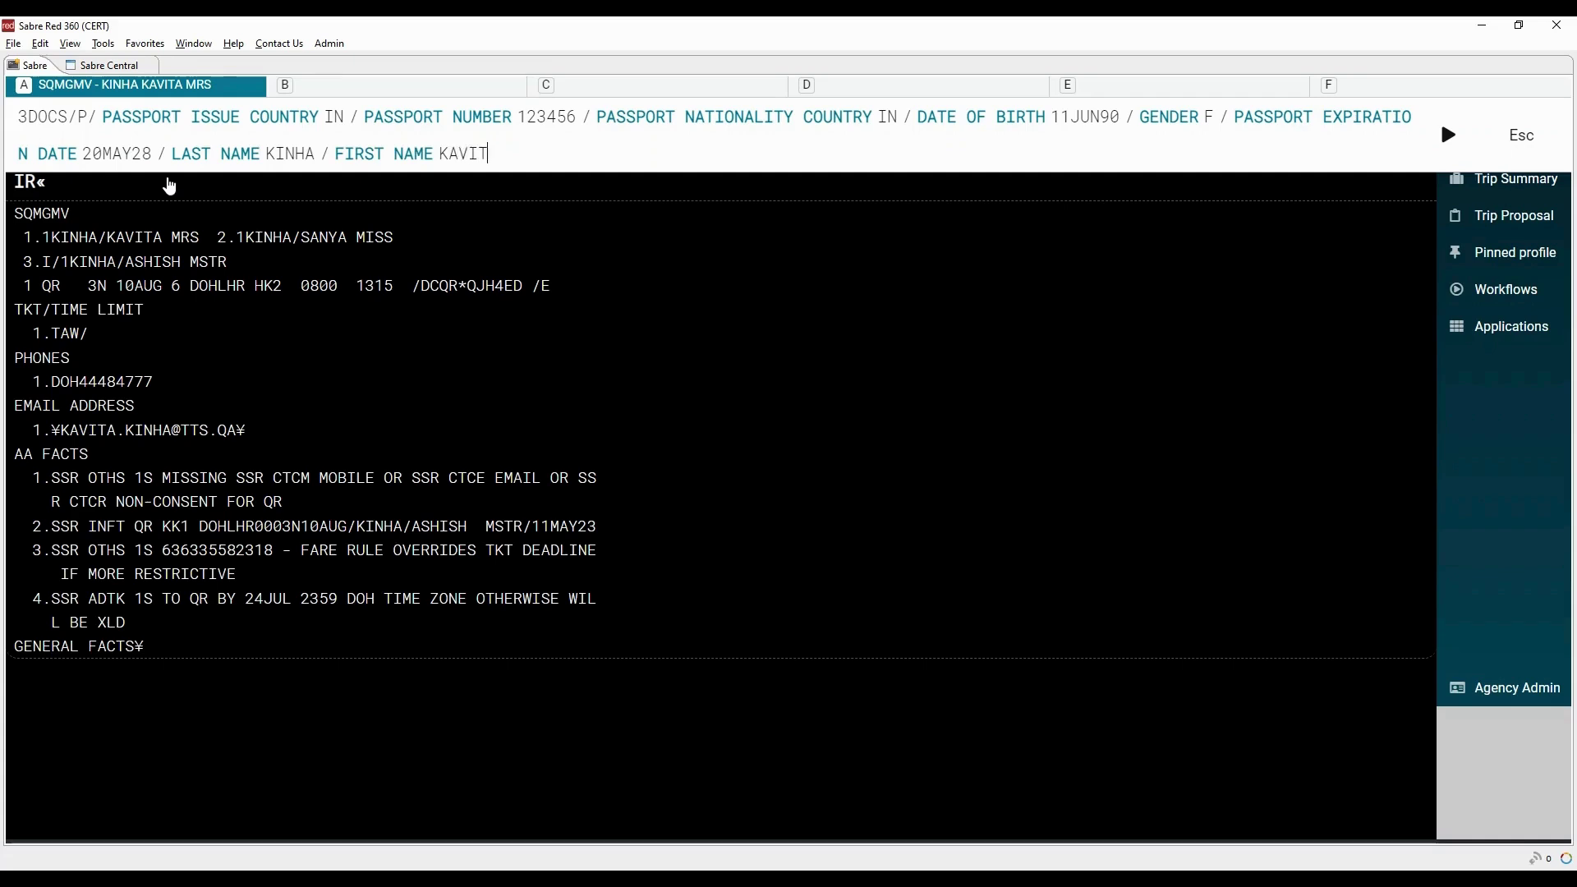
{"action": "type", "text": ".1"}
{"action": "key", "text": "Return"}
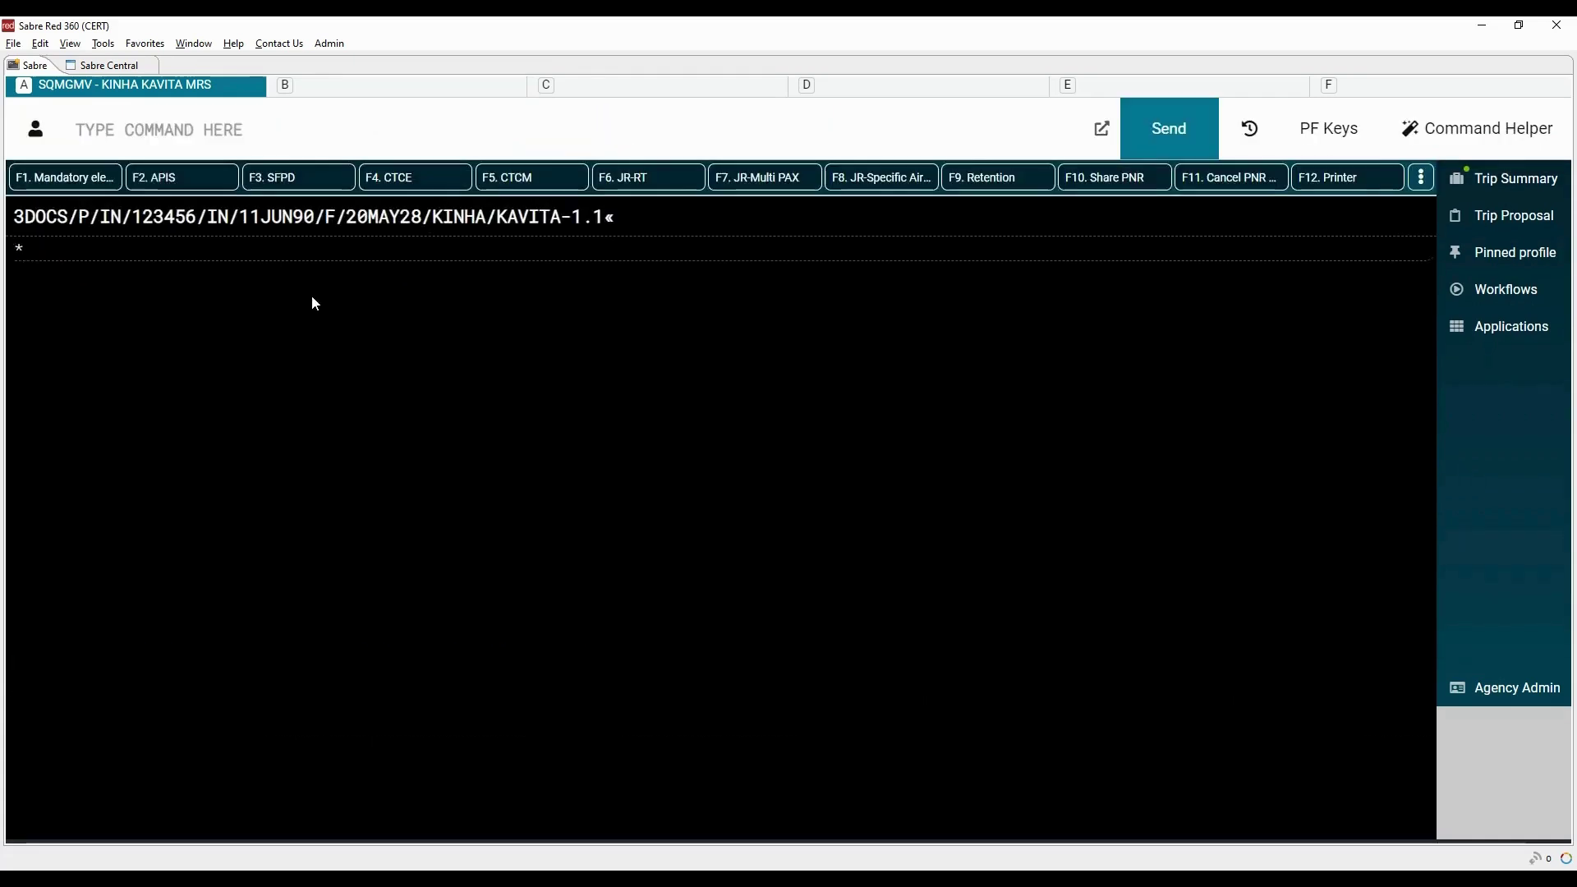
End the booking with 6P§ER and redisplay it with IR
{"action": "type", "text": "6P§ER"}
{"action": "key", "text": "Return"}
{"action": "type", "text": "IR"}
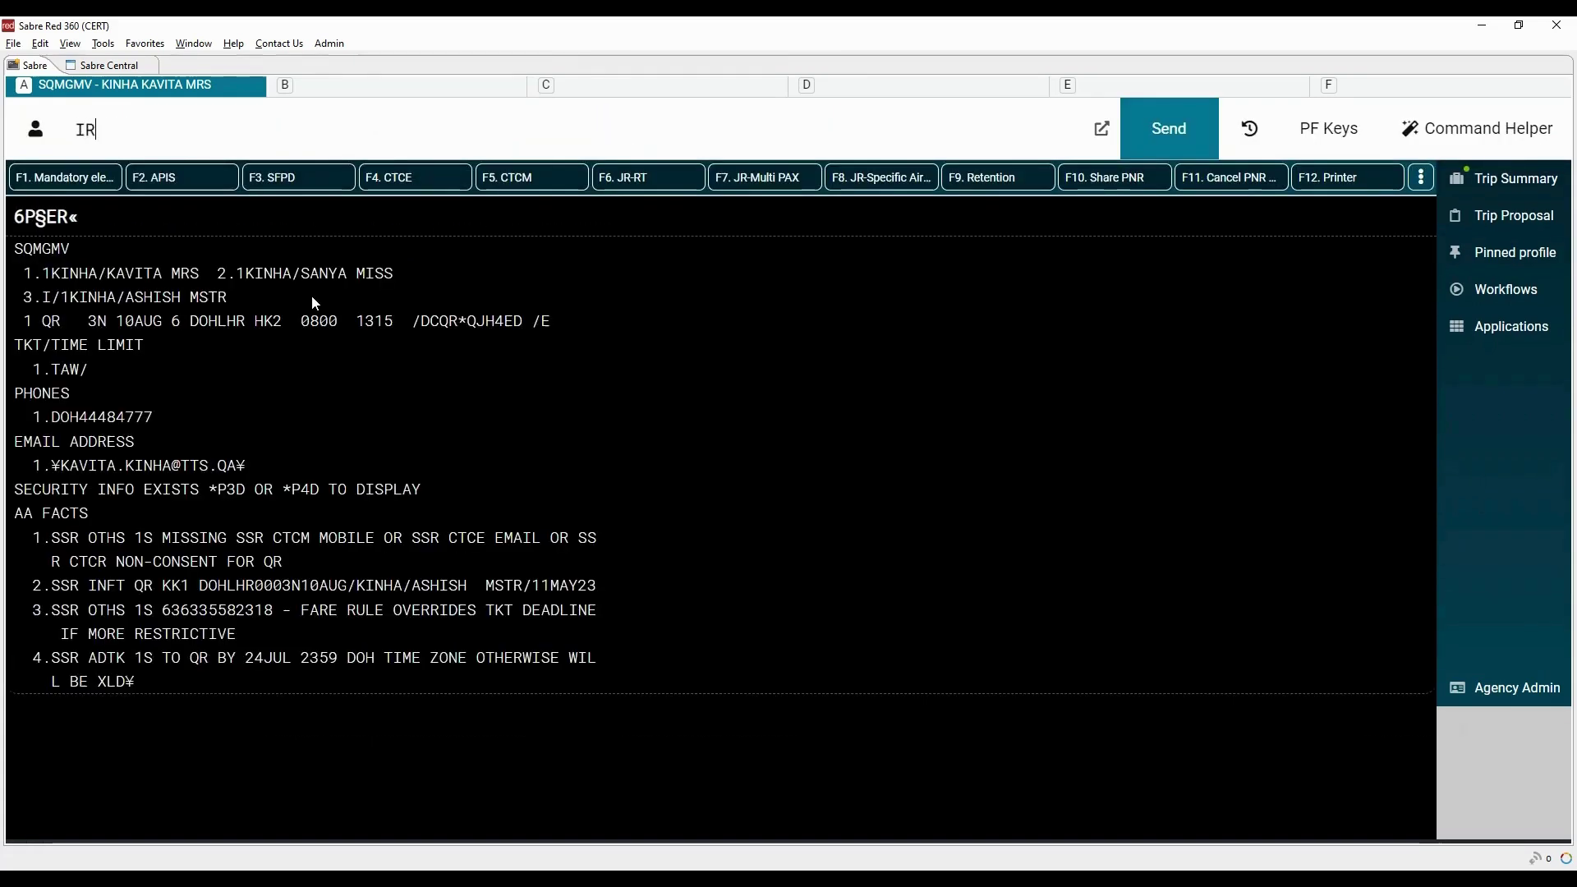
{"action": "key", "text": "Return"}
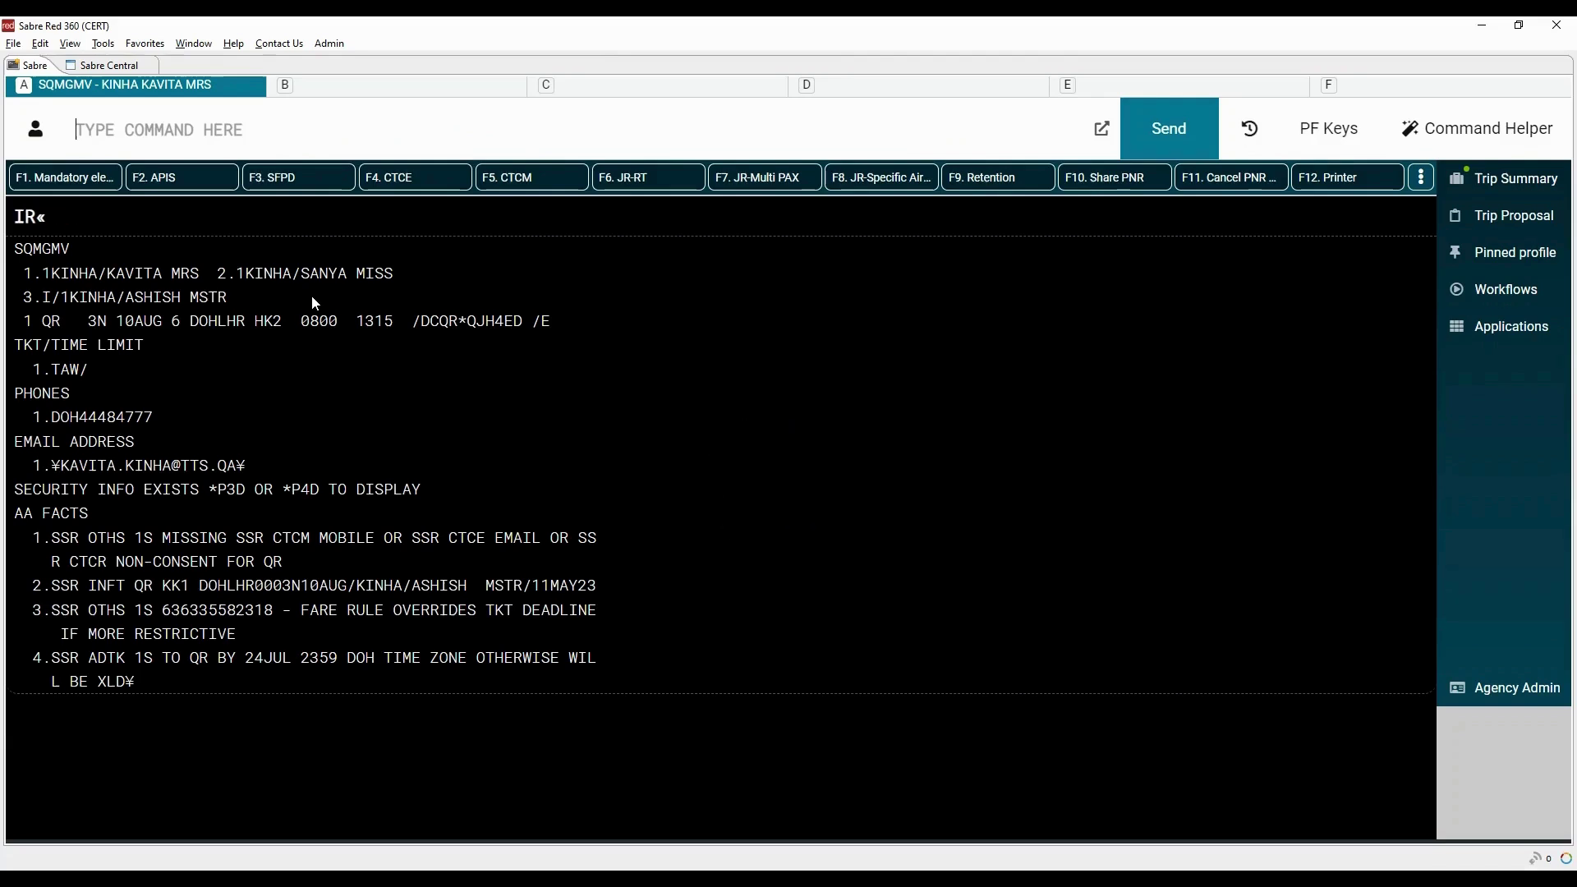
Display the stored passport data with *P3D, showing SSR DOCS HK1
{"action": "left_click_drag", "start_coordinate": [13, 490], "coordinate": [458, 490]}
{"action": "left_click", "coordinate": [243, 102]}
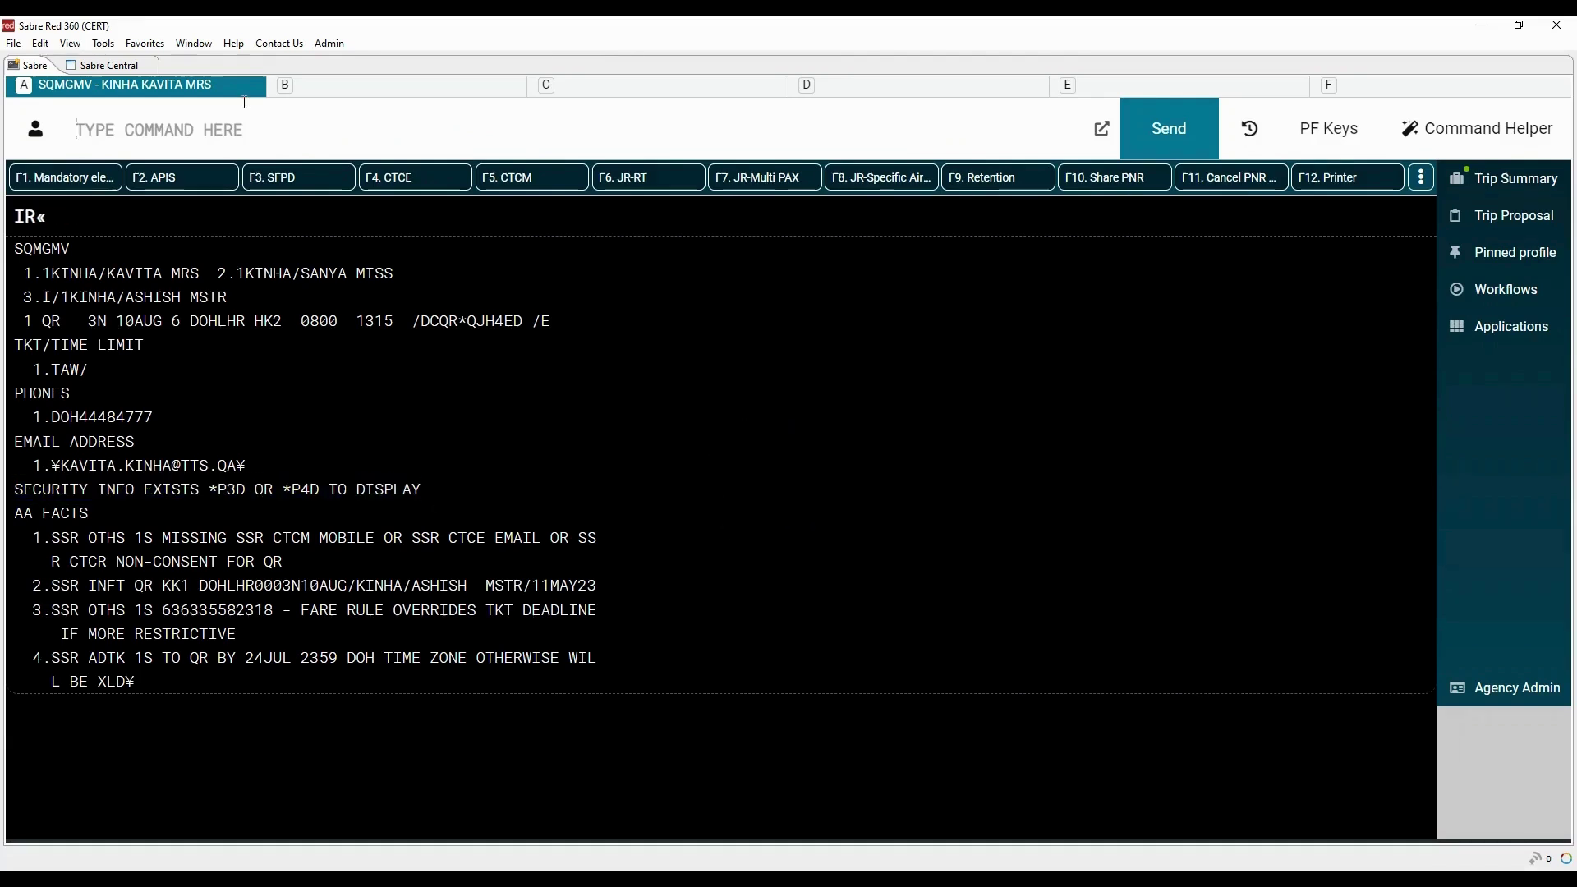
{"action": "type", "text": "*P3D"}
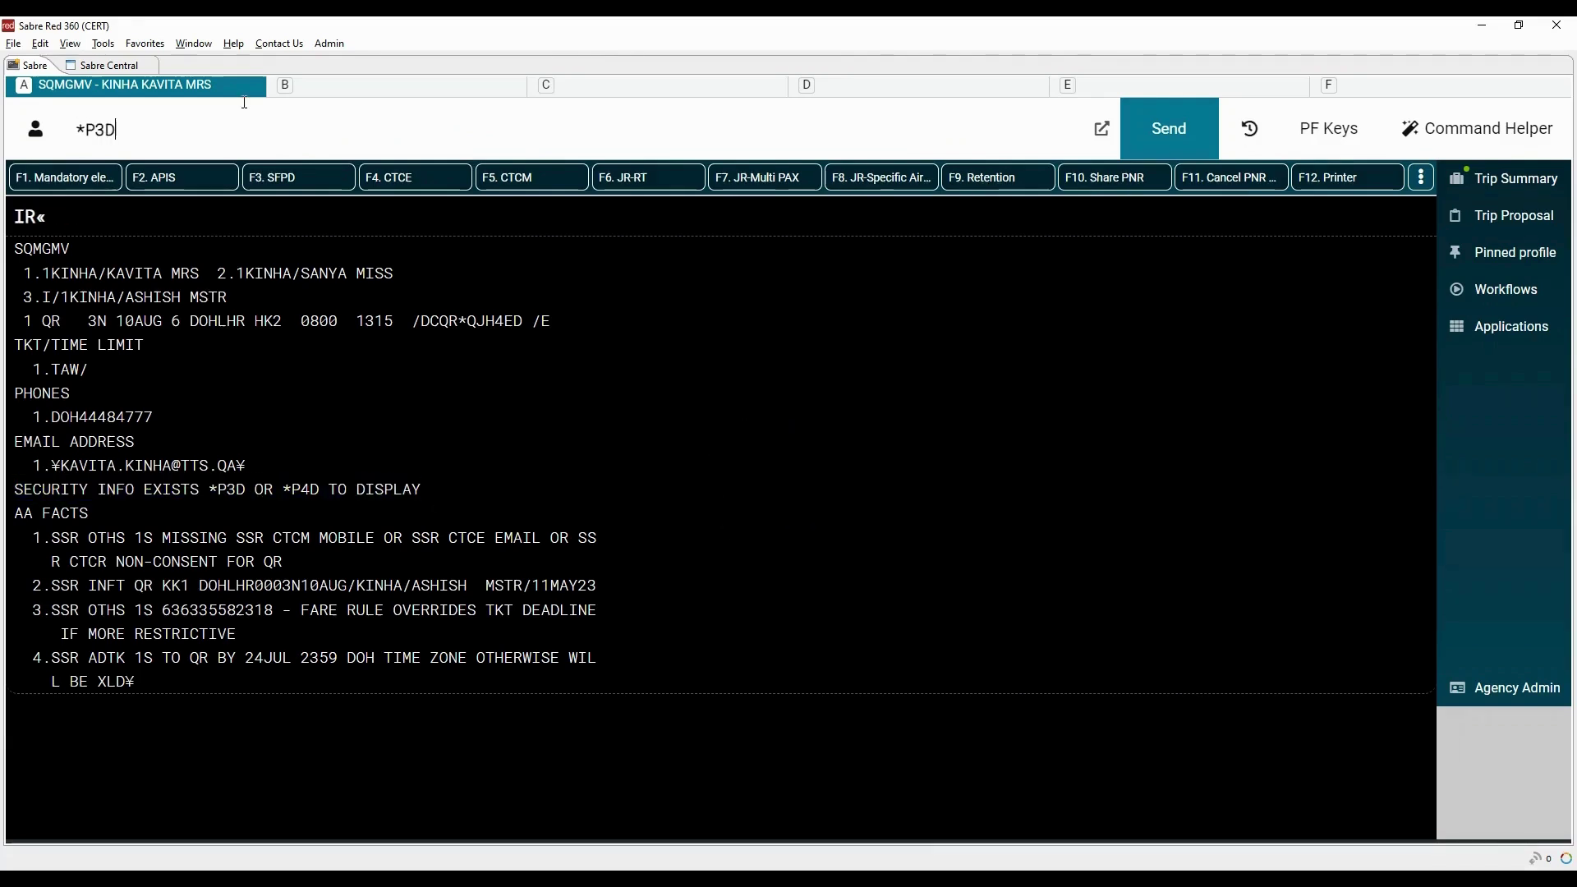
{"action": "key", "text": "Return"}
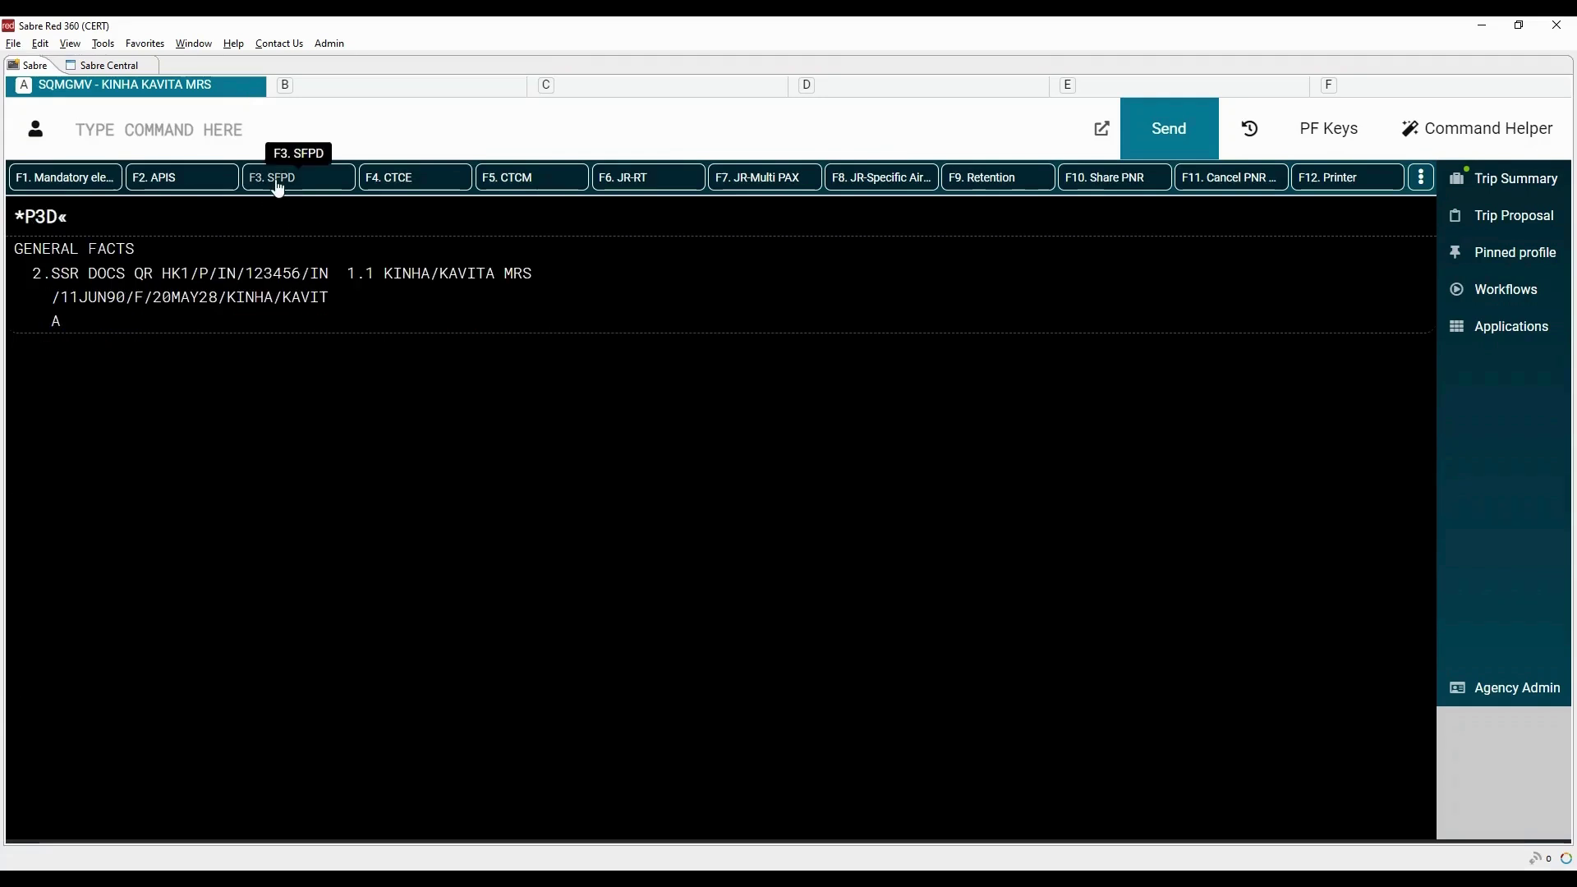
Add Secure Flight data for passenger 1.1 (born 11JUN90, female) and save the booking with 6P§ER
{"action": "left_click", "coordinate": [278, 178]}
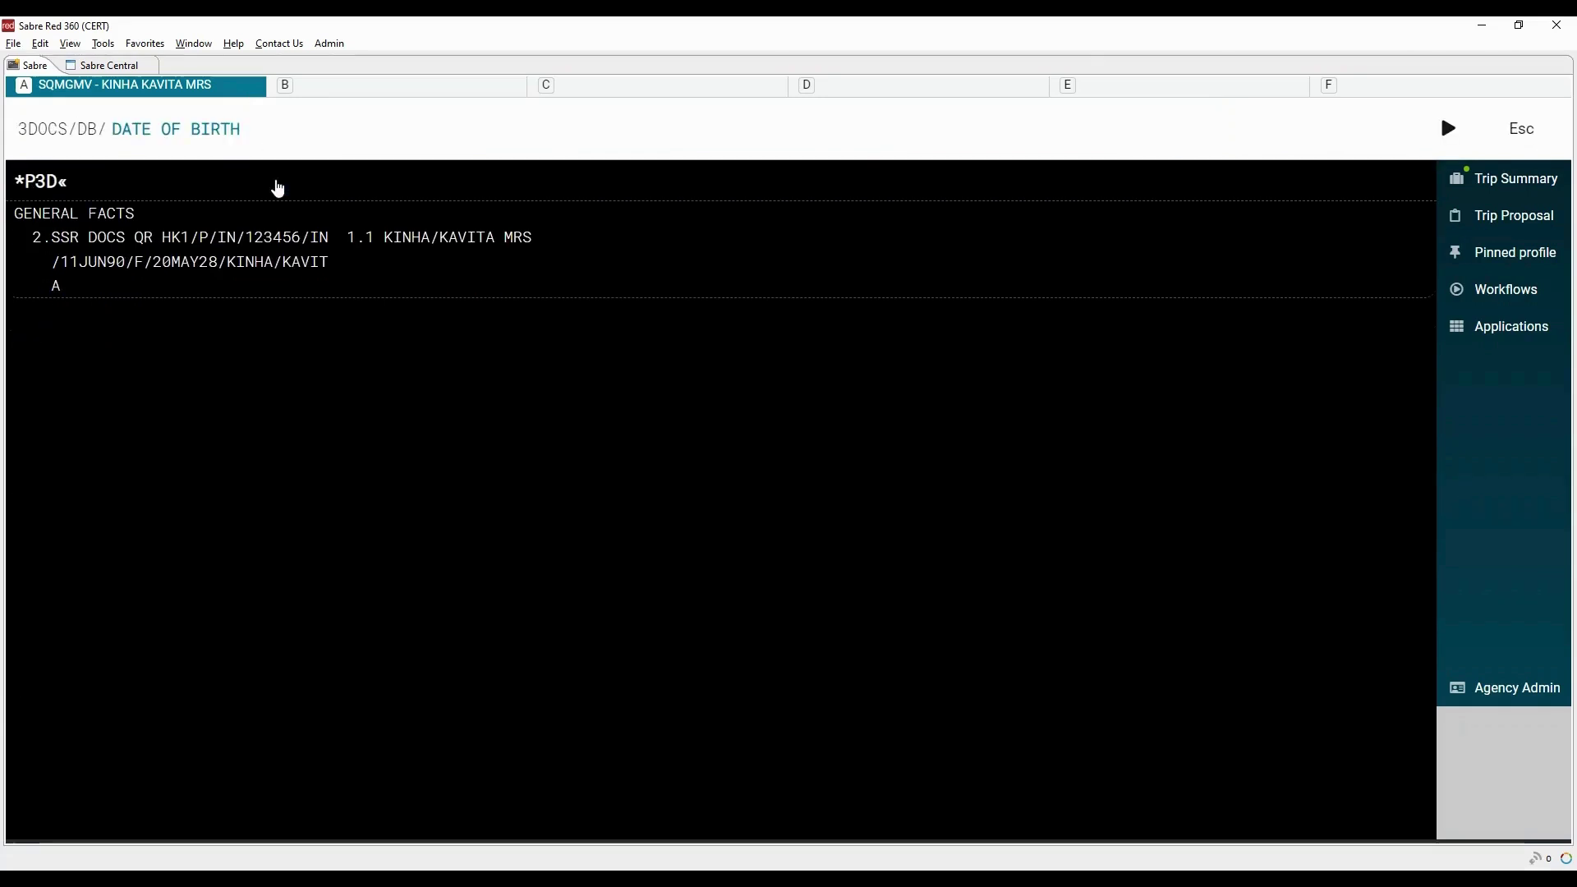
{"action": "type", "text": "11JUN"}
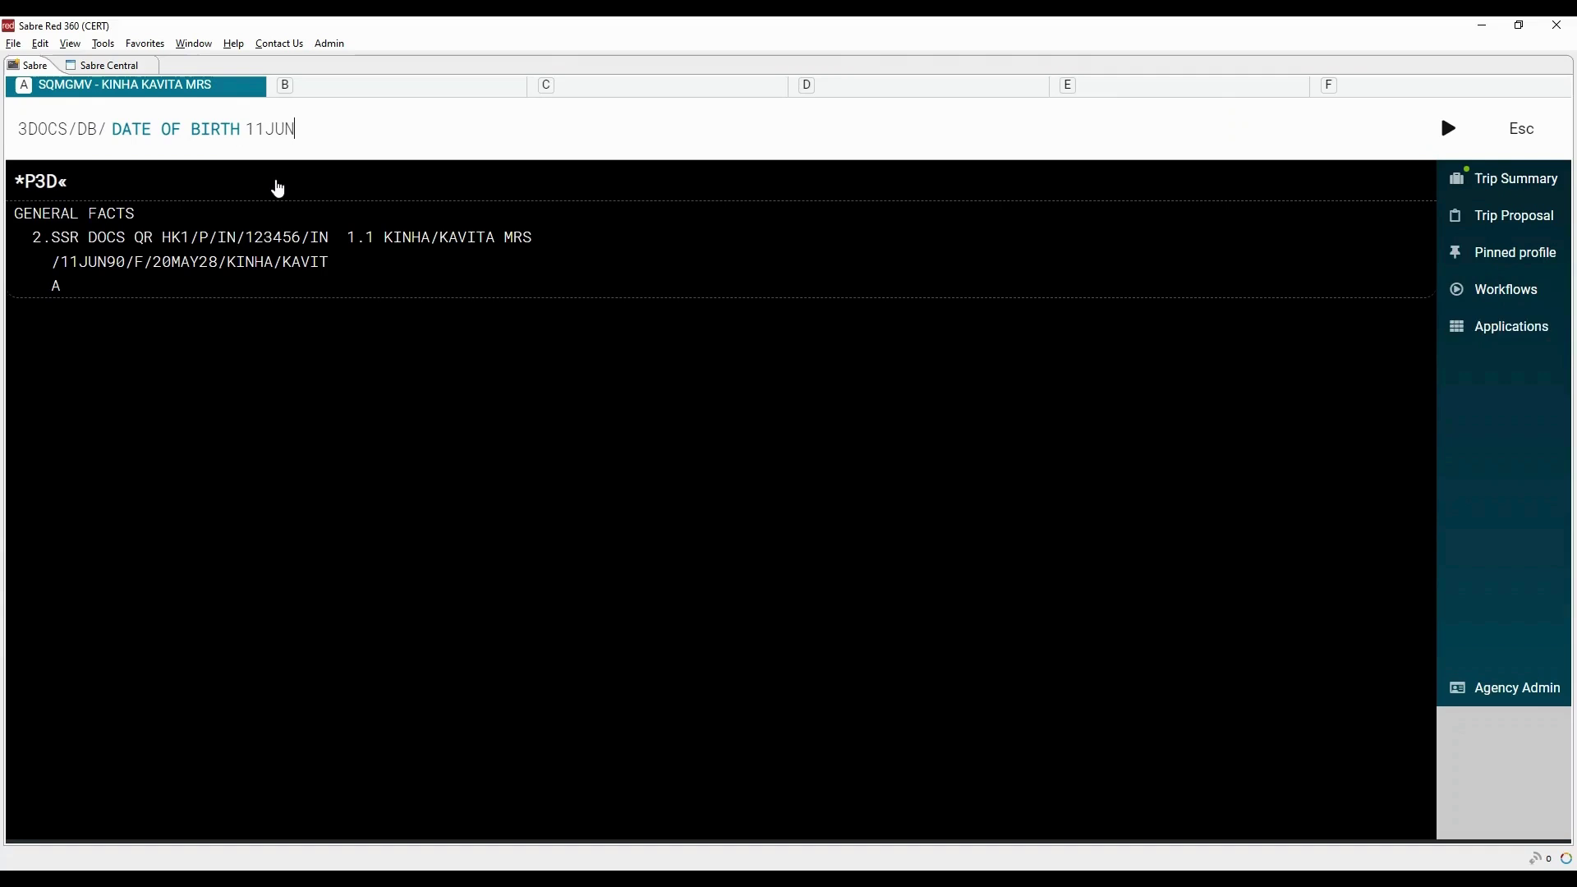
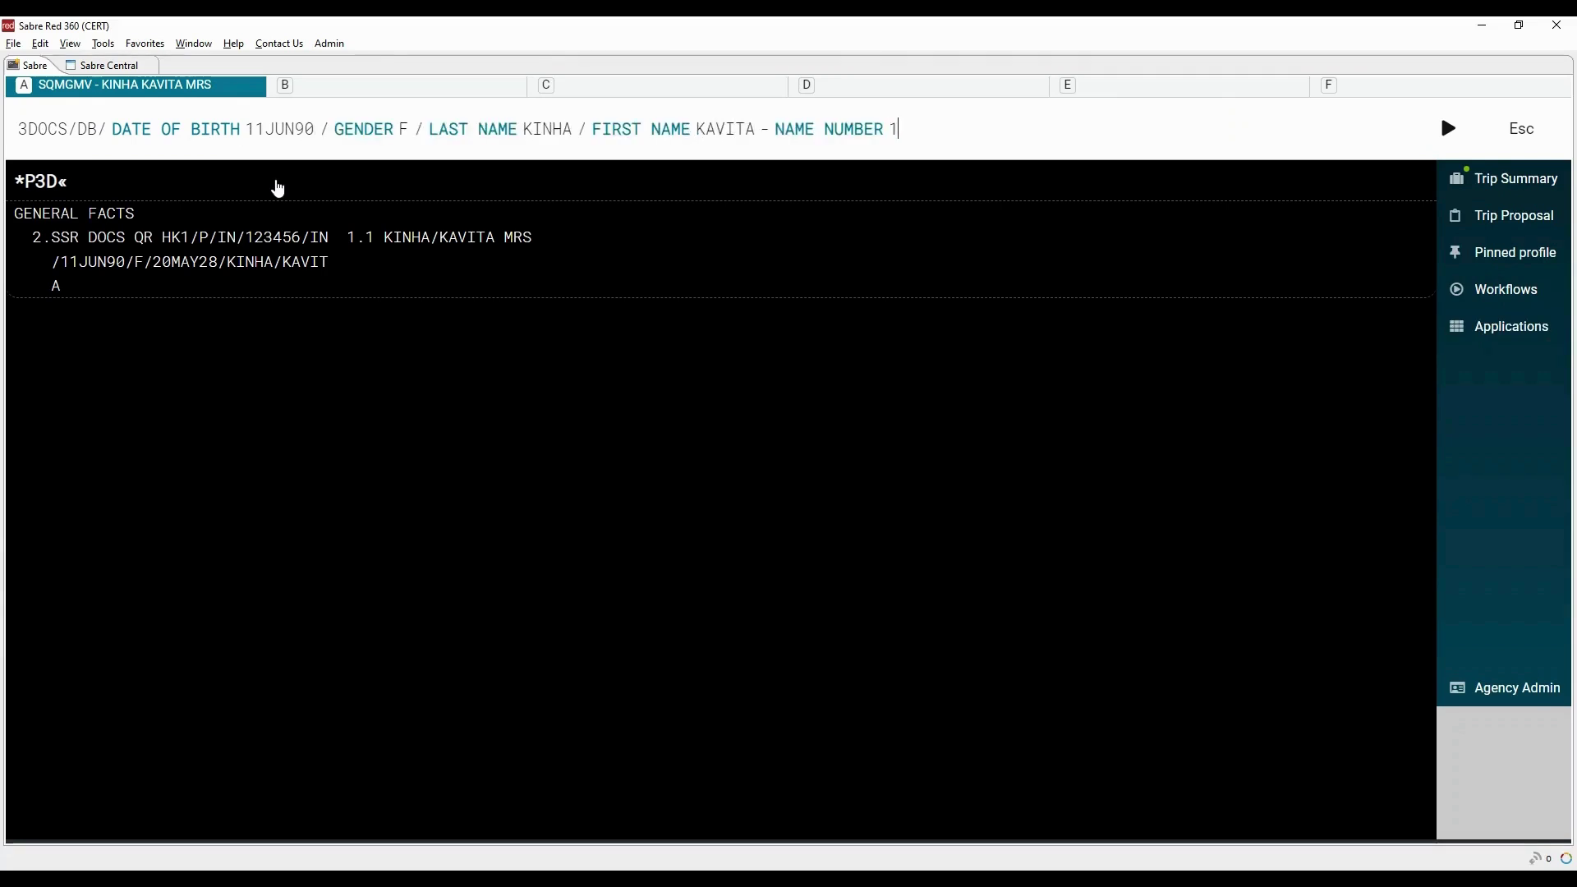
{"action": "key", "text": "Return"}
{"action": "type", "text": "6P§ER"}
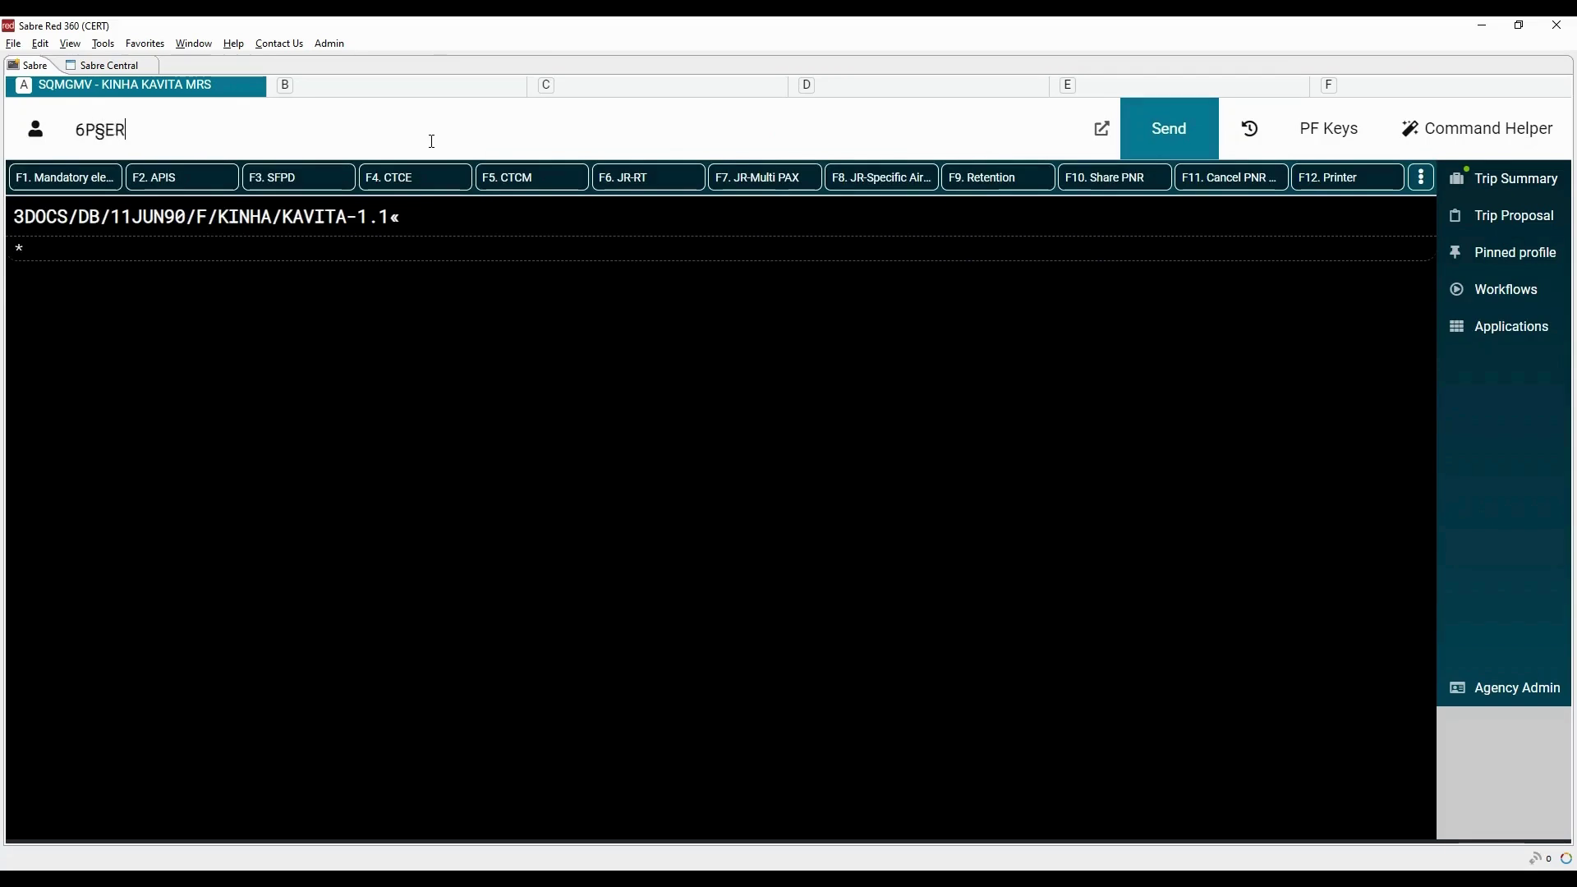
{"action": "key", "text": "Return"}
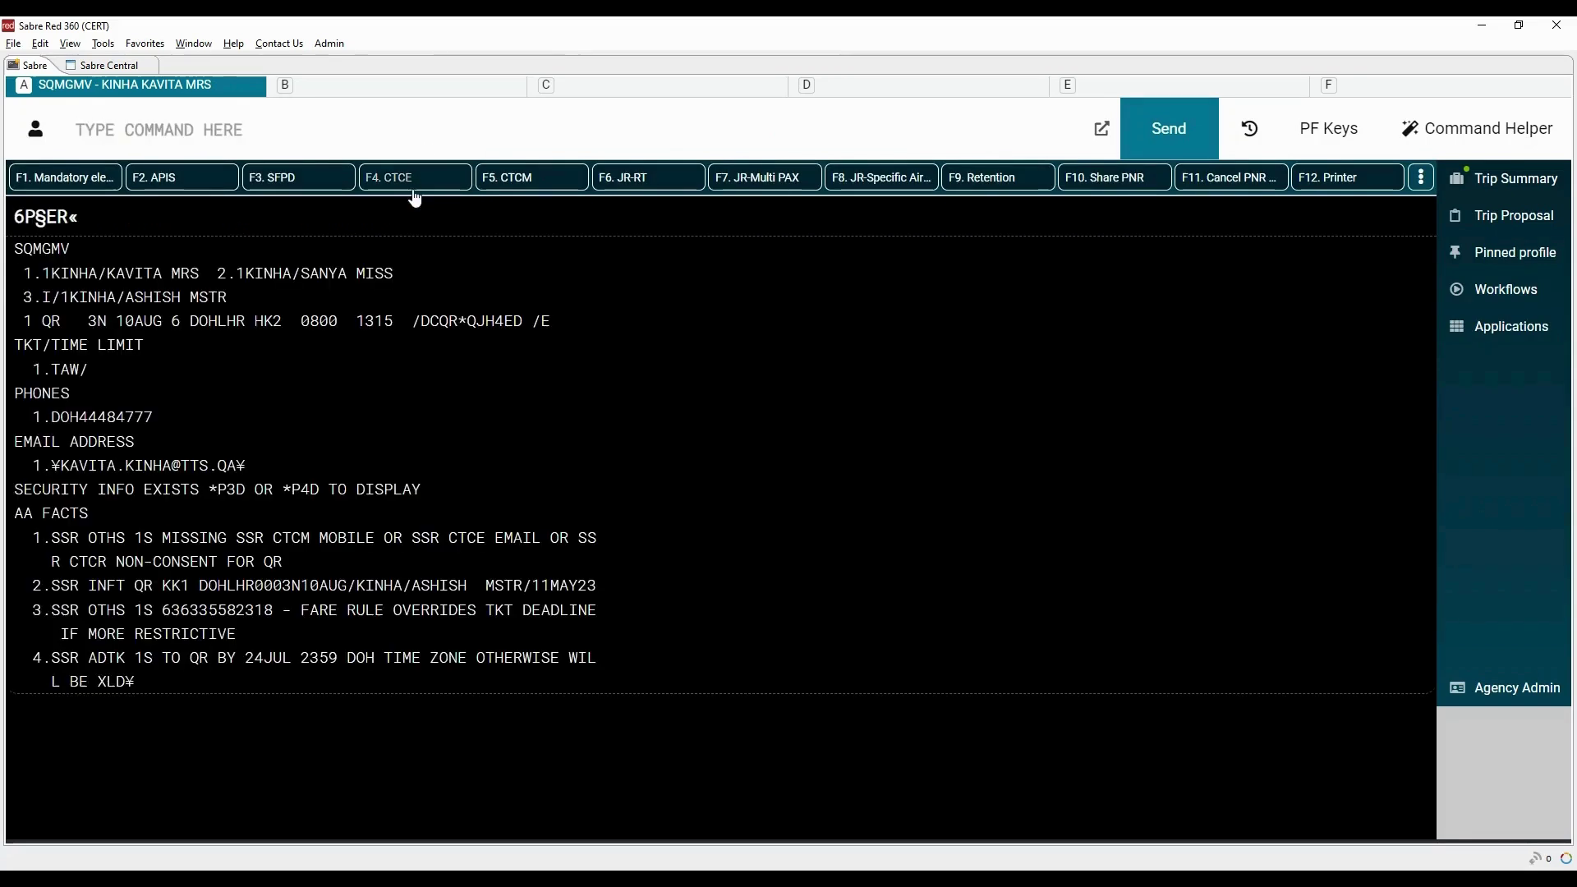
Add the contact e-mail (CTCE) and mobile number (CTCM) SSRs for passenger 1.1
{"action": "left_click", "coordinate": [410, 178]}
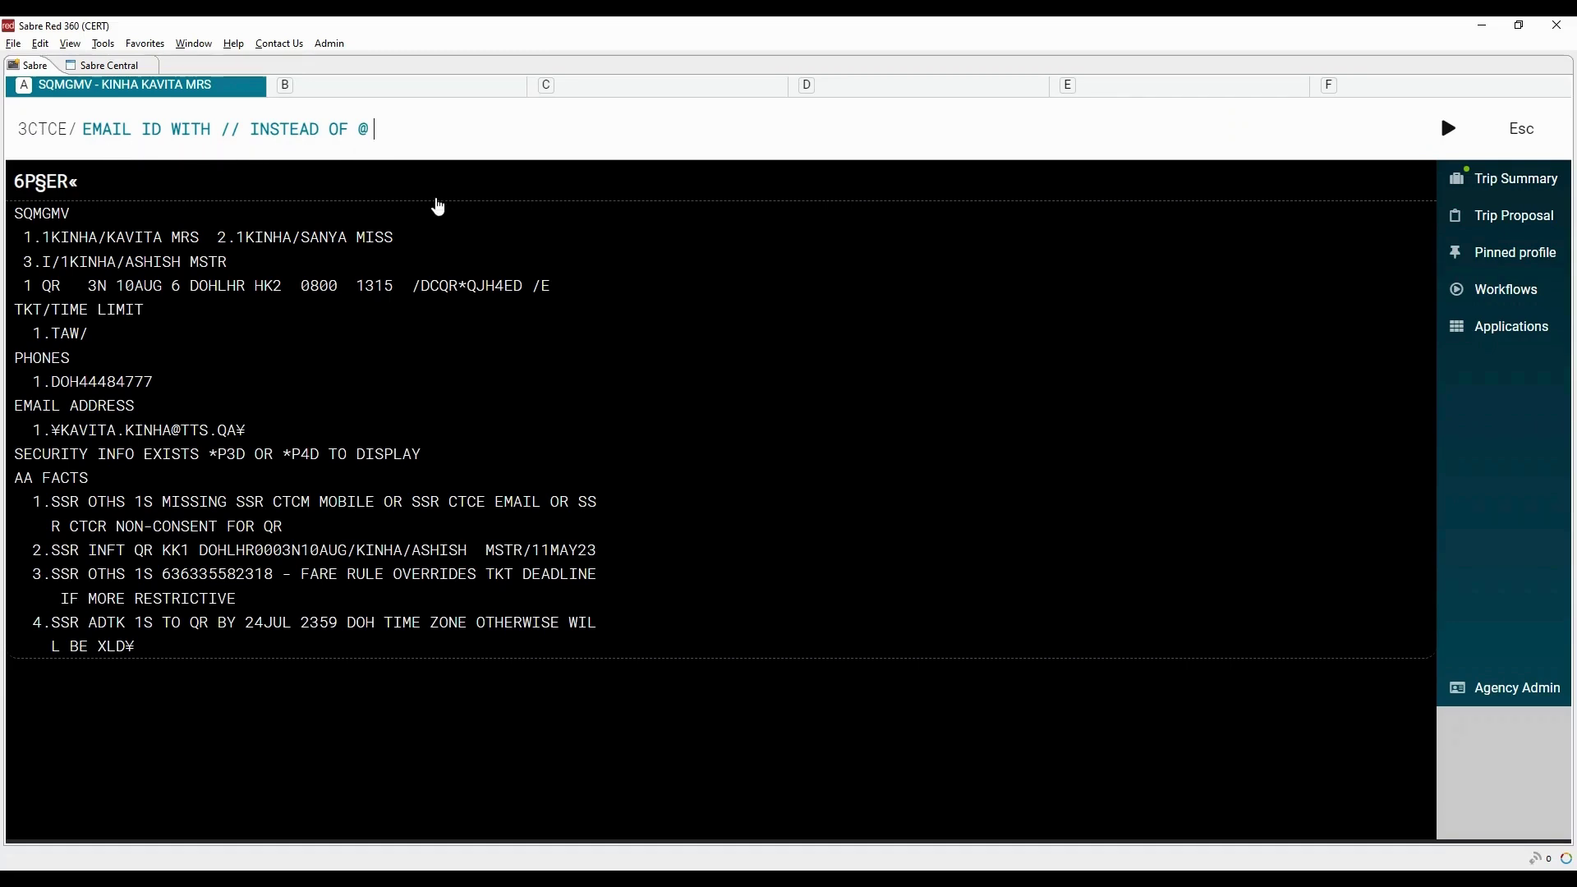
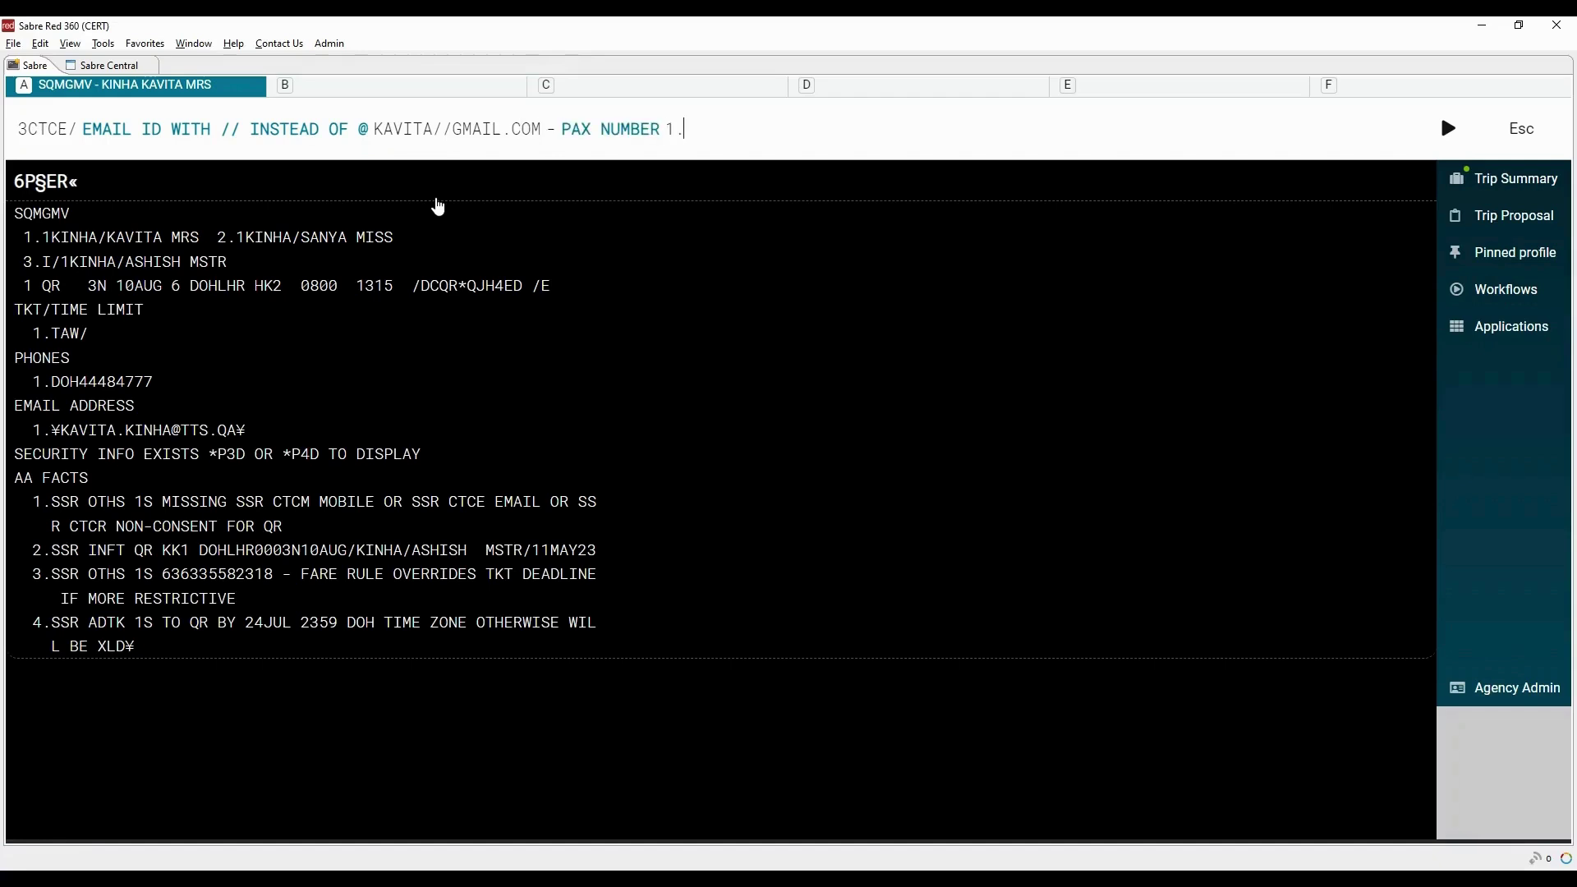
{"action": "type", "text": ".1"}
{"action": "key", "text": "Return"}
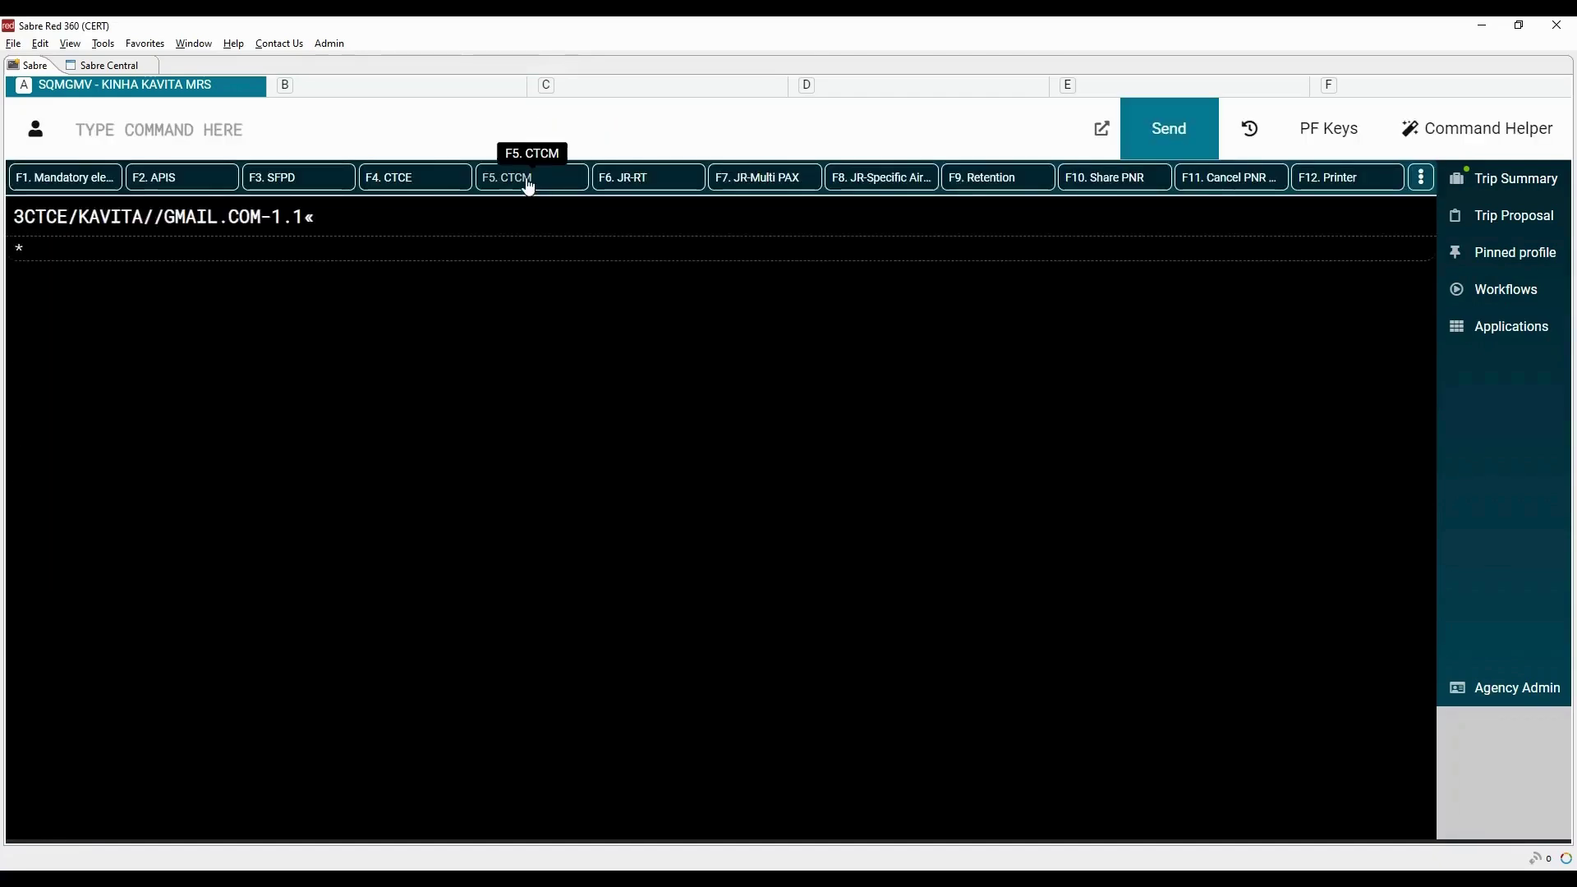
{"action": "left_click", "coordinate": [529, 188]}
{"action": "type", "text": "55001"}
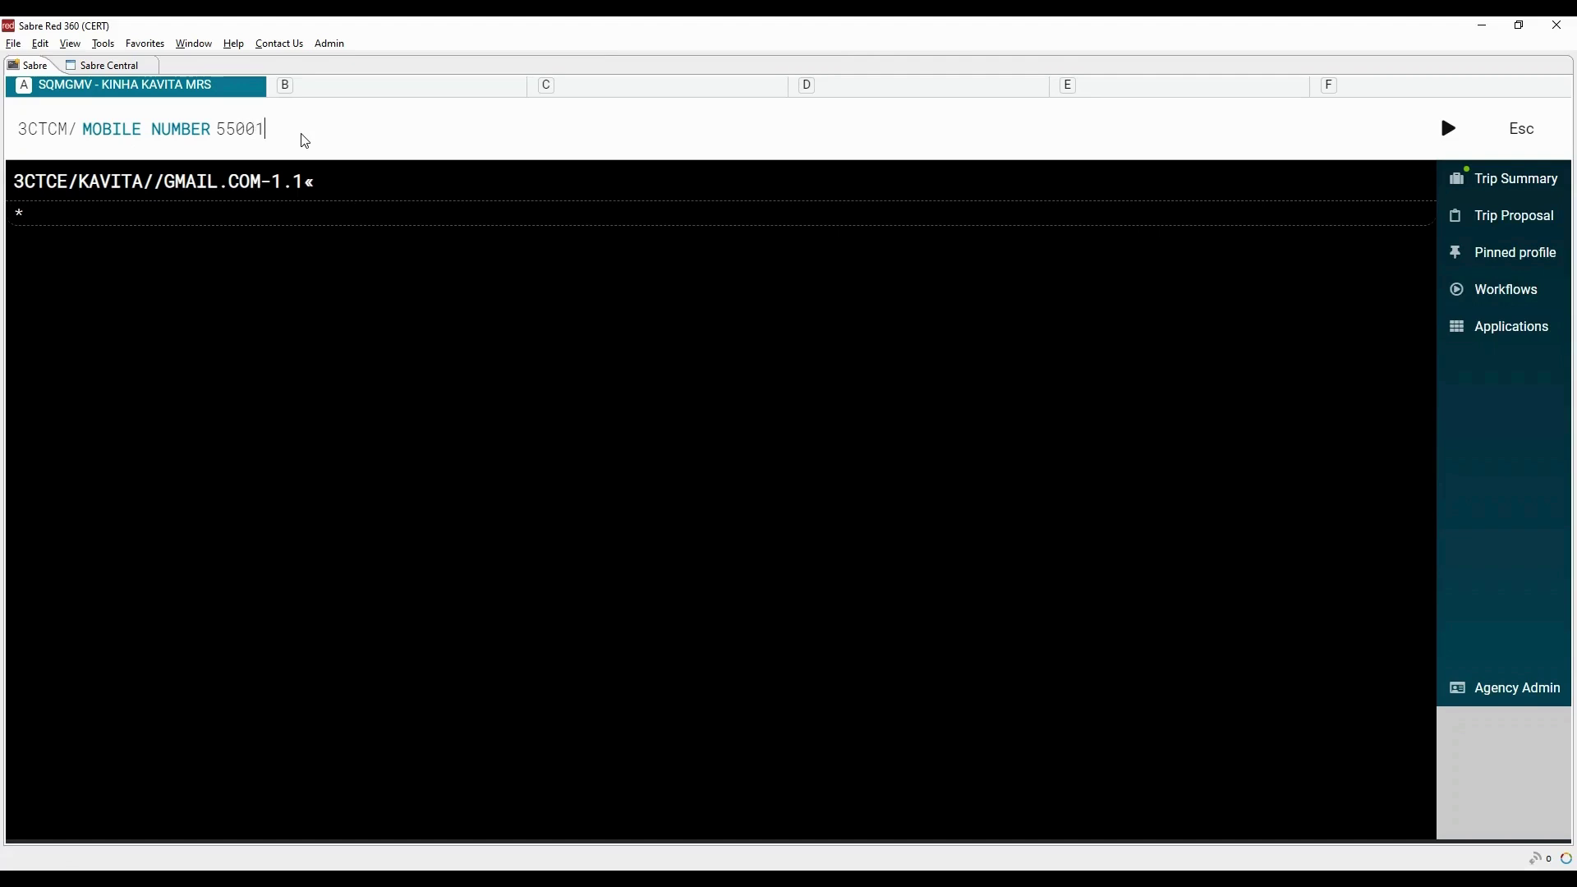
{"action": "type", "text": "122-1.1"}
{"action": "key", "text": "Return"}
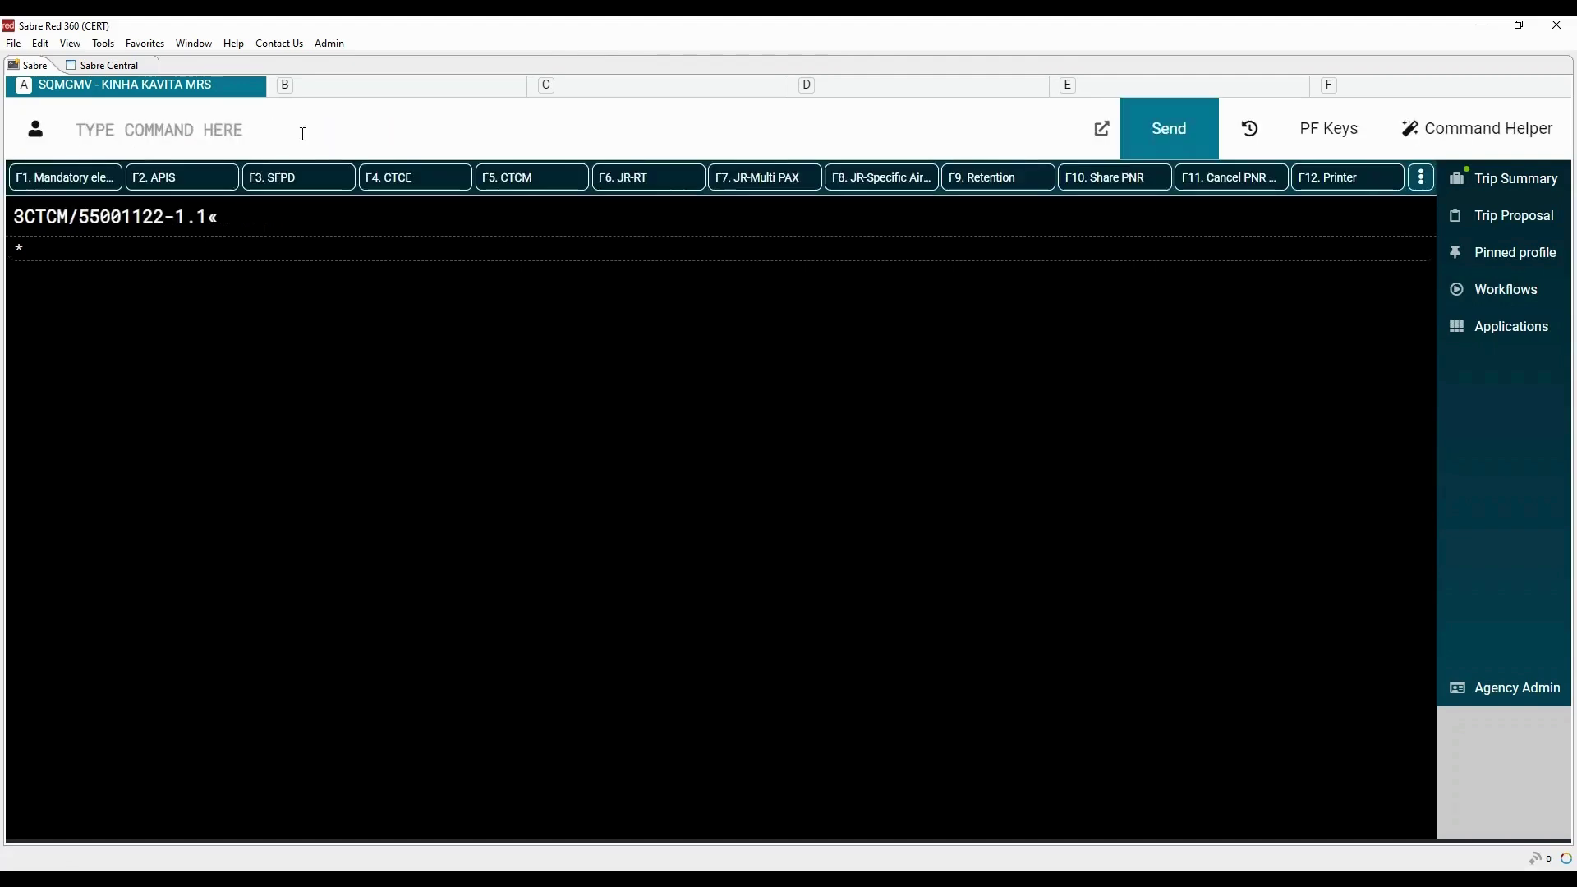
Save the booking and page down to the general facts showing the new contact lines
{"action": "type", "text": "6P§ER"}
{"action": "key", "text": "Return"}
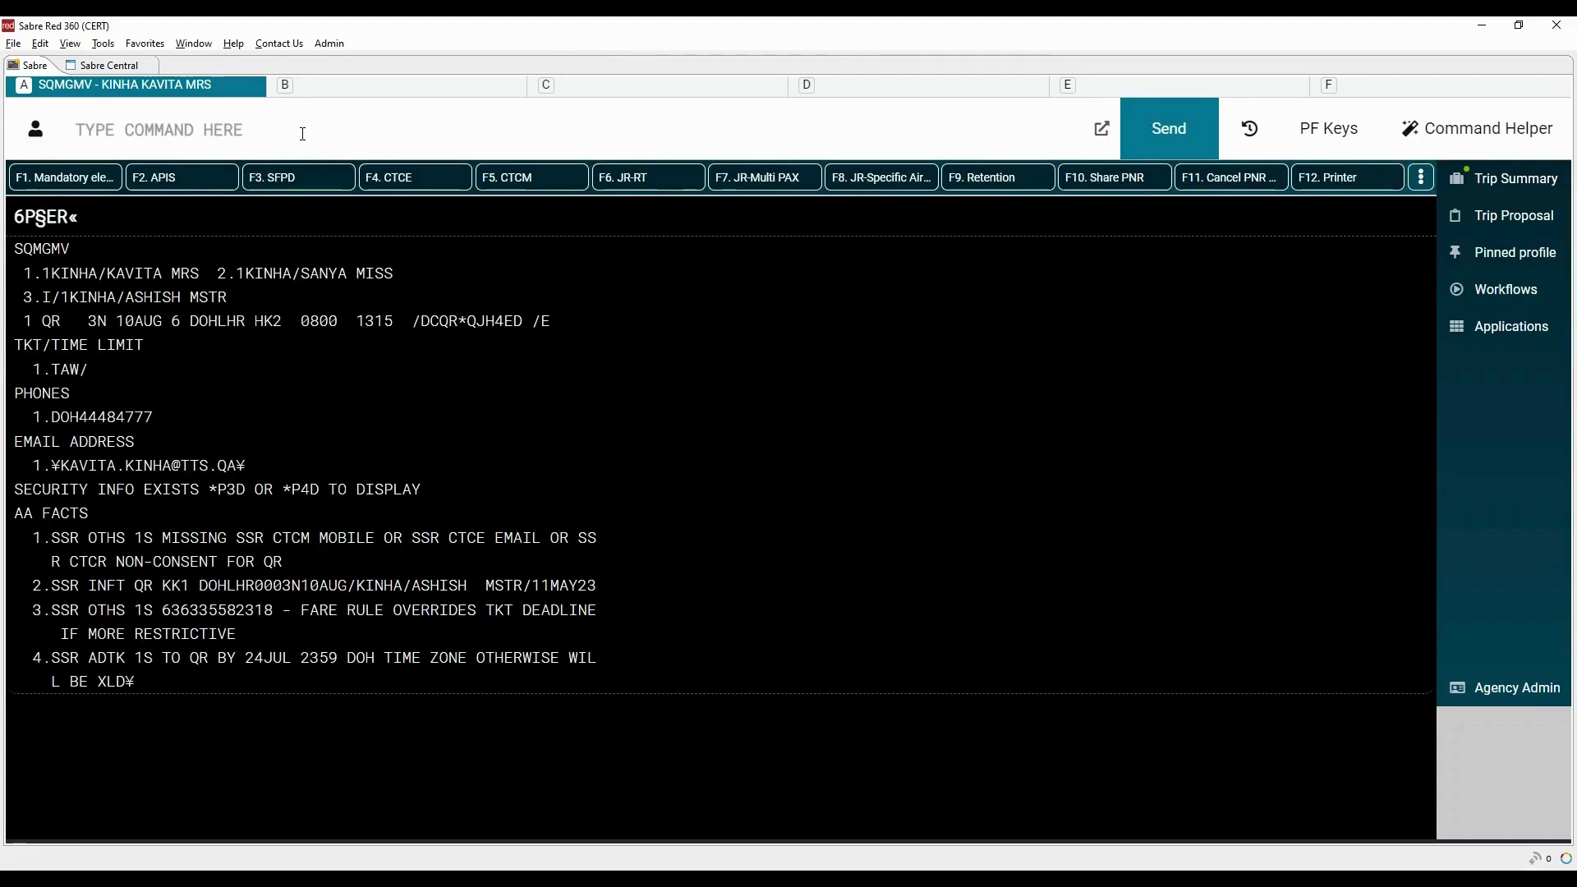
{"action": "key", "text": "Page_Down"}
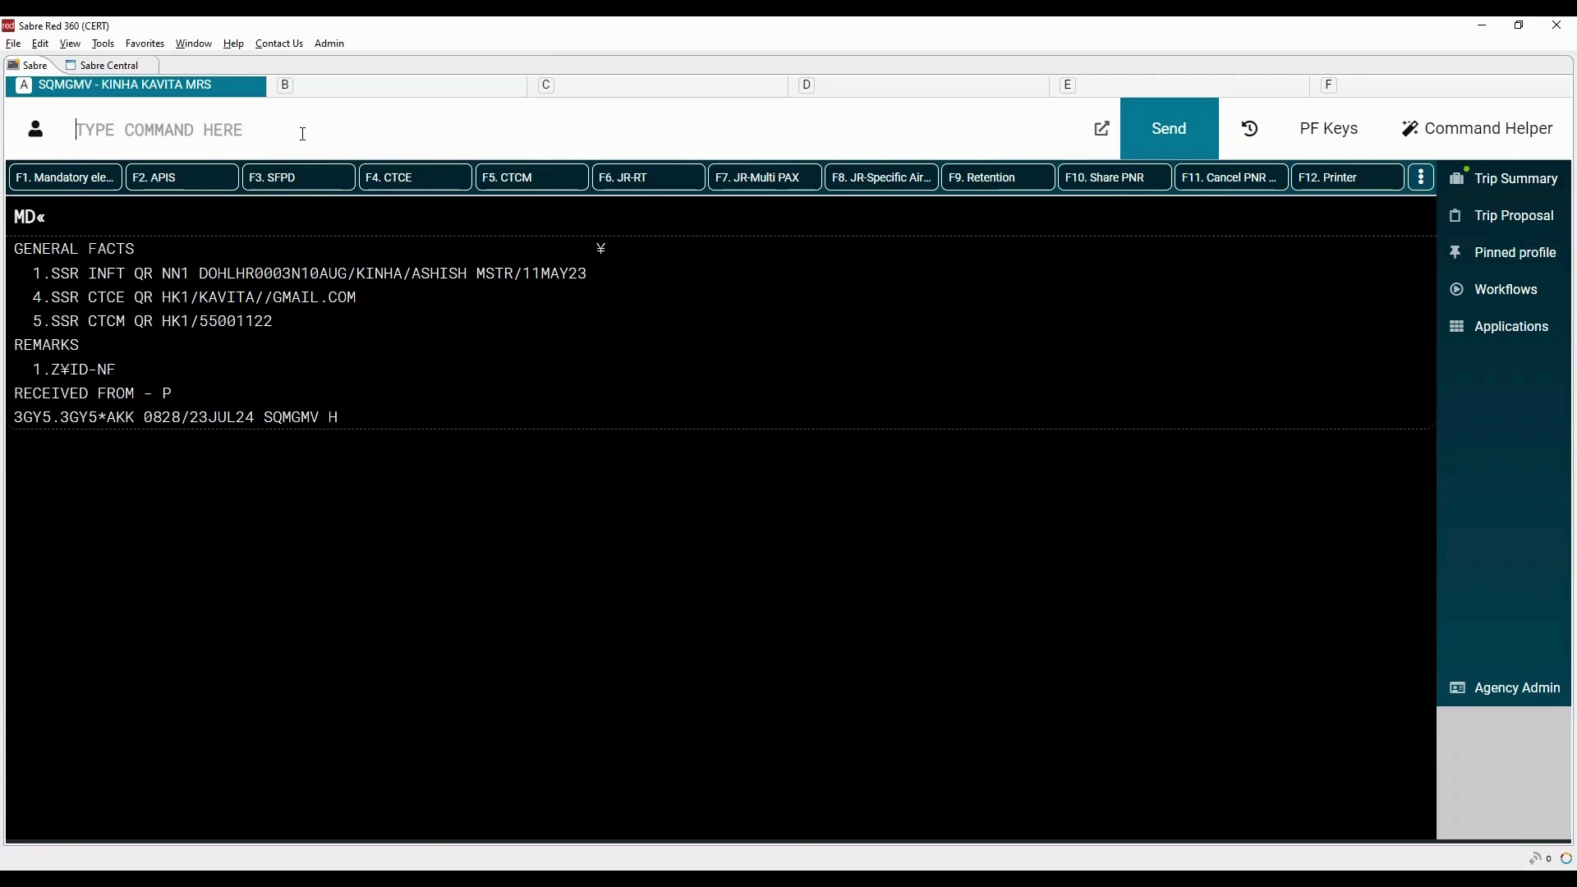
{"action": "left_click_drag", "start_coordinate": [38, 297], "coordinate": [307, 319]}
Review the full PNR with *A, then ignore it with I to clear the work area
{"action": "left_click", "coordinate": [232, 129]}
{"action": "type", "text": "*A"}
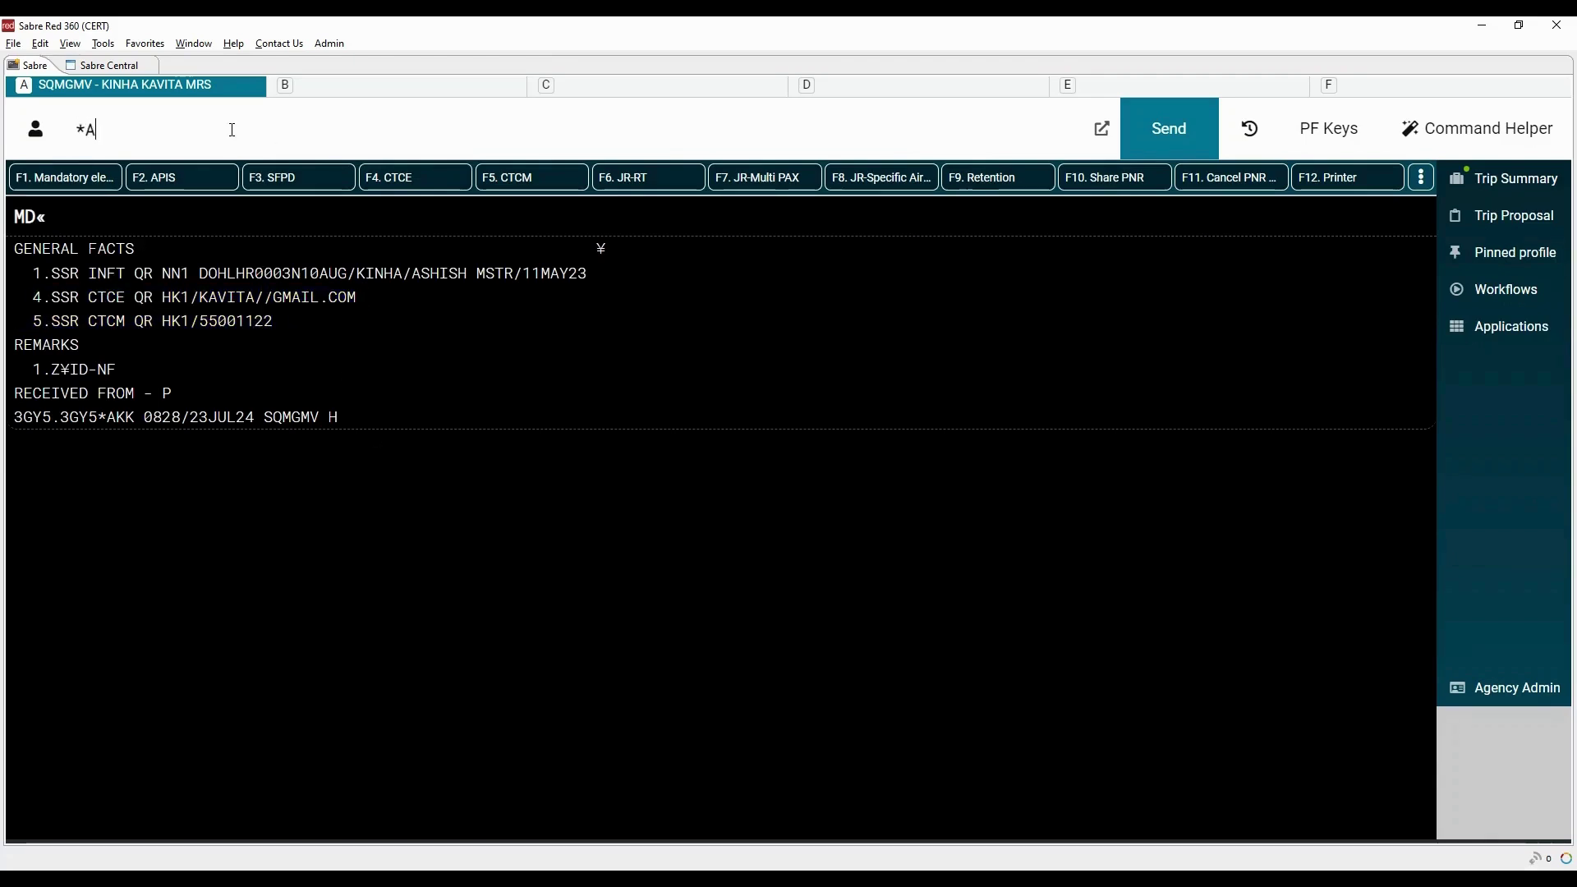
{"action": "key", "text": "Return"}
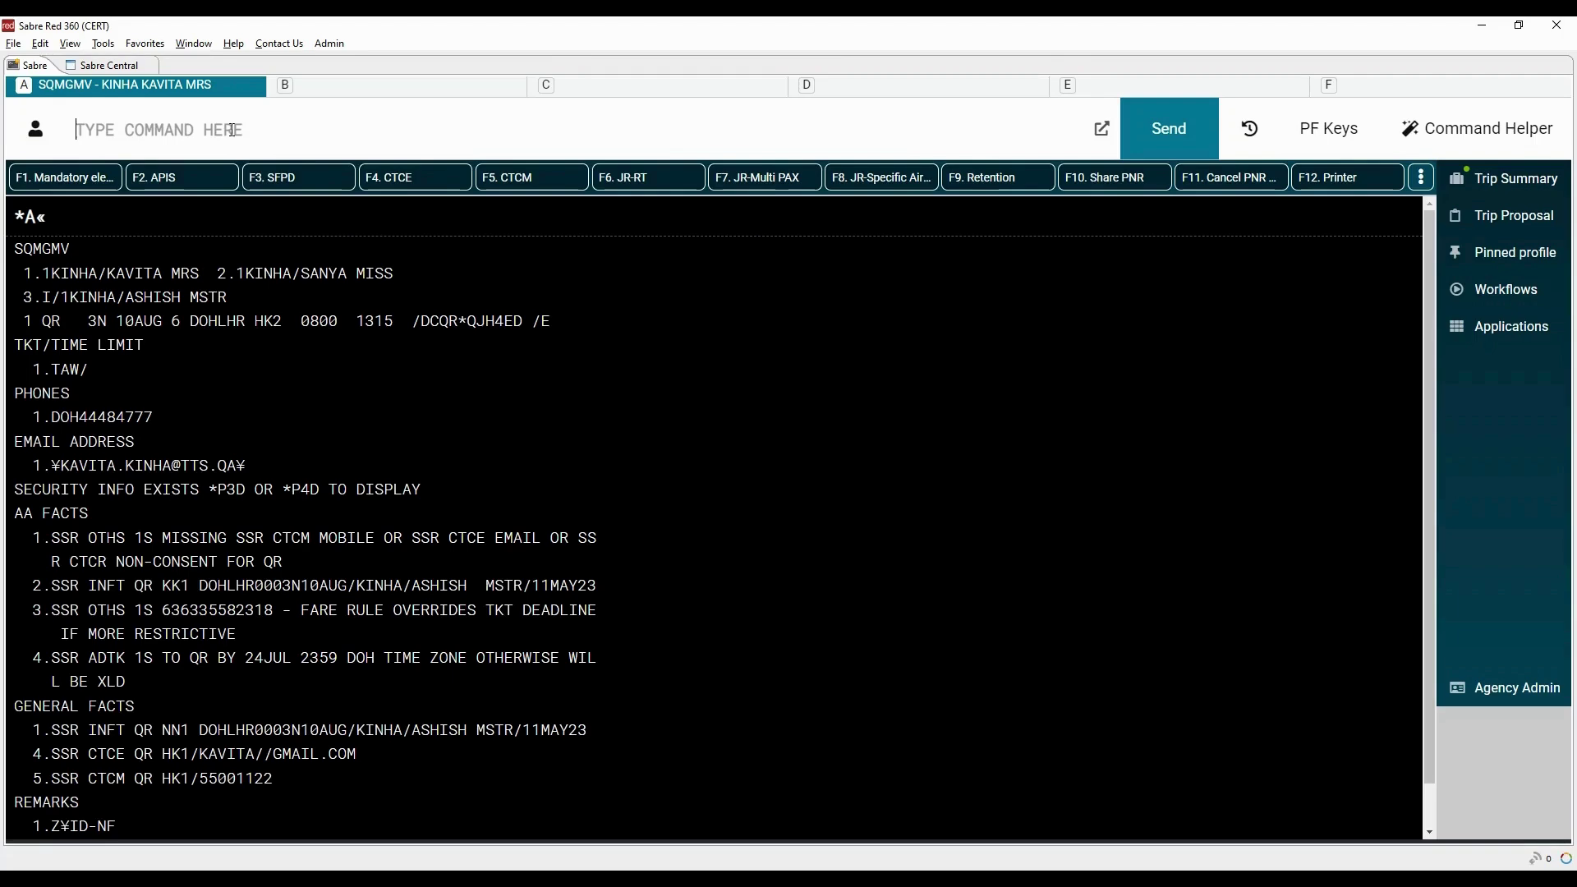
{"action": "type", "text": "I"}
{"action": "key", "text": "Return"}
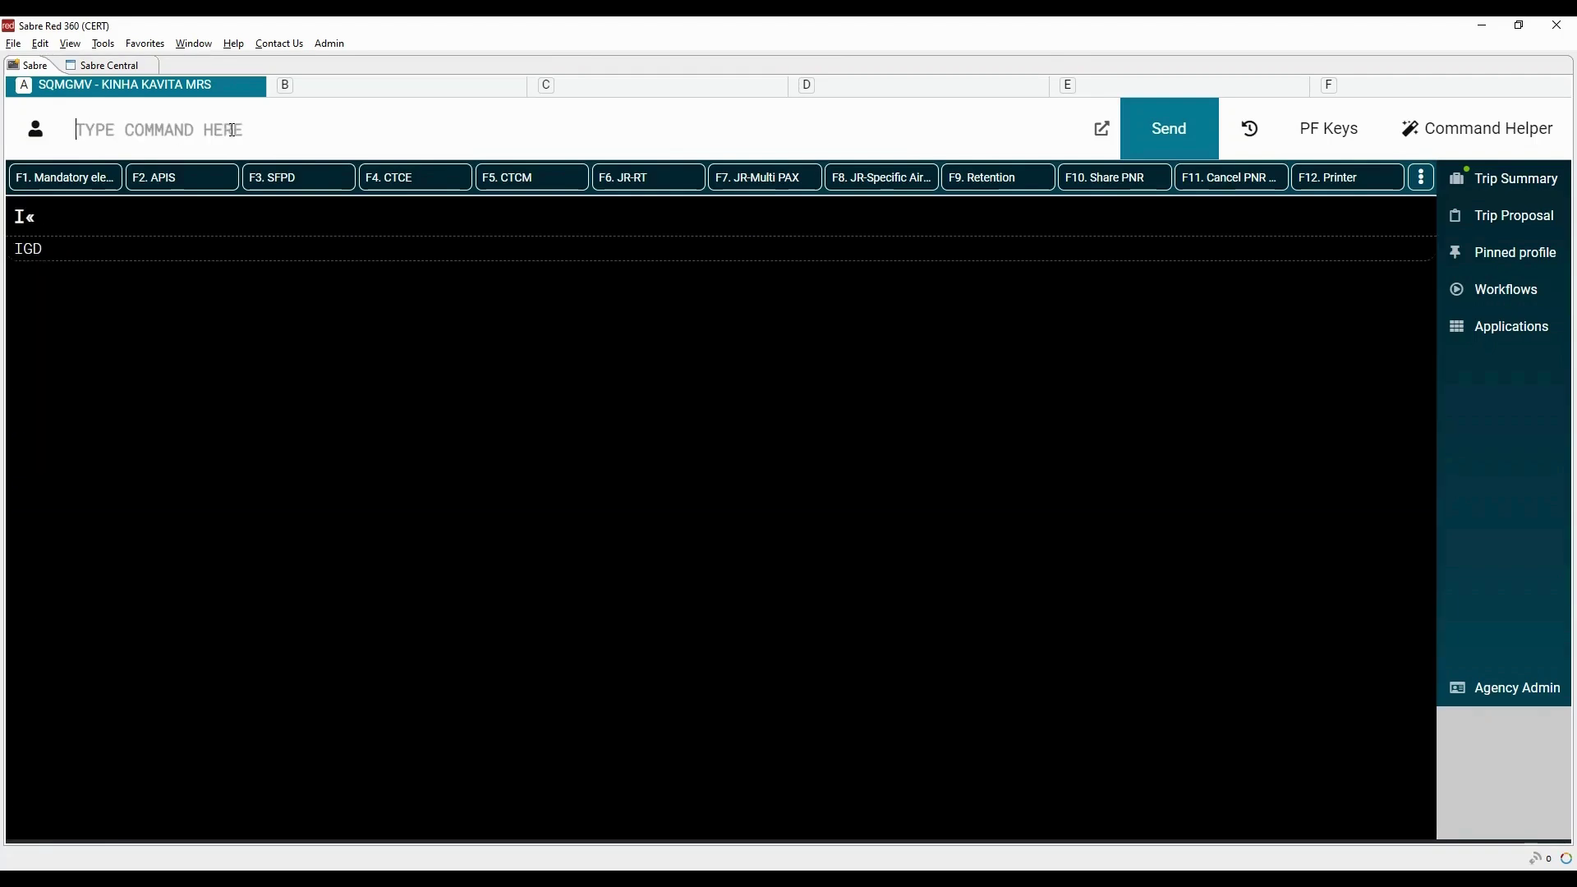